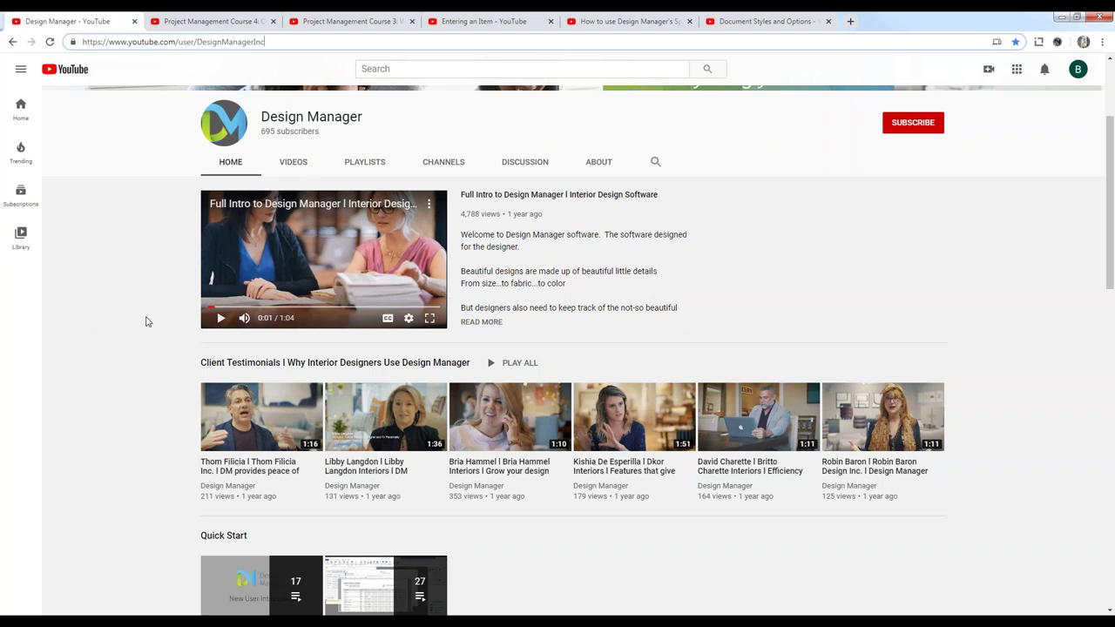
- Browse the Design Manager channel's playlists from Quick Start and Tutorials through the Project Management Courses, Accounting Courses and Weekly Webinars
scroll(149, 322, "down", 3)
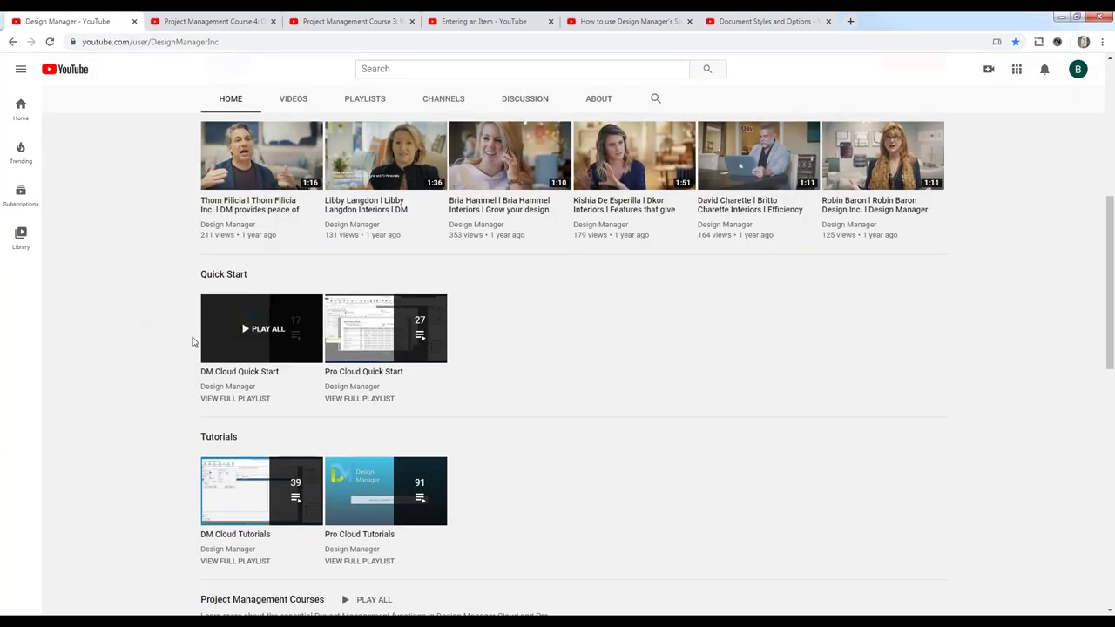
scroll(183, 331, "down", 1)
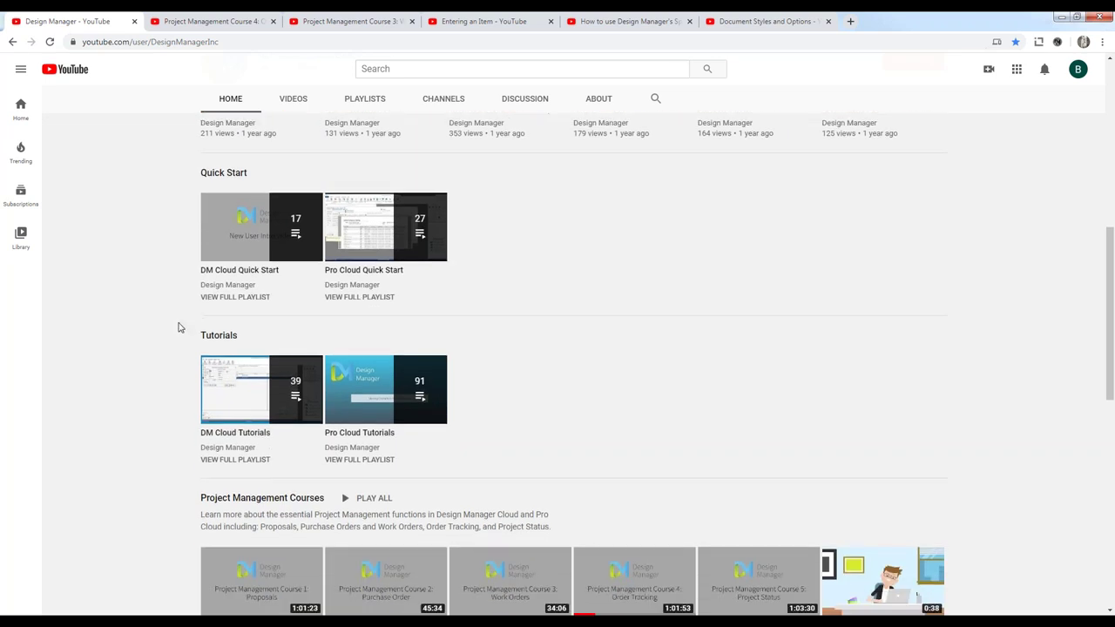
scroll(122, 329, "down", 2)
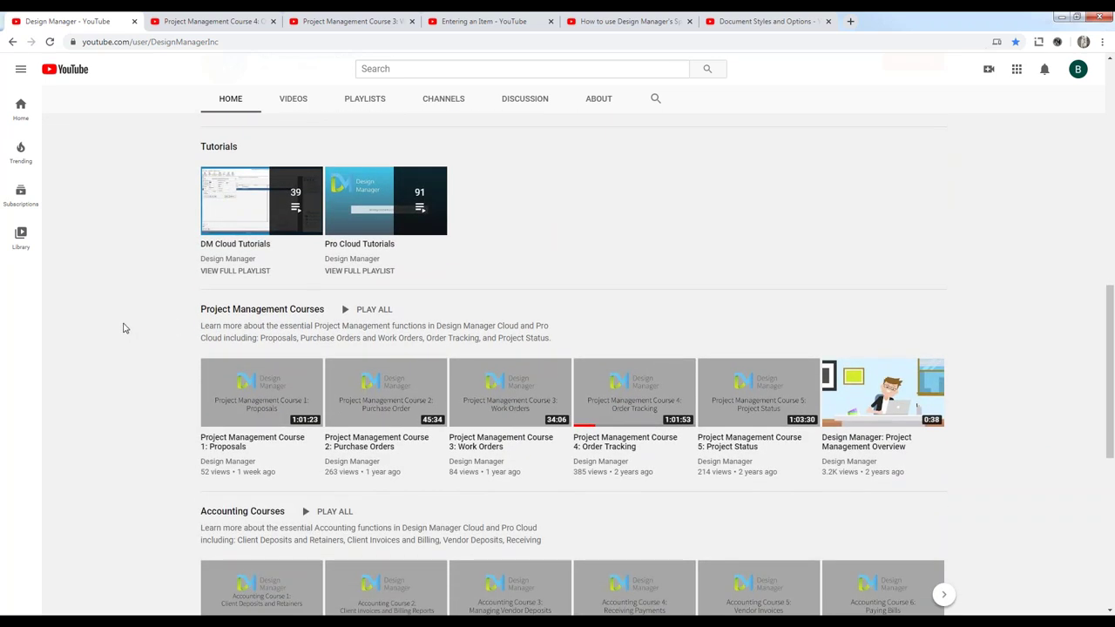
scroll(125, 326, "down", 1)
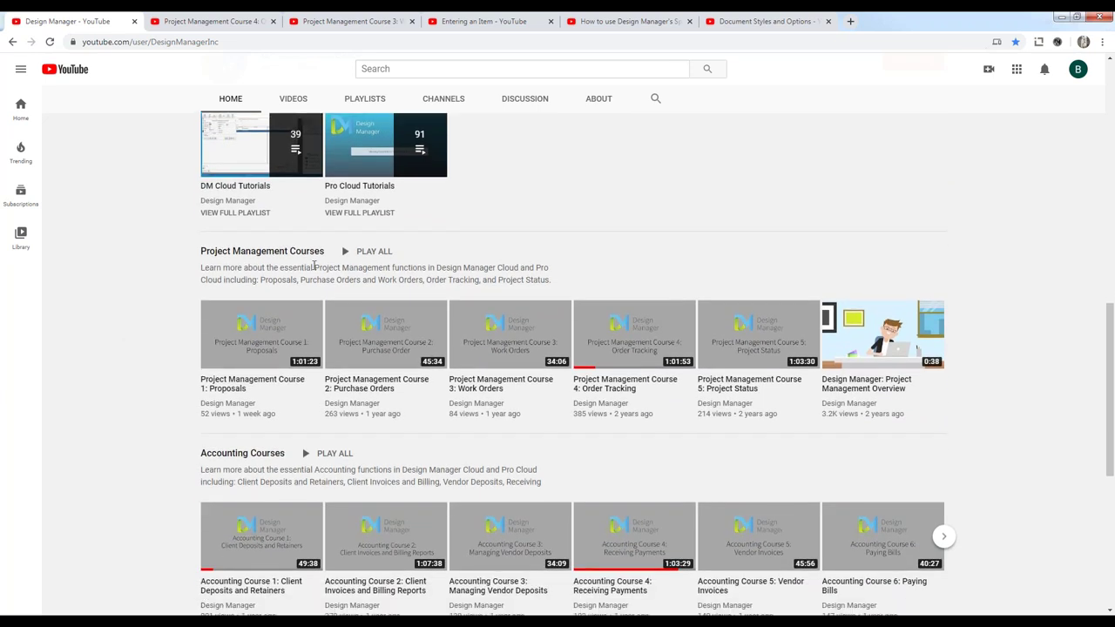
scroll(121, 292, "down", 2)
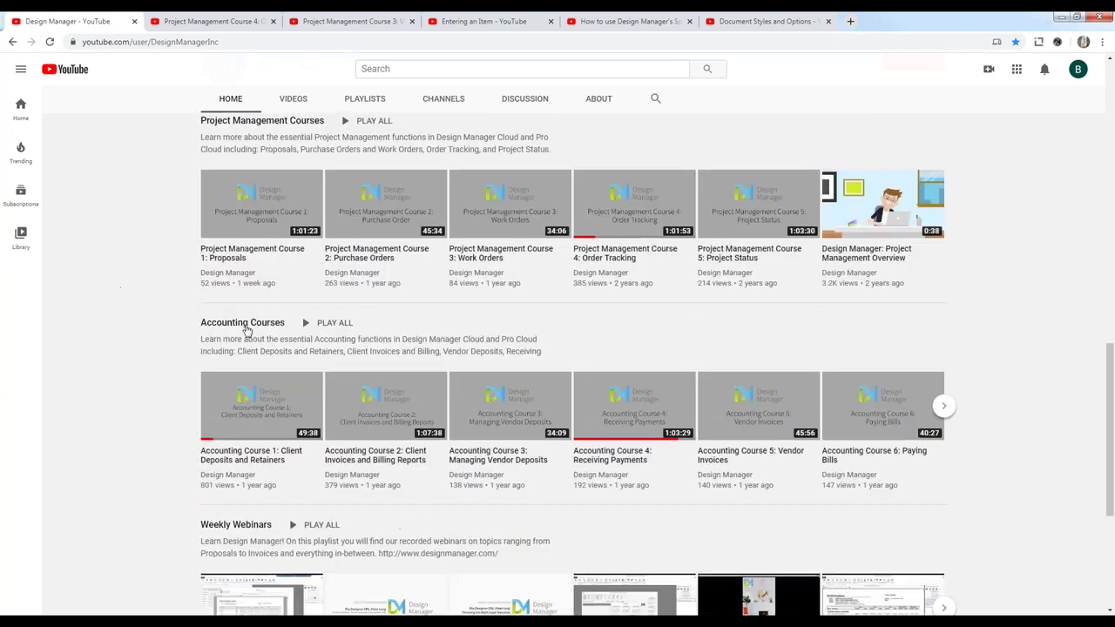
scroll(178, 435, "down", 2)
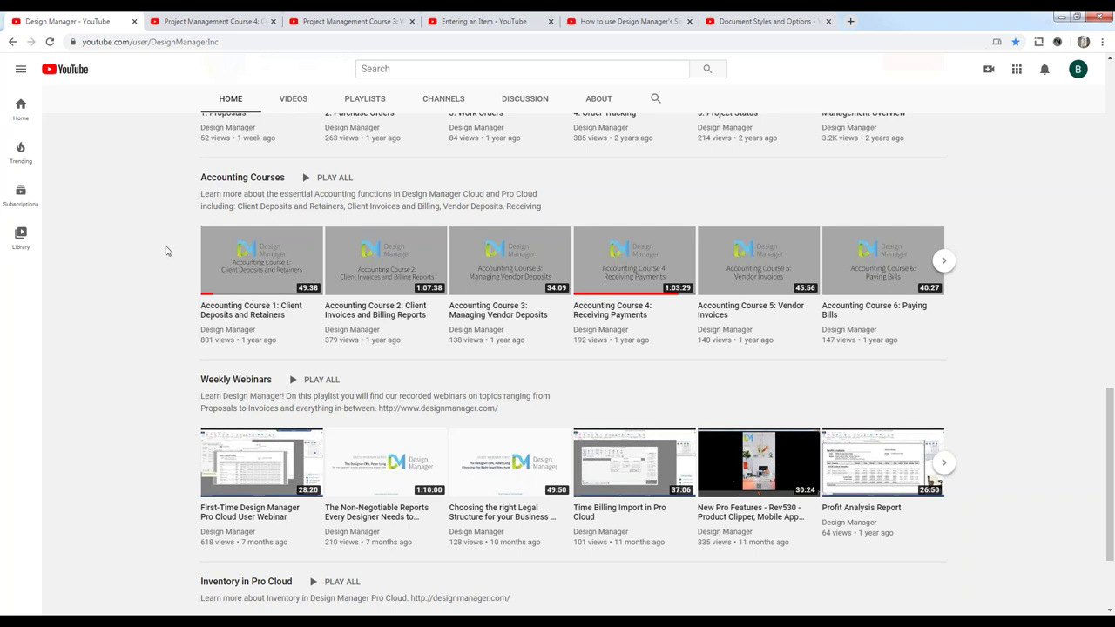
- View the Project Management Course 4: Order Tracking video page, including its title, and switch to the Project Management Course 3 video
left_click(231, 26)
left_click_drag(54, 540, 209, 541)
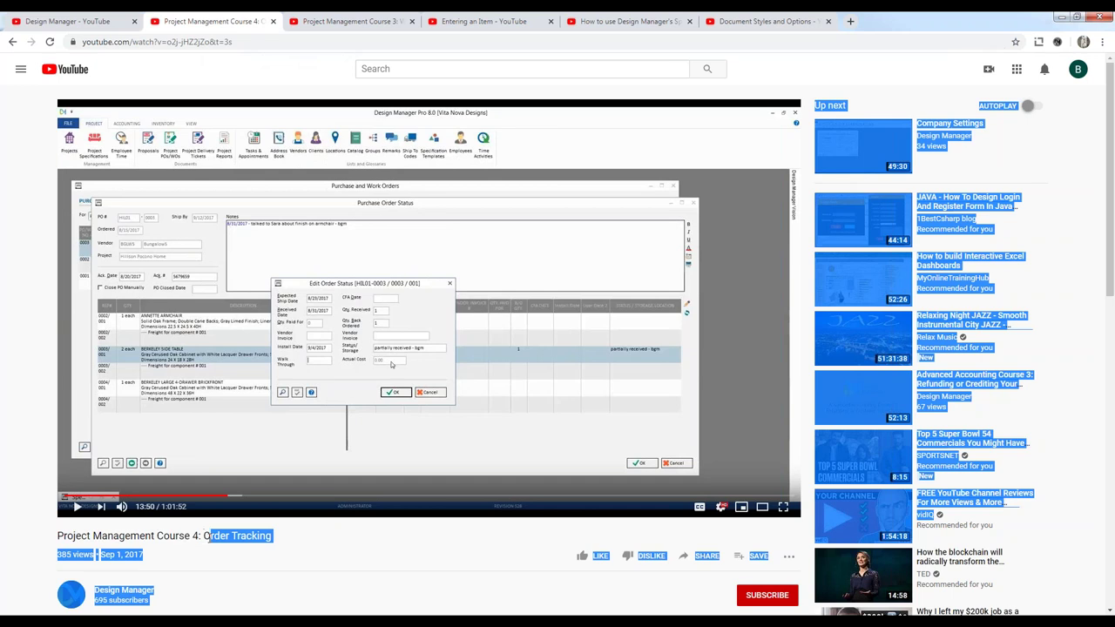
left_click(237, 552)
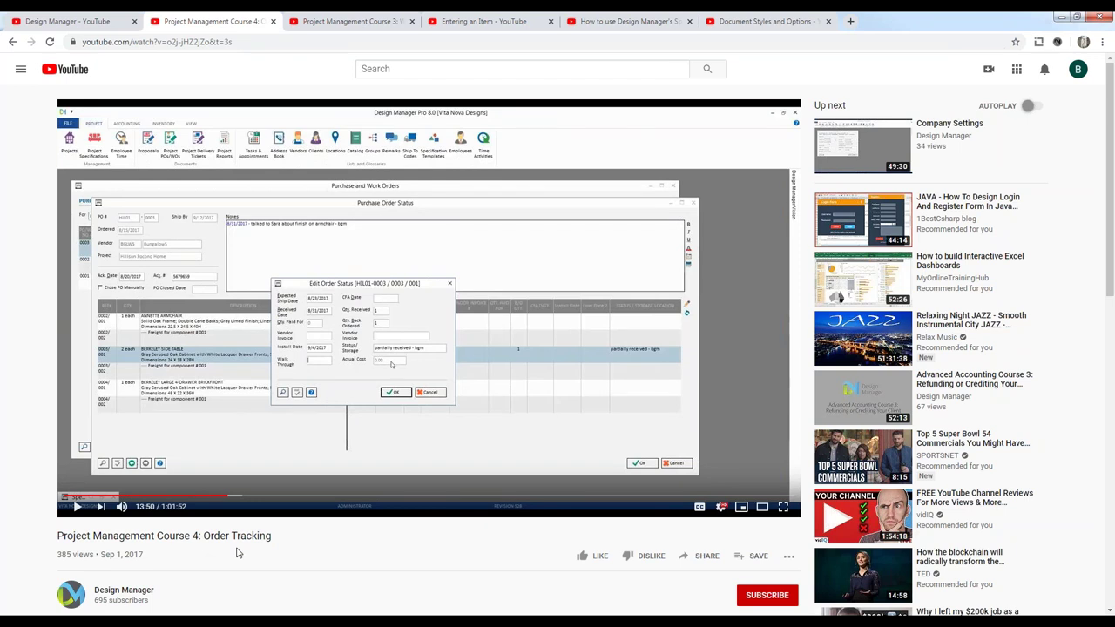
left_click(339, 24)
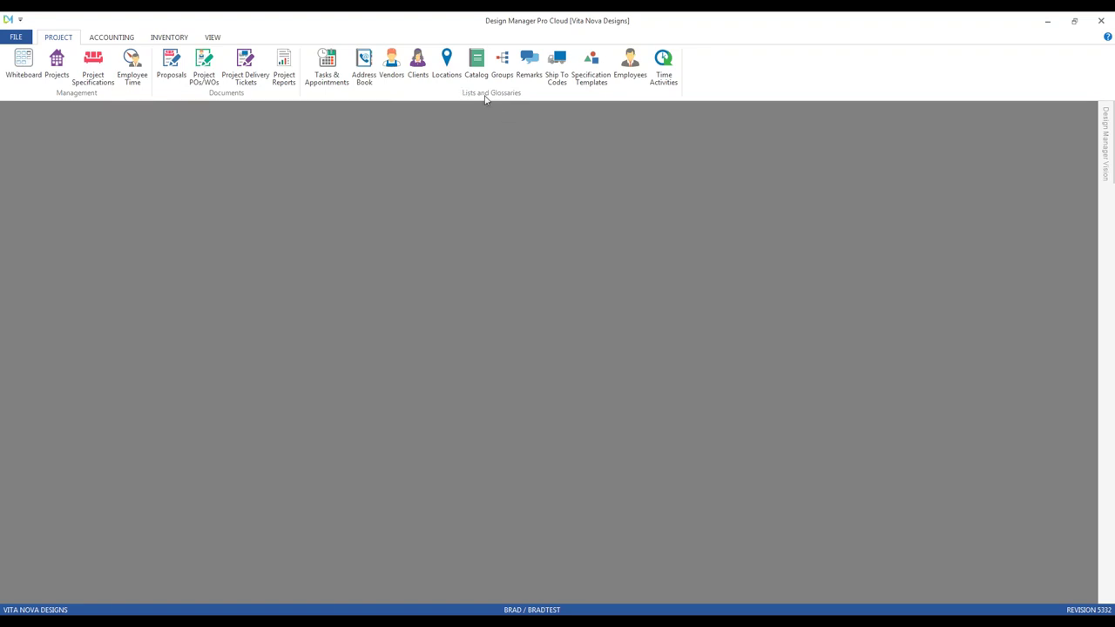
- Switch to Design Manager Pro Cloud and open the Kravet vendor record from the Vendor Glossary
left_click(392, 69)
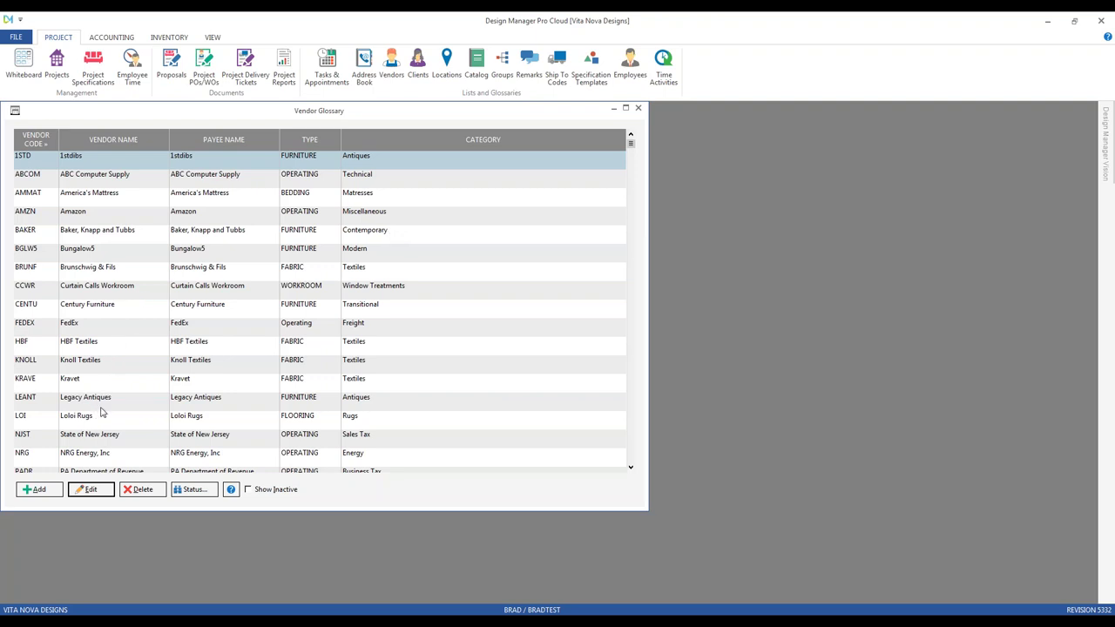
left_click(105, 380)
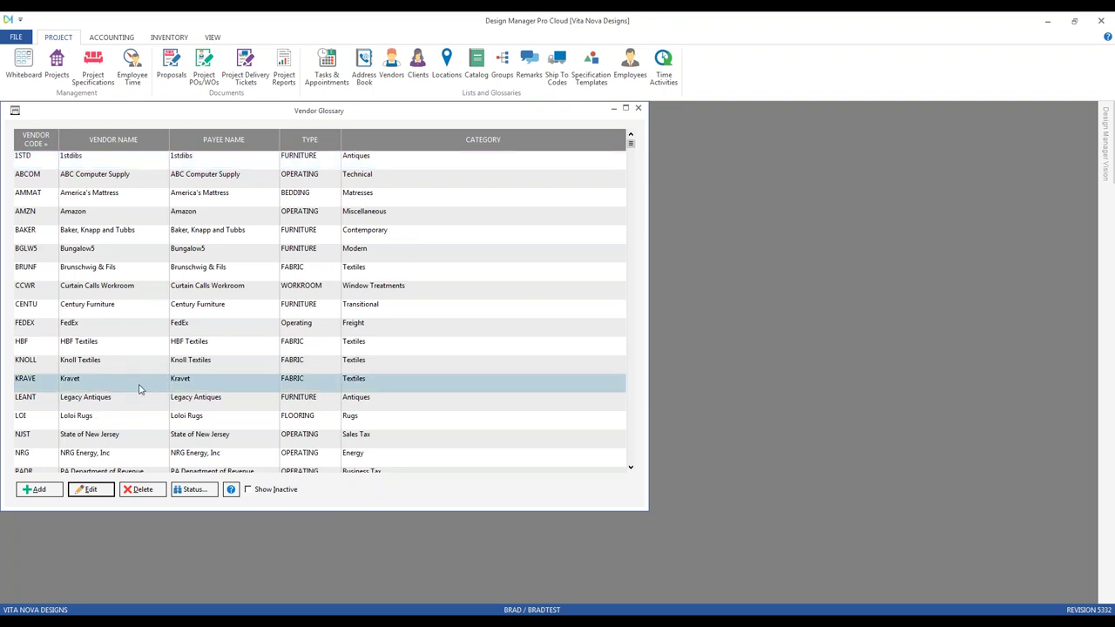
left_click(137, 386)
key("Escape")
double_click(133, 387)
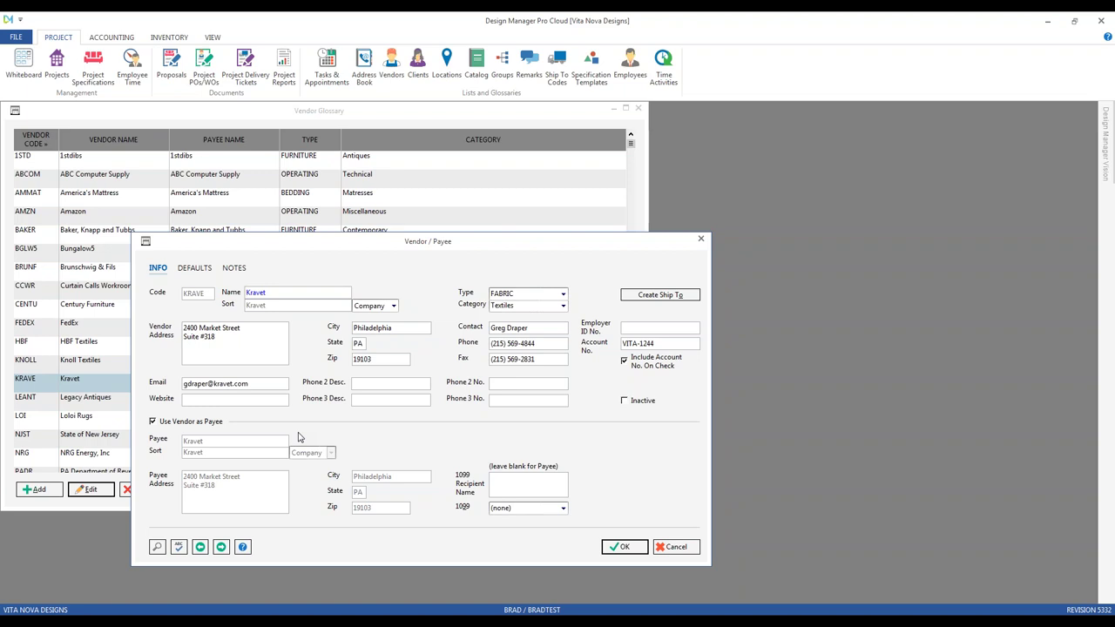
- Review the Use Vendor as Payee option, the email and the account number in Kravet's vendor information
left_click(197, 424)
left_click(198, 425)
left_click(225, 383)
triple_click(225, 383)
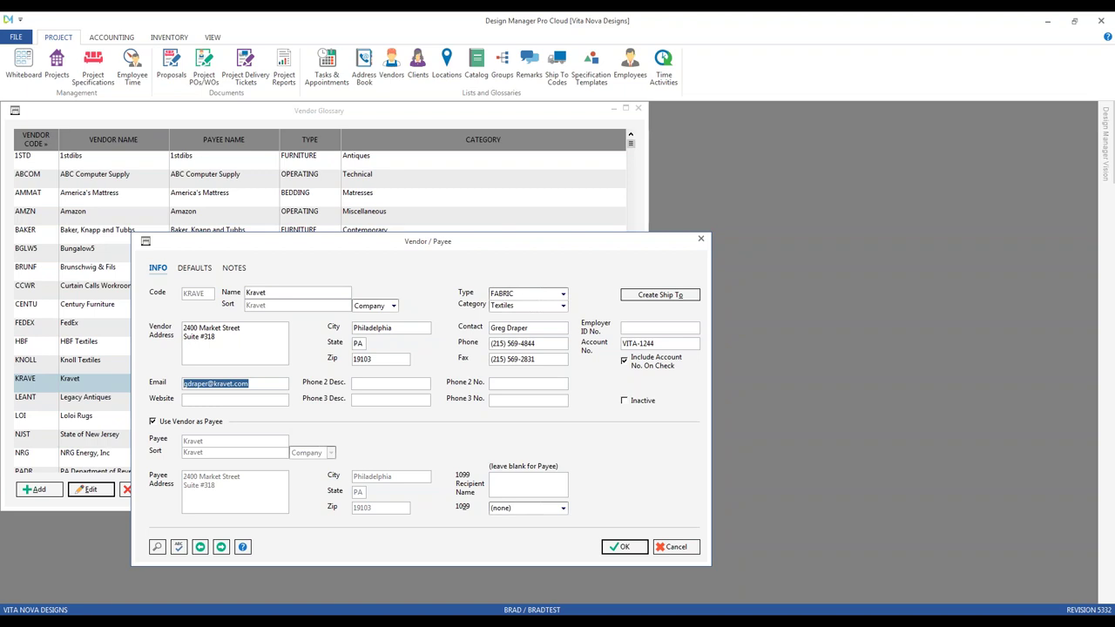
triple_click(623, 342)
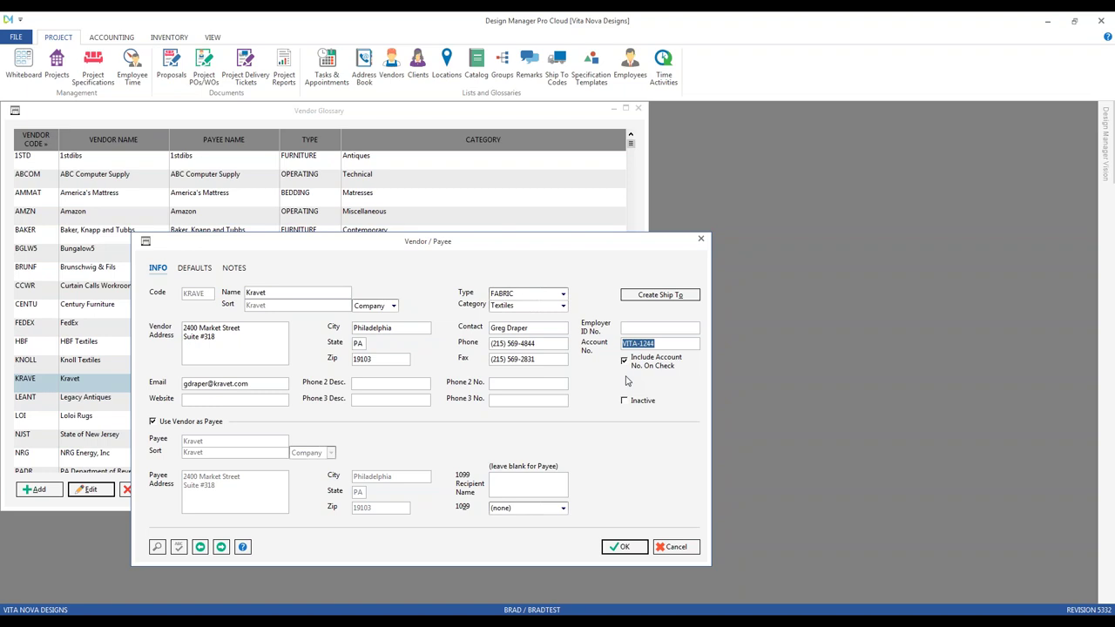
- Review Kravet's vendor defaults for purchase orders, deposits and markups, return to the general information, and close the record without saving
left_click(195, 268)
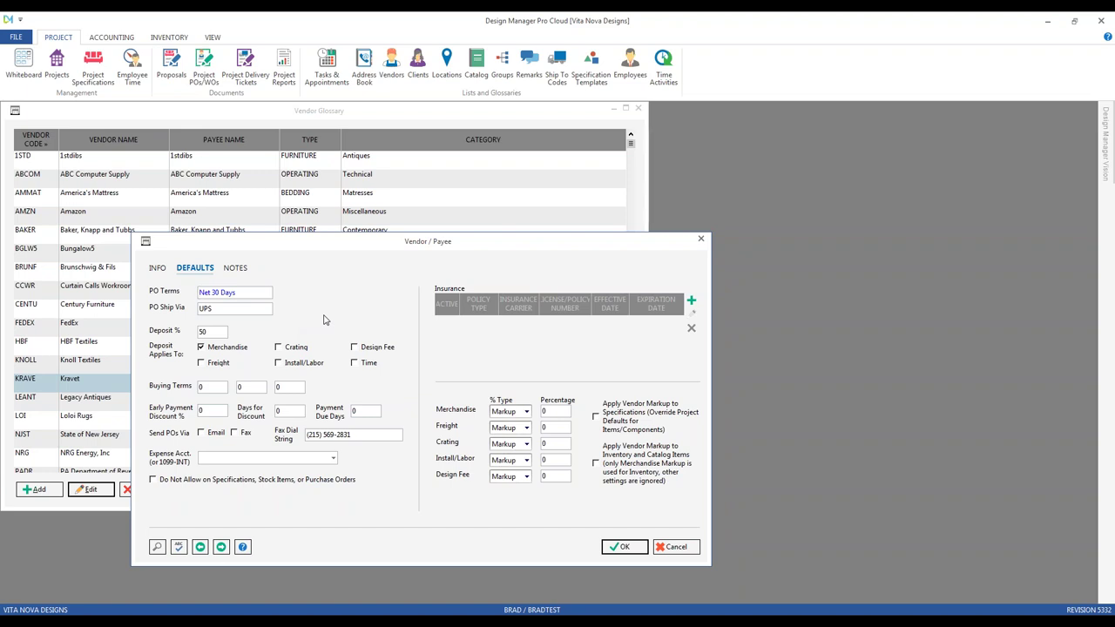
left_click(158, 268)
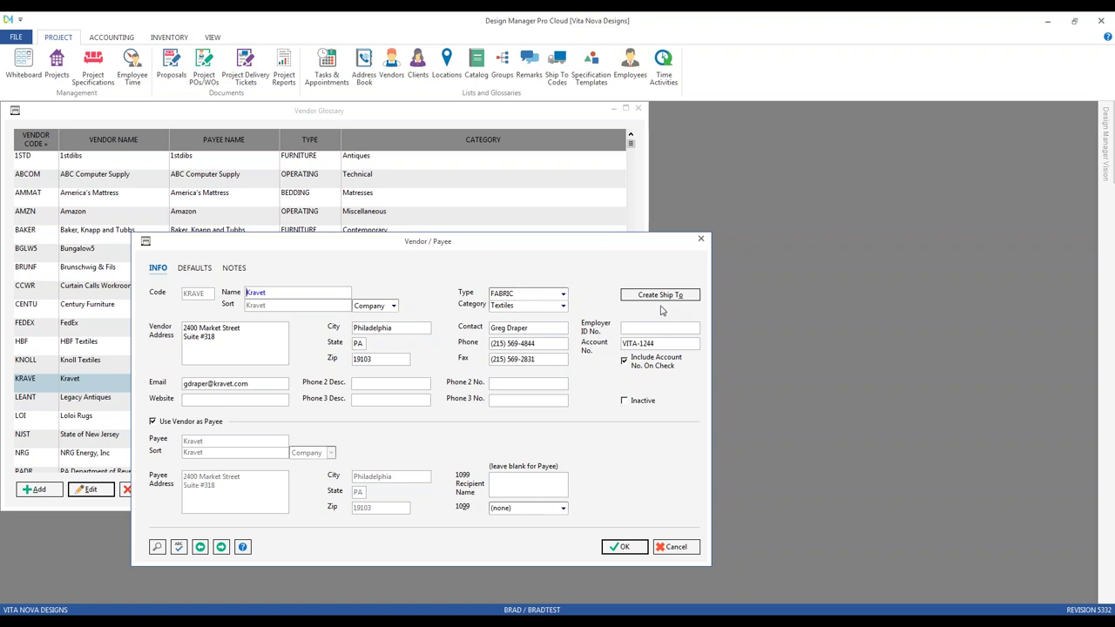
left_click(688, 548)
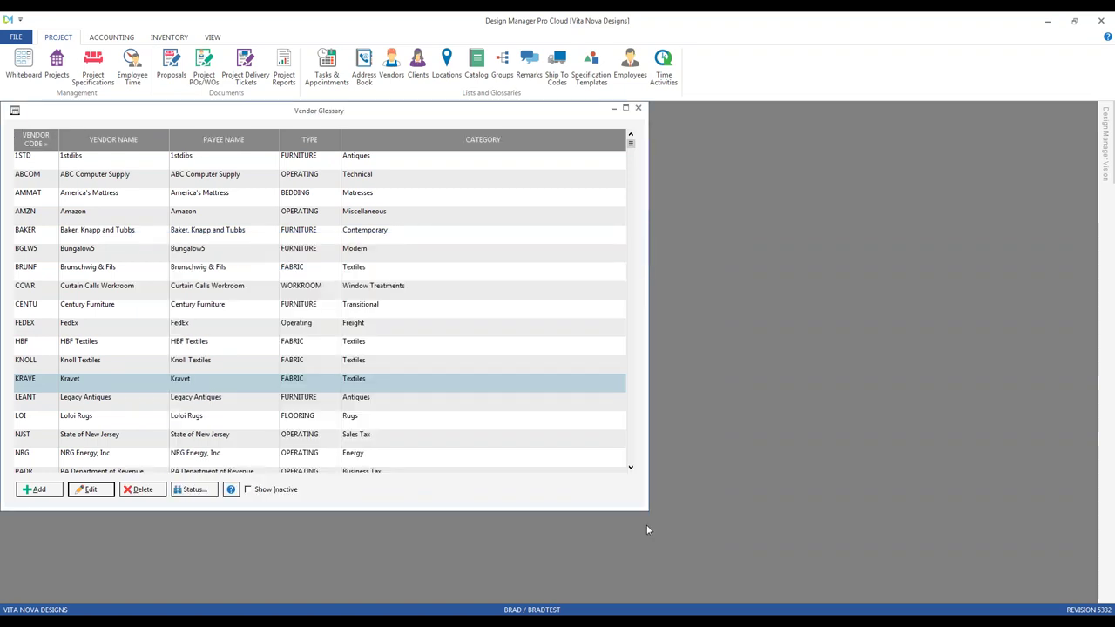
- Open the Legacy Antiques vendor record, create a Ship To code from it, and close the record
left_click(114, 400)
left_click(98, 488)
left_click_drag(415, 272, 367, 219)
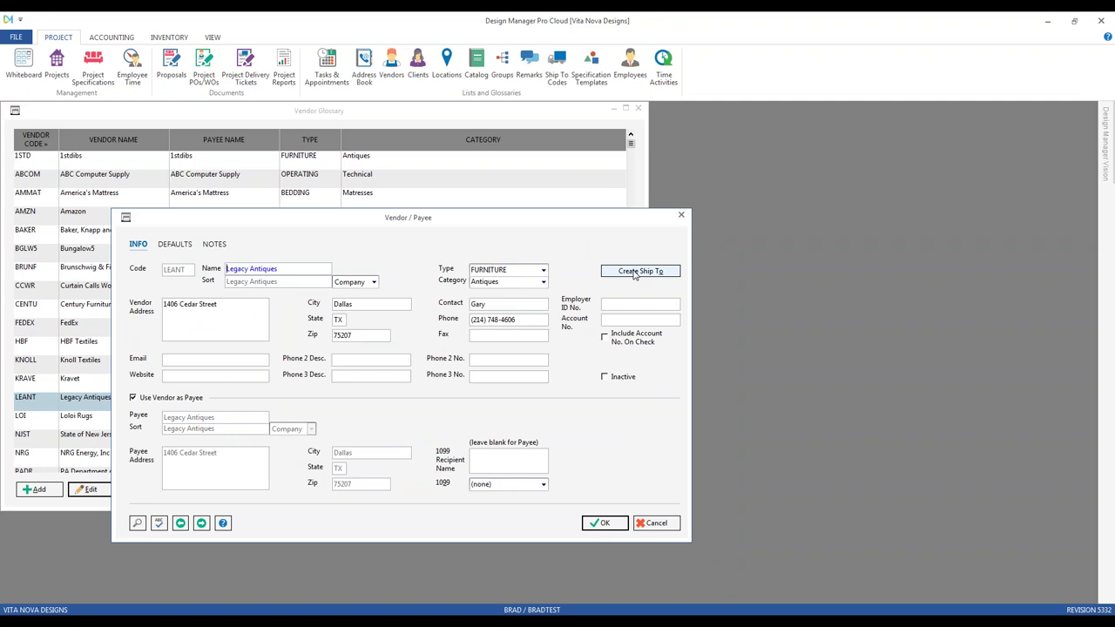
left_click(634, 273)
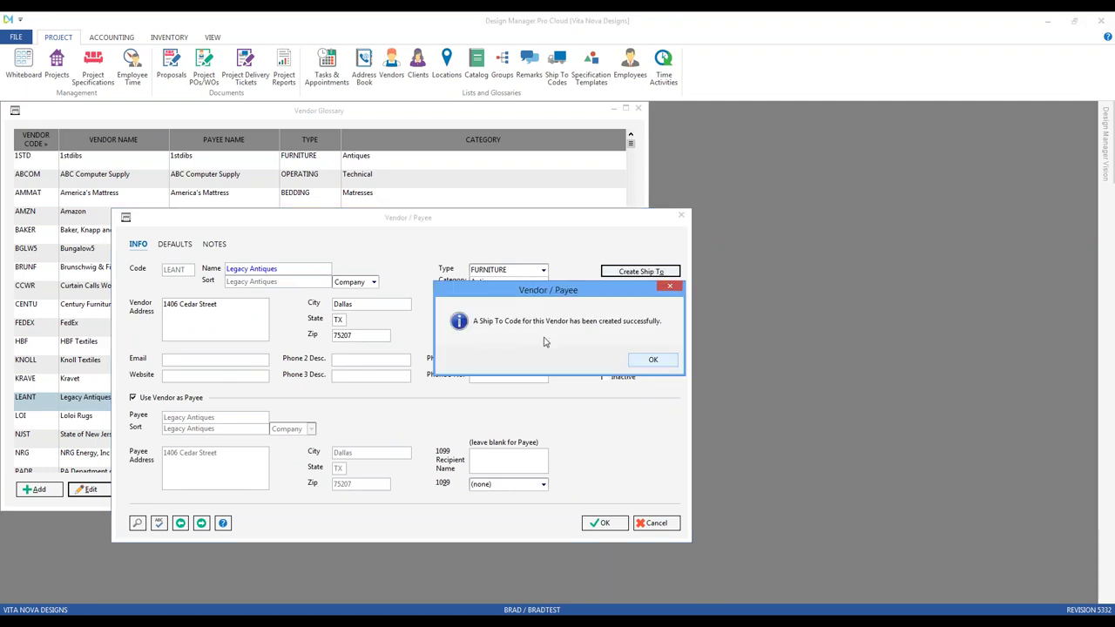
left_click(652, 360)
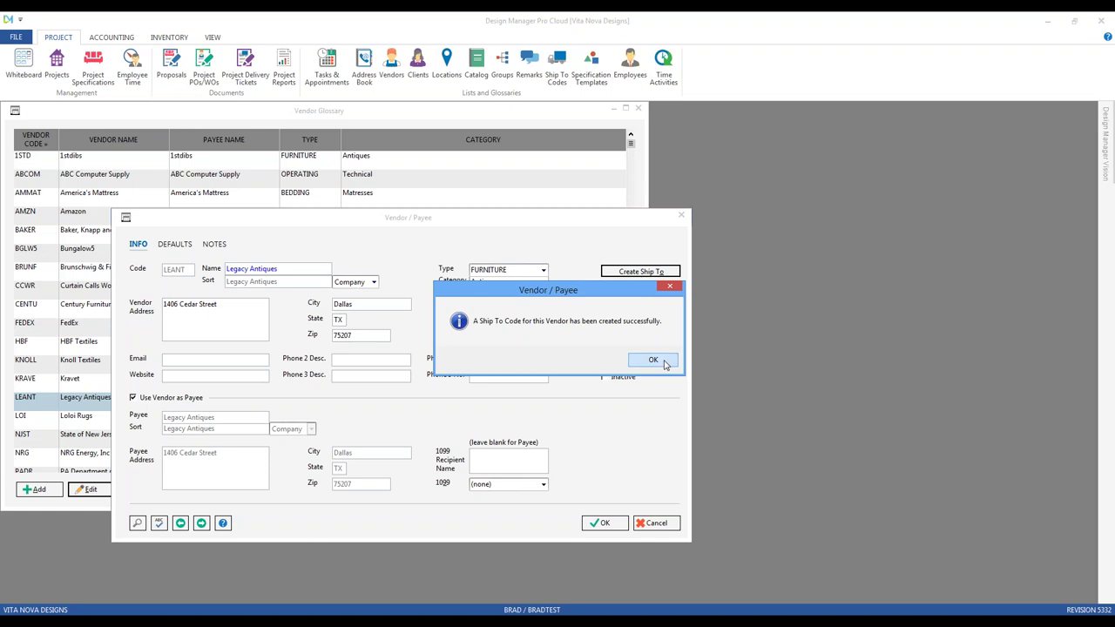
left_click(657, 524)
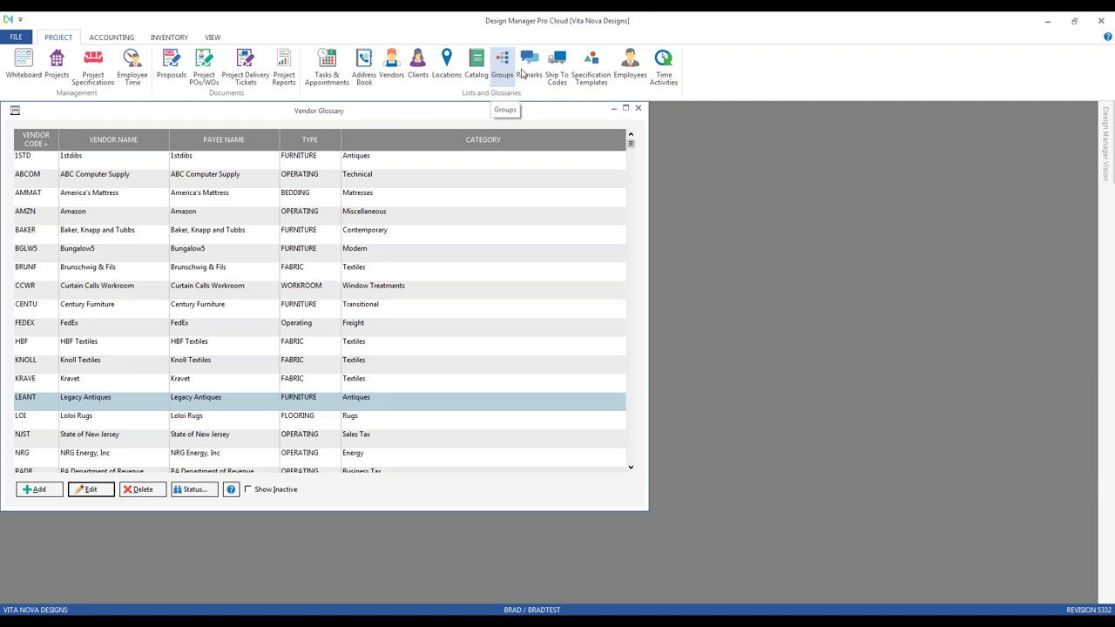
- Examine the Legacy Antiques entry in the Ship To Code glossary, and close both the Ship To and vendor glossaries
left_click(556, 70)
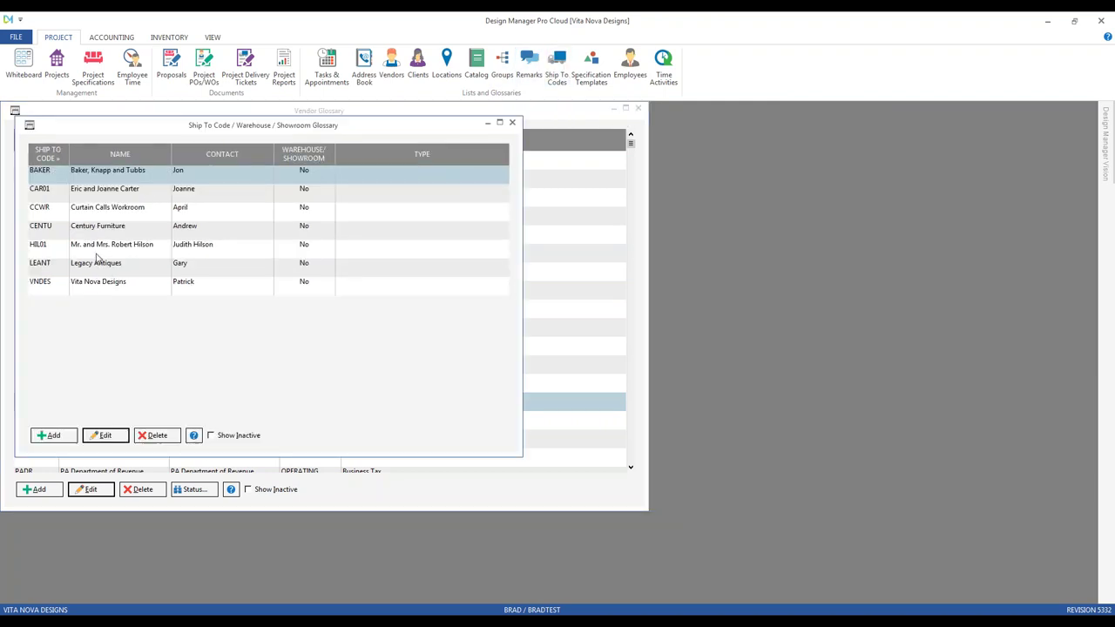
left_click(99, 263)
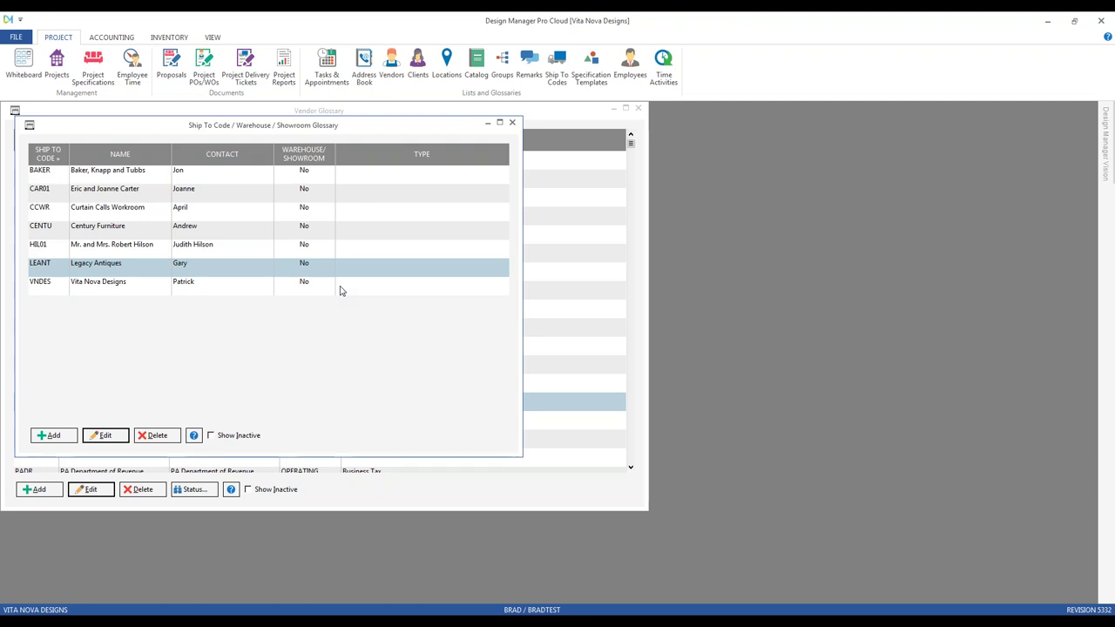
double_click(142, 274)
left_click_drag(199, 144, 210, 179)
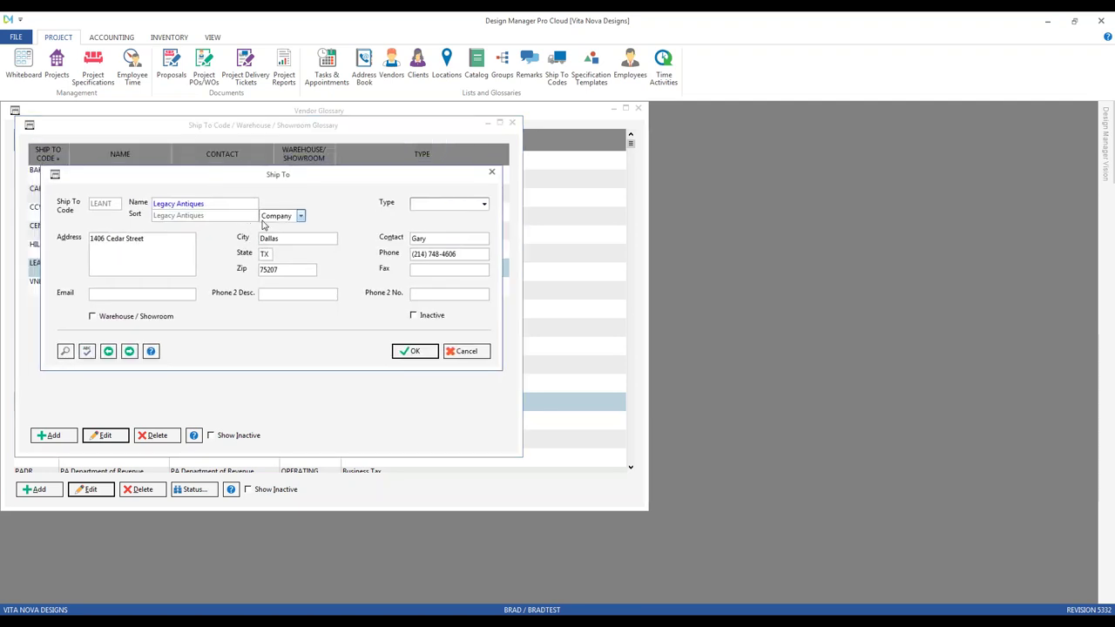
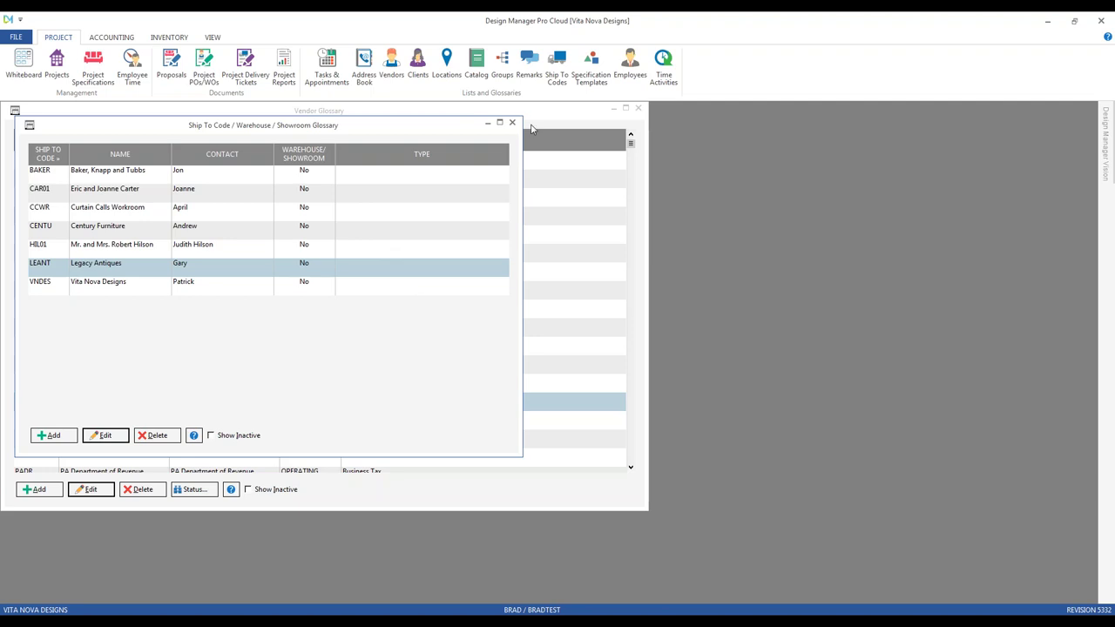
left_click(512, 122)
left_click(637, 108)
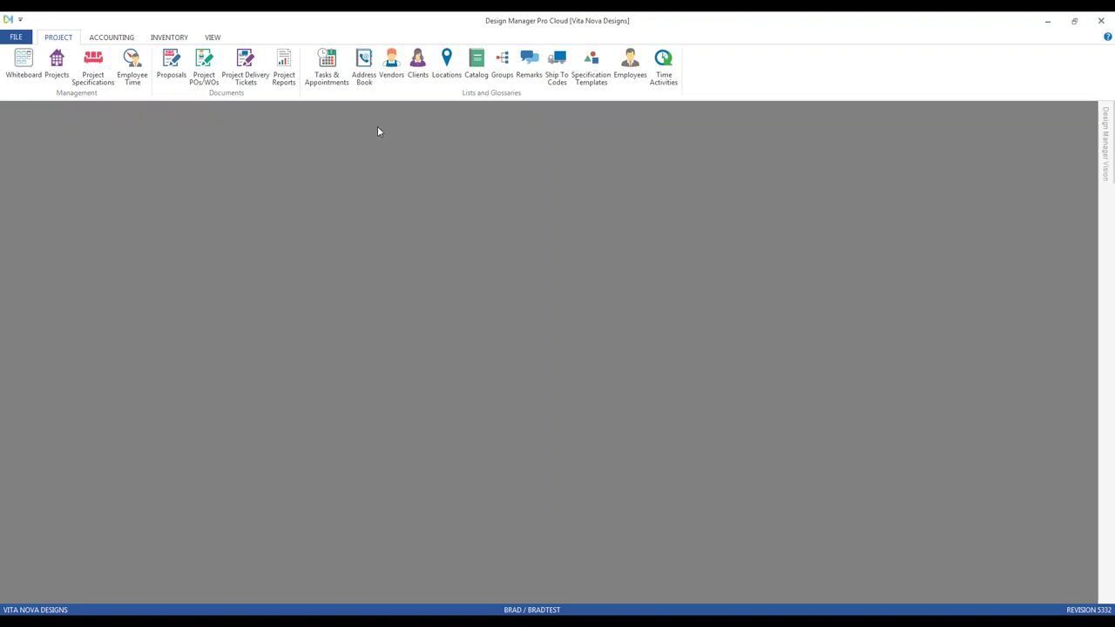
- Open the first-listed employee's record in the employee glossary, check the full PO Designer/Ext. entry, and close it without saving
left_click(628, 70)
left_click_drag(160, 164, 161, 165)
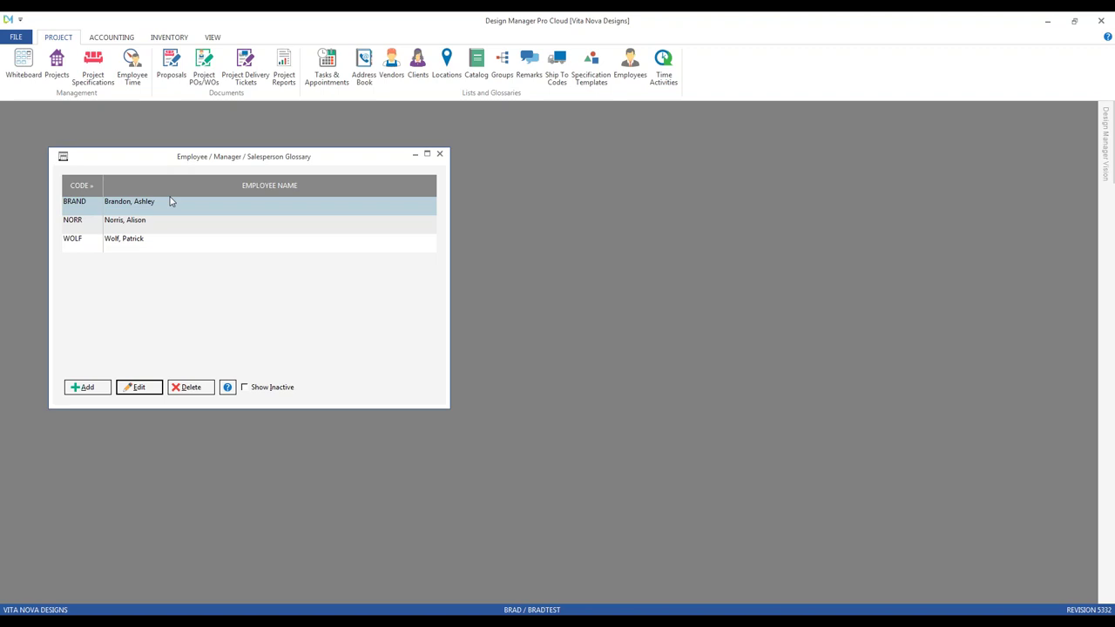
left_click(169, 227)
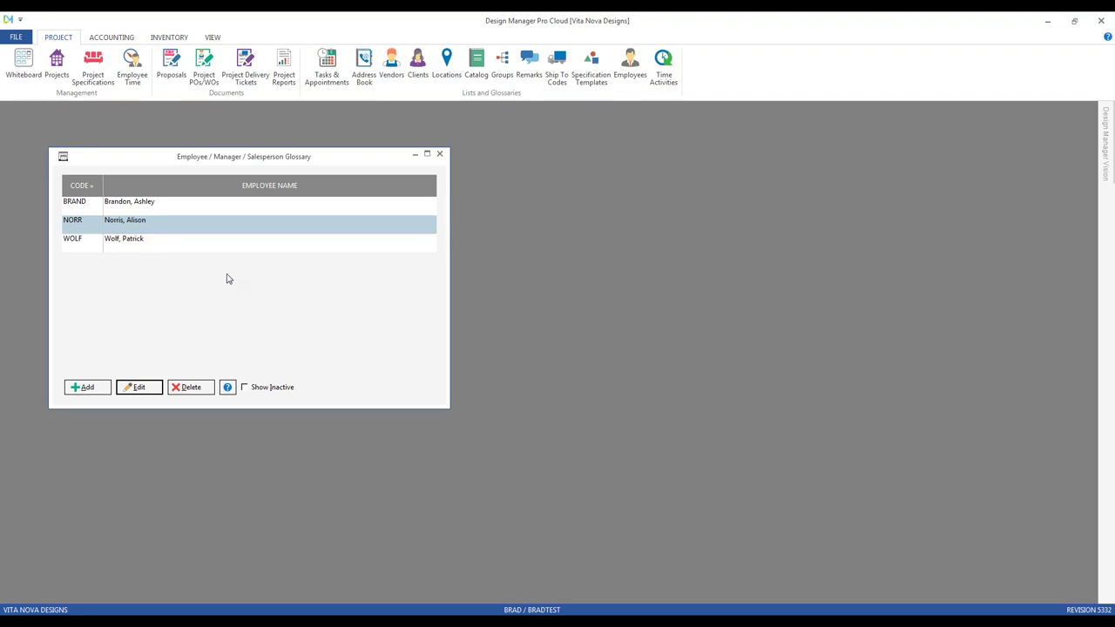
double_click(168, 207)
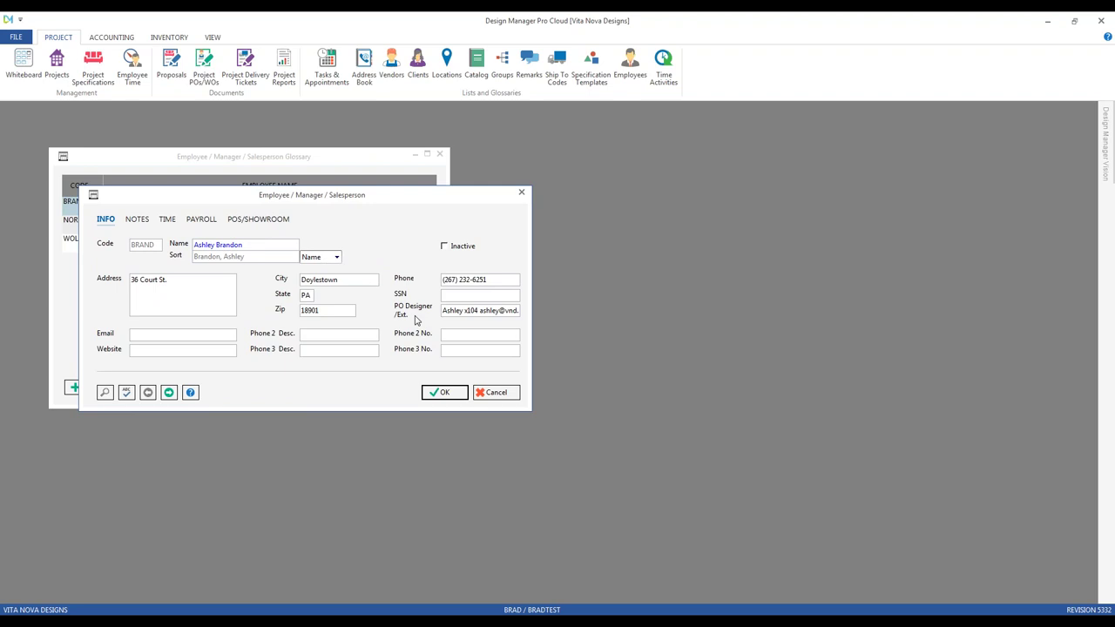
left_click(479, 311)
key("End")
left_click(487, 393)
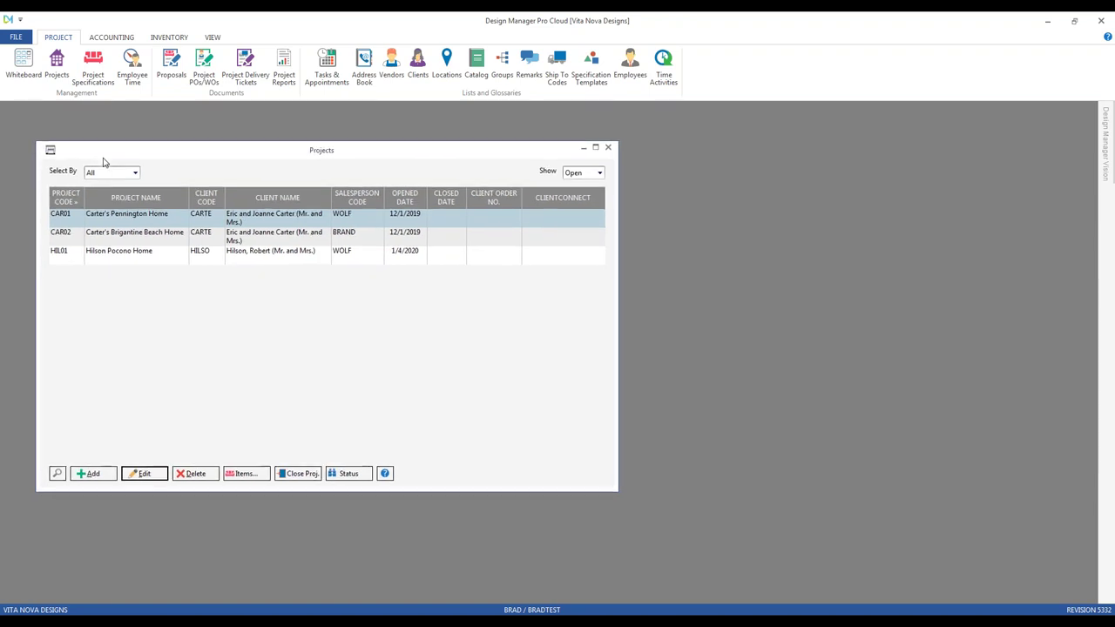
- Open the Brigantine Beach home project and examine its Salesperson / Manager assignment and the PO Designer/Ext. entry in its defaults
left_click(157, 243)
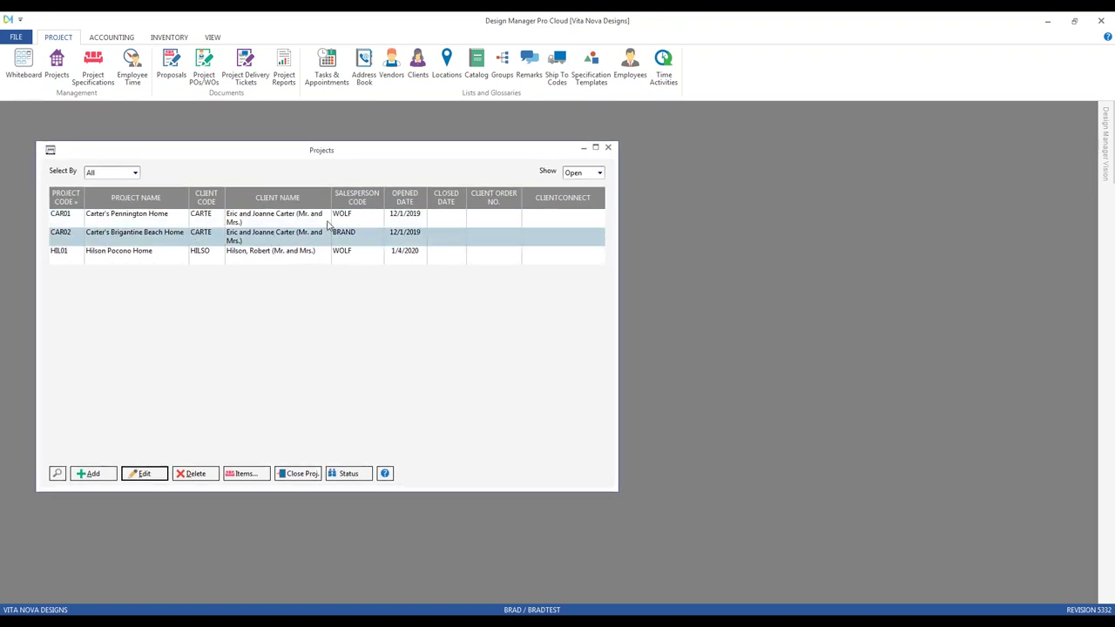
double_click(296, 239)
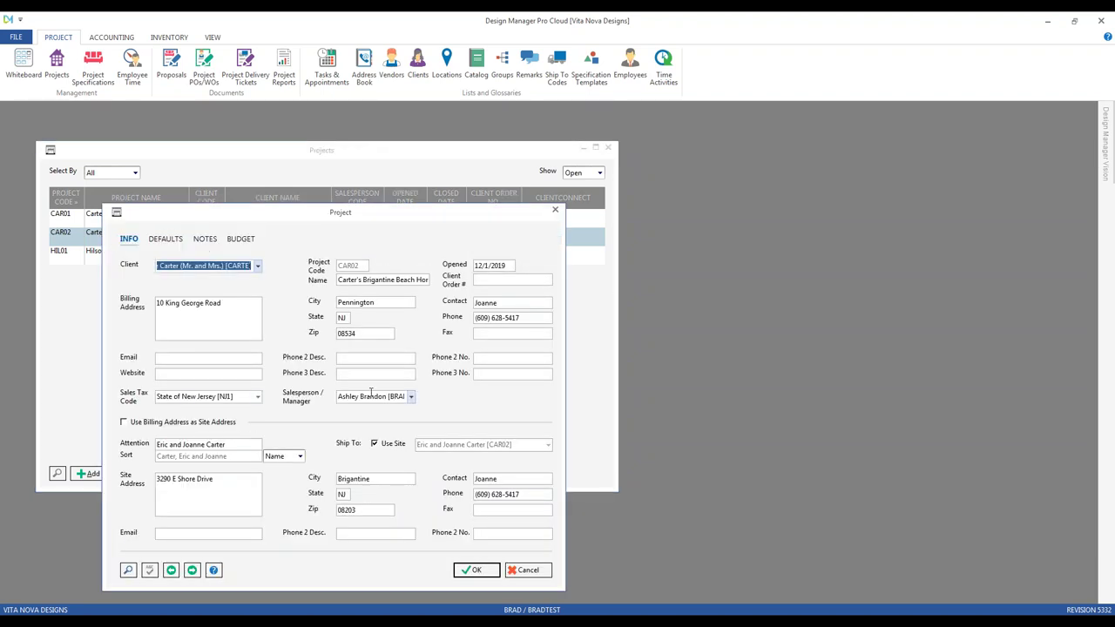
left_click(406, 396)
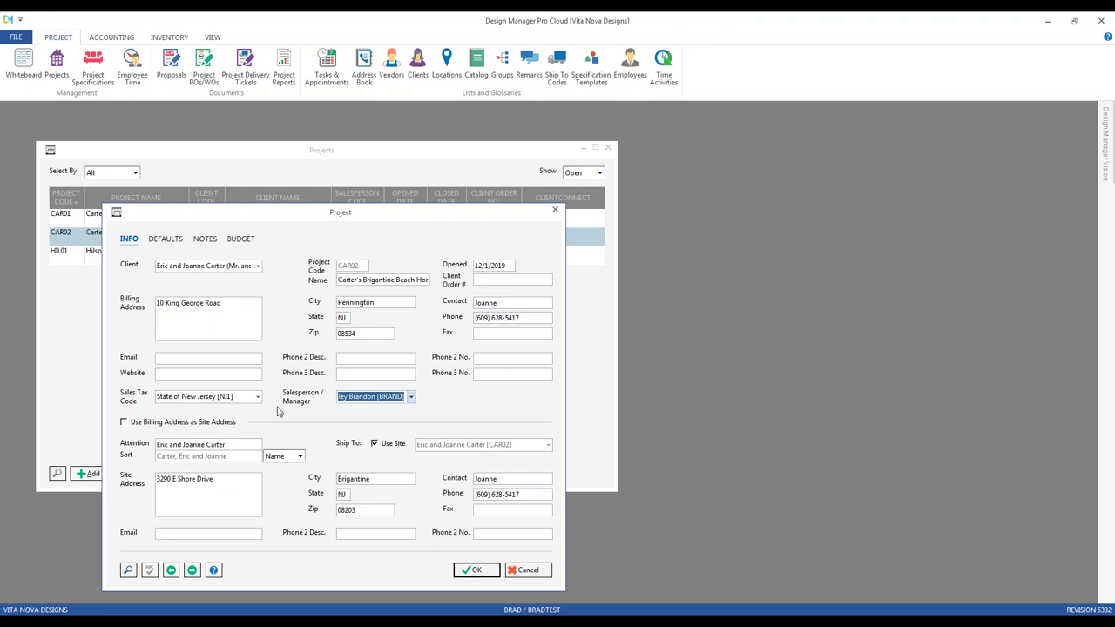
left_click(178, 242)
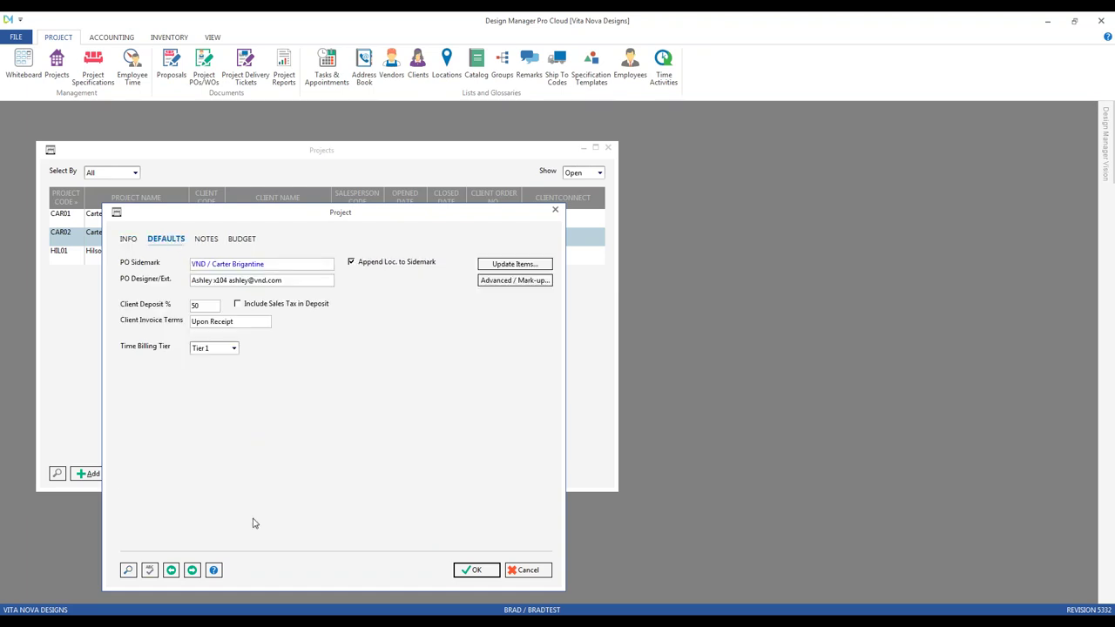
left_click(293, 282)
left_click_drag(292, 282, 162, 284)
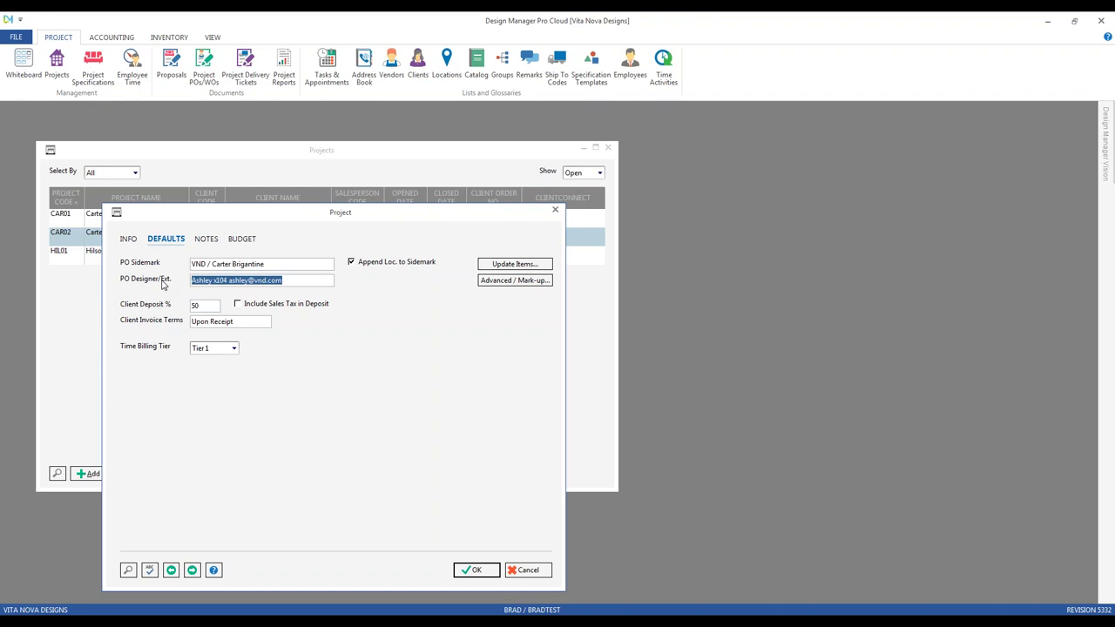
- Close the Brigantine Beach home project record without saving, and close the Projects list
left_click(527, 571)
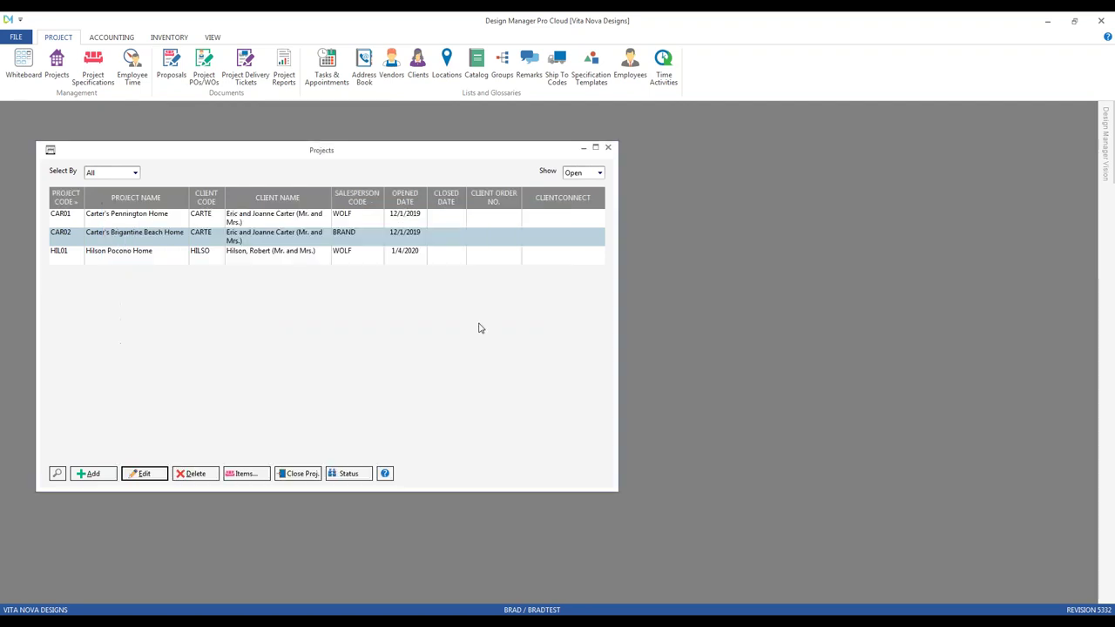
left_click(608, 148)
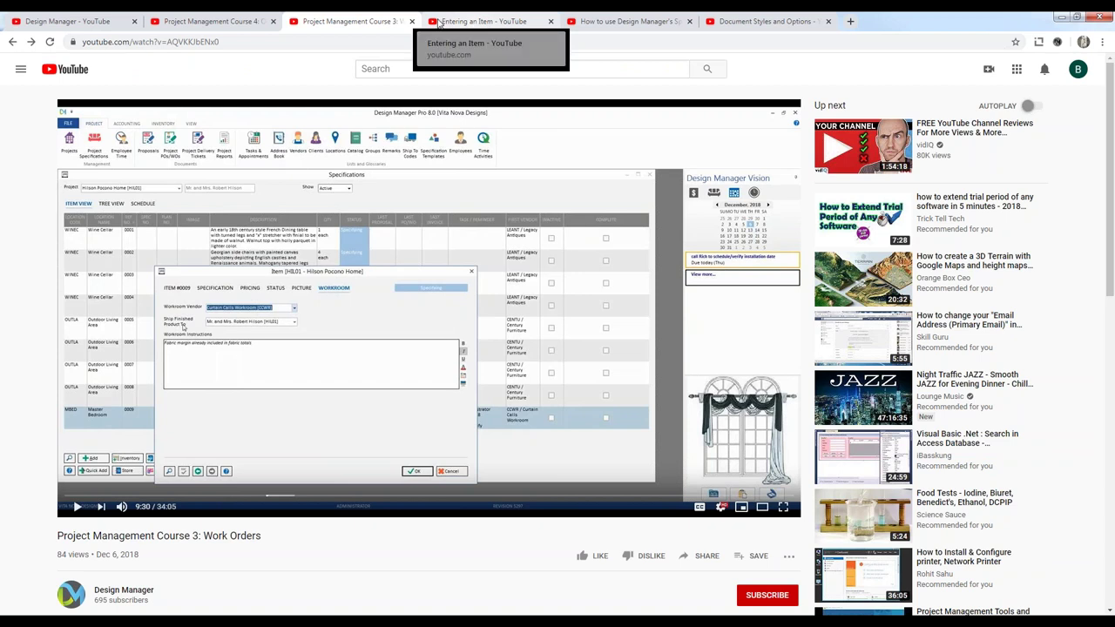
- Check the "Entering an Item" YouTube video page in the browser, and return to Design Manager to close the employee glossary
left_click(475, 22)
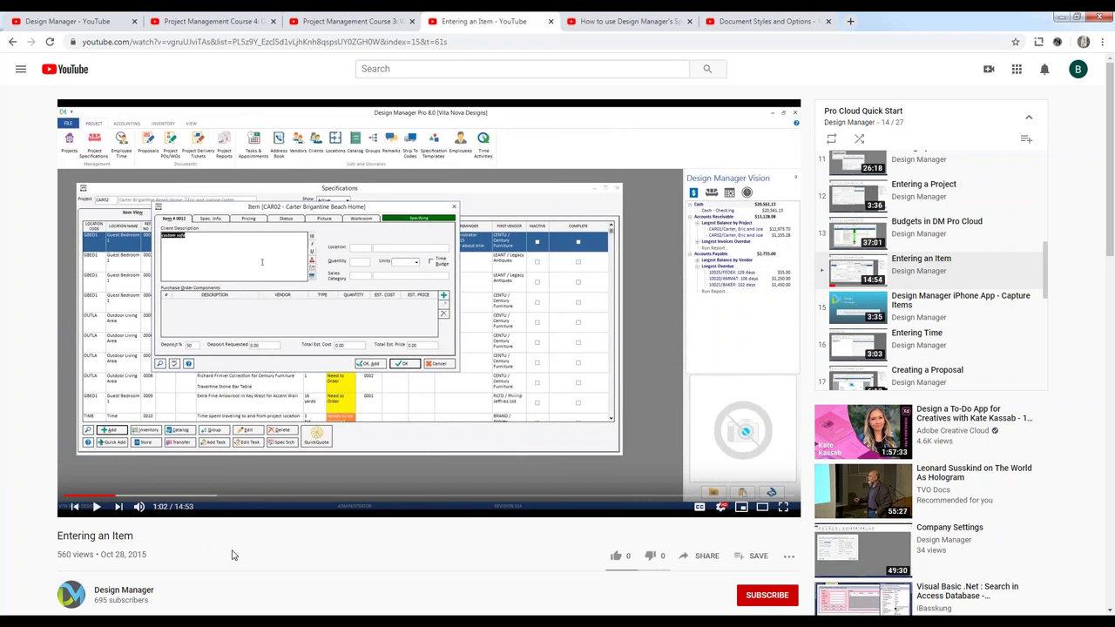
left_click(1058, 18)
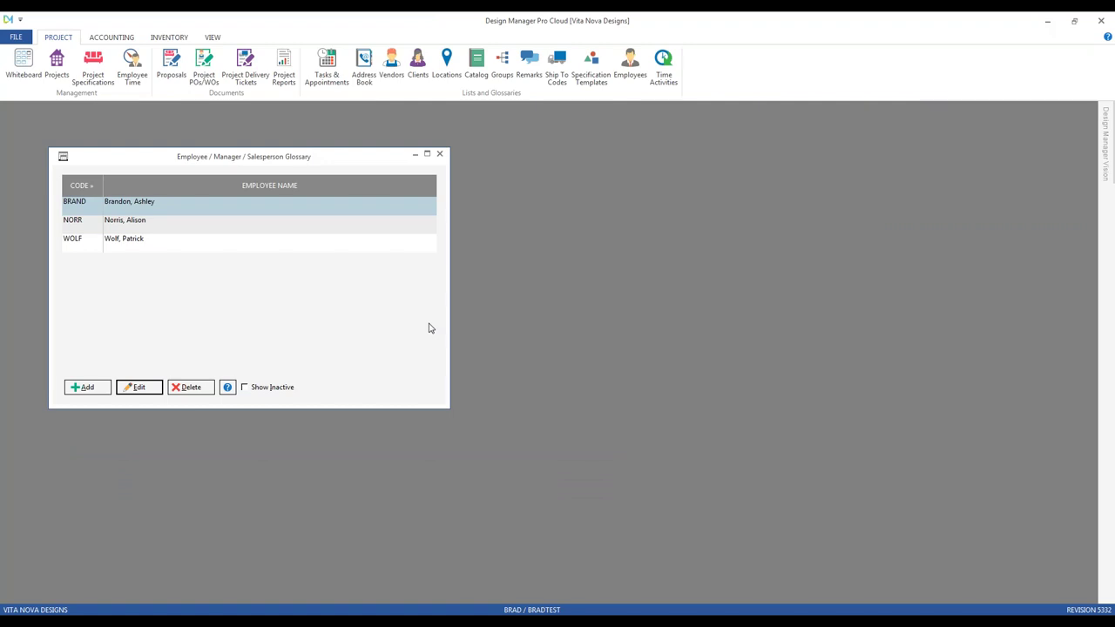
left_click(439, 154)
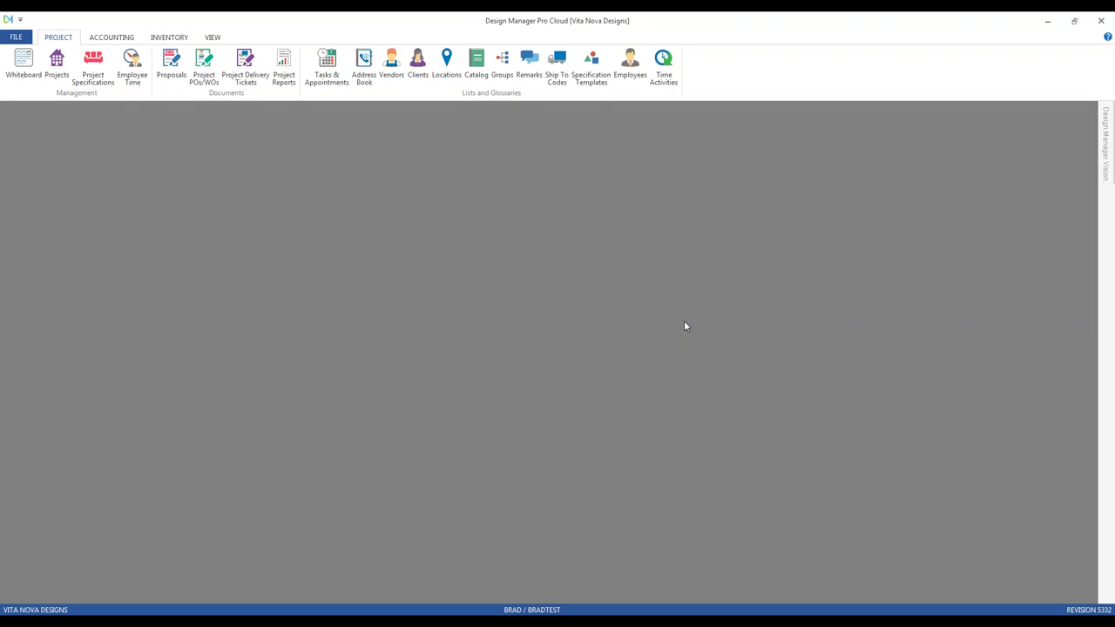
- Open the project specifications and load the Brigantine Beach Home project, CAR02
left_click(103, 75)
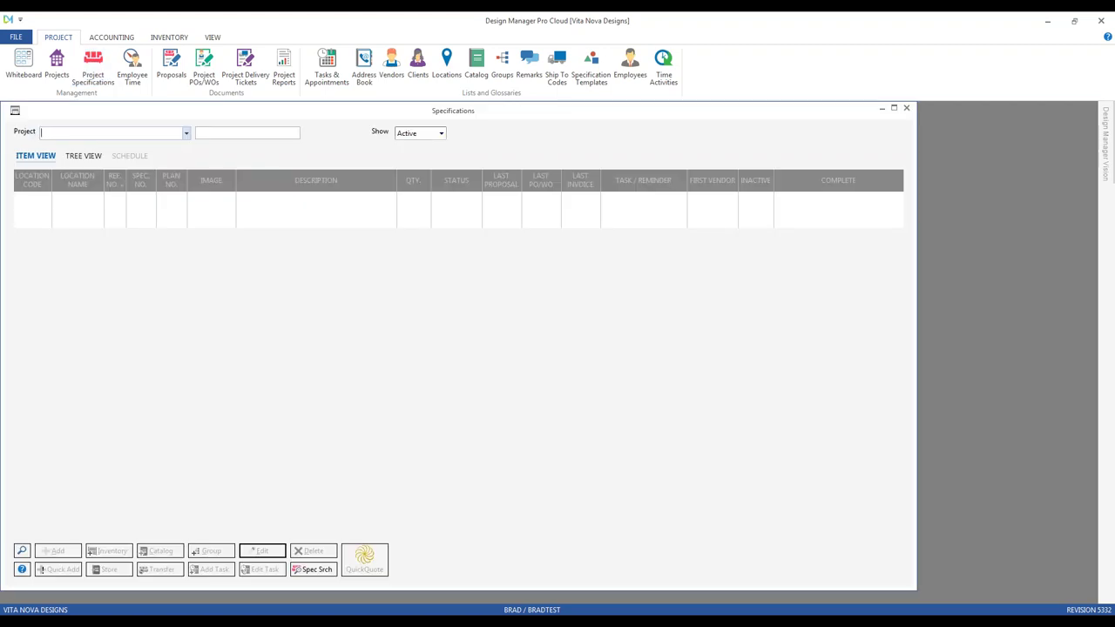
type("ca")
key("Down")
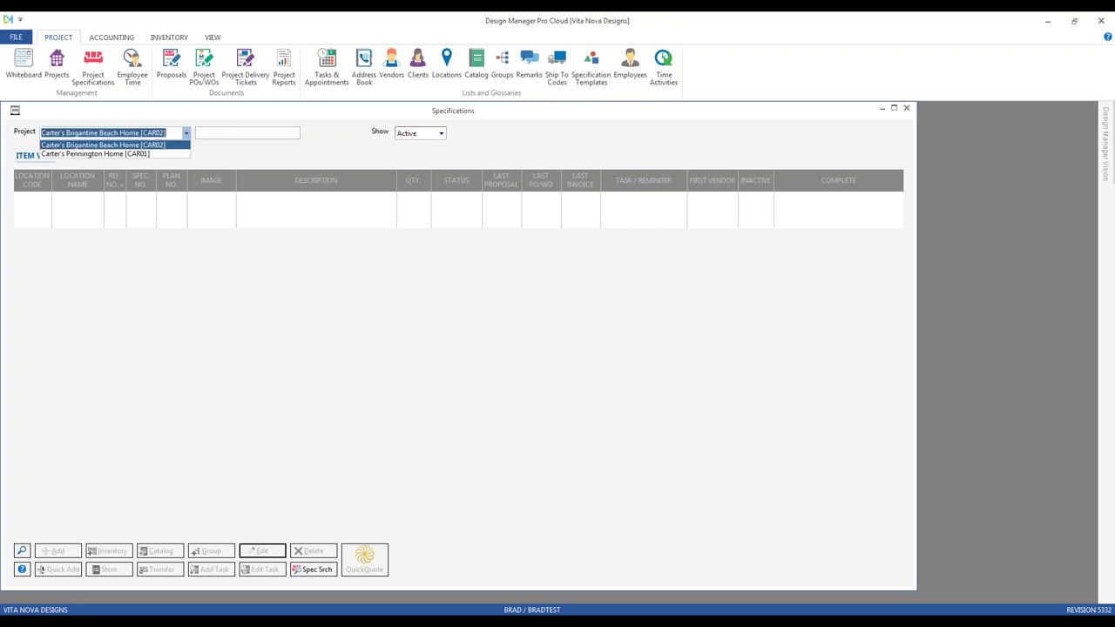
key("Return")
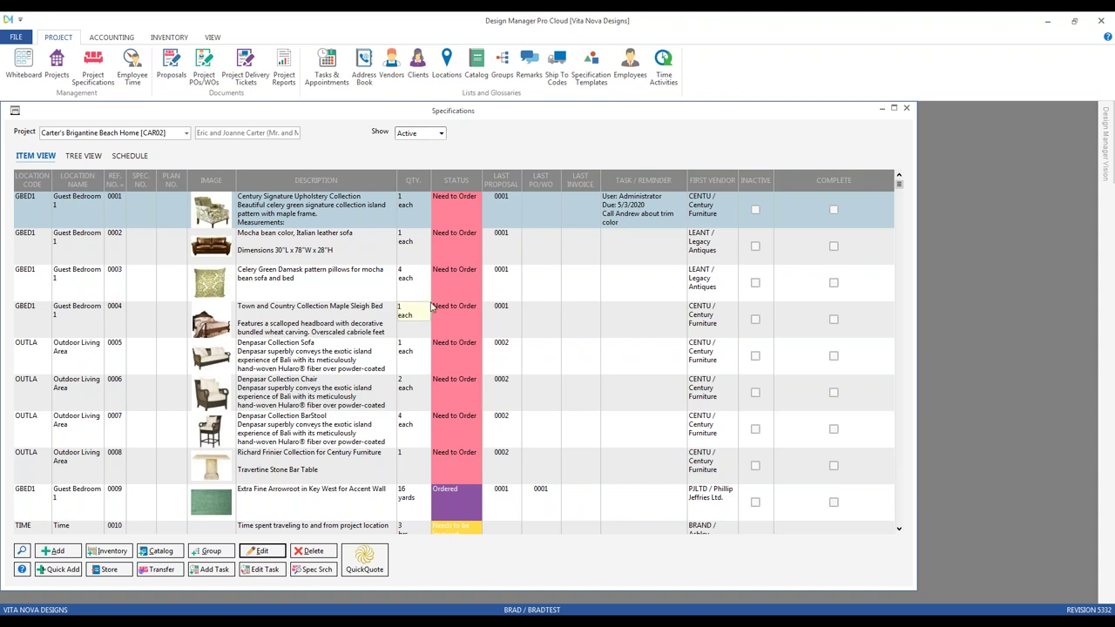
- Open component 001 of item 0001, the Century Signature Upholstery Collection chair, and examine its Type choices, Vendor and Ship To entries
left_click(302, 254)
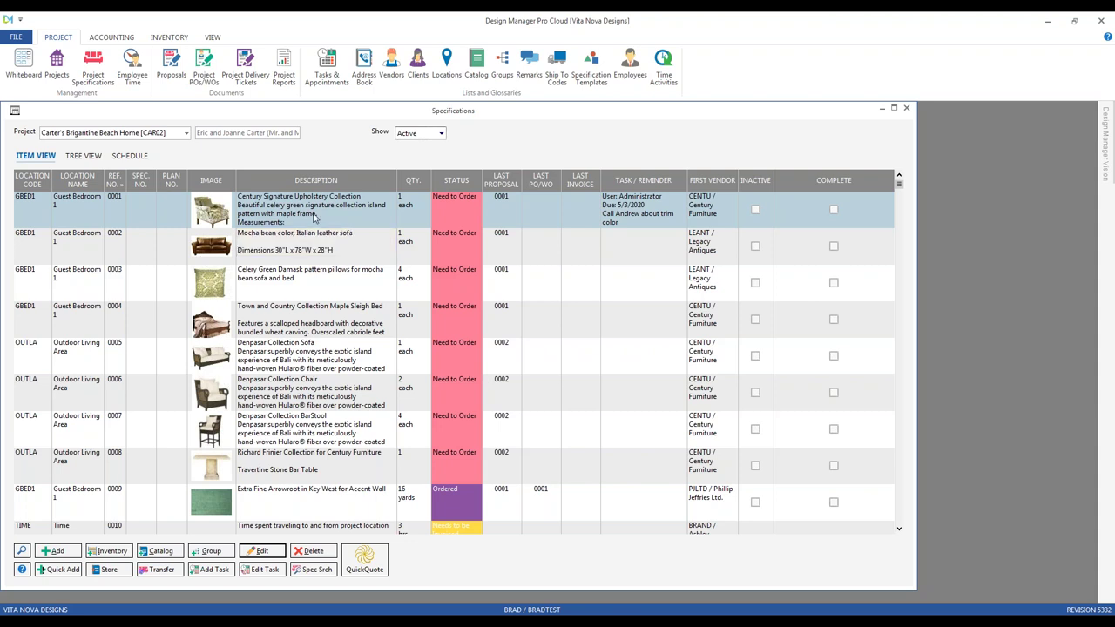
double_click(315, 218)
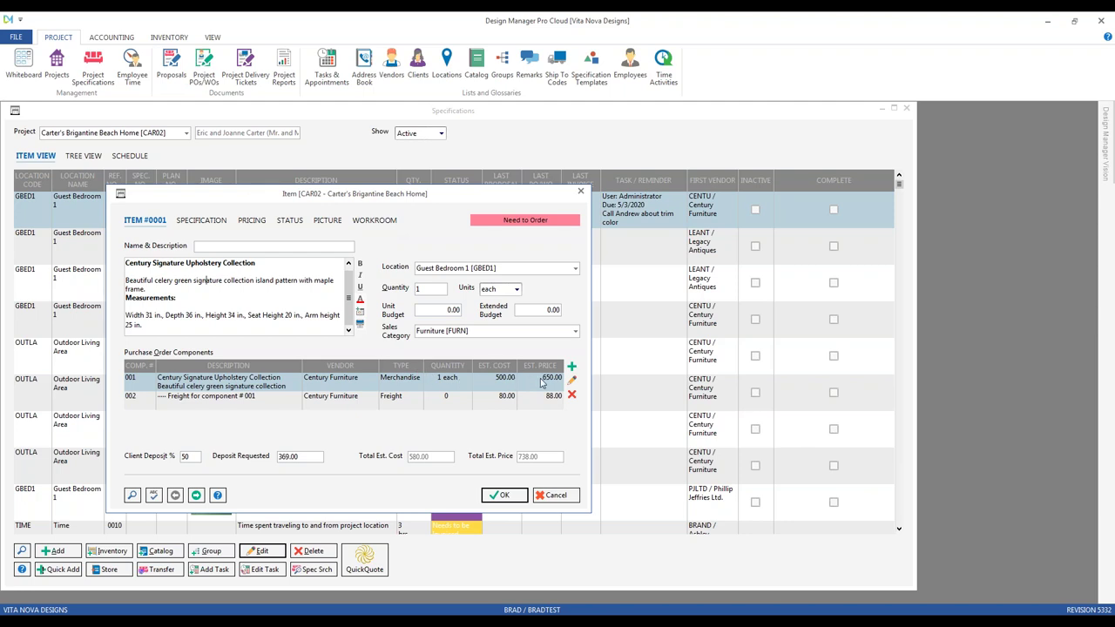
left_click(572, 384)
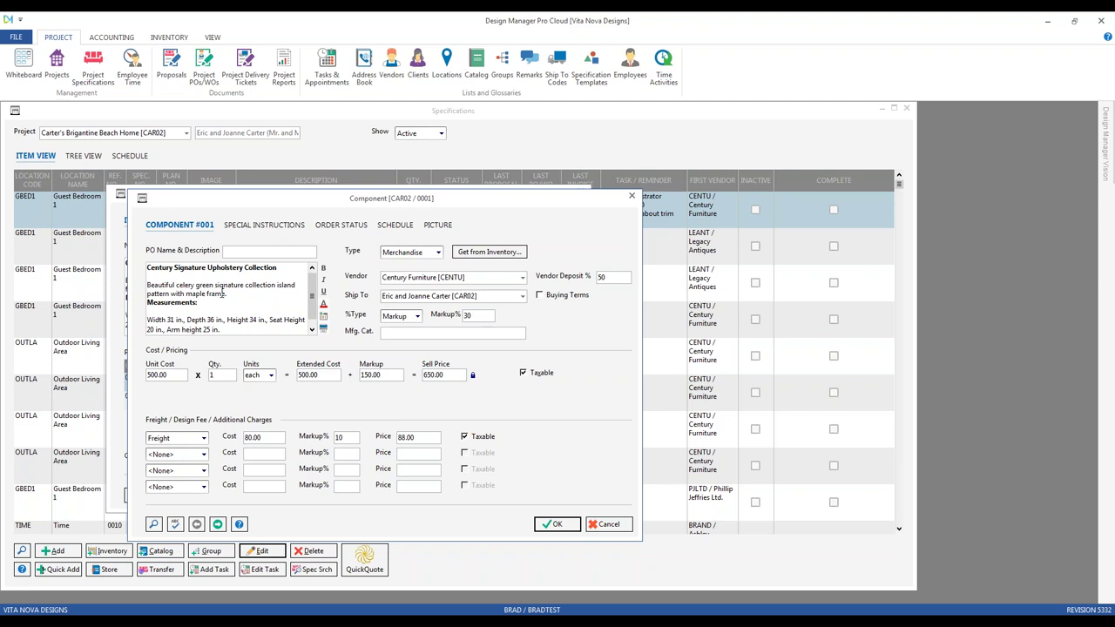
left_click(439, 253)
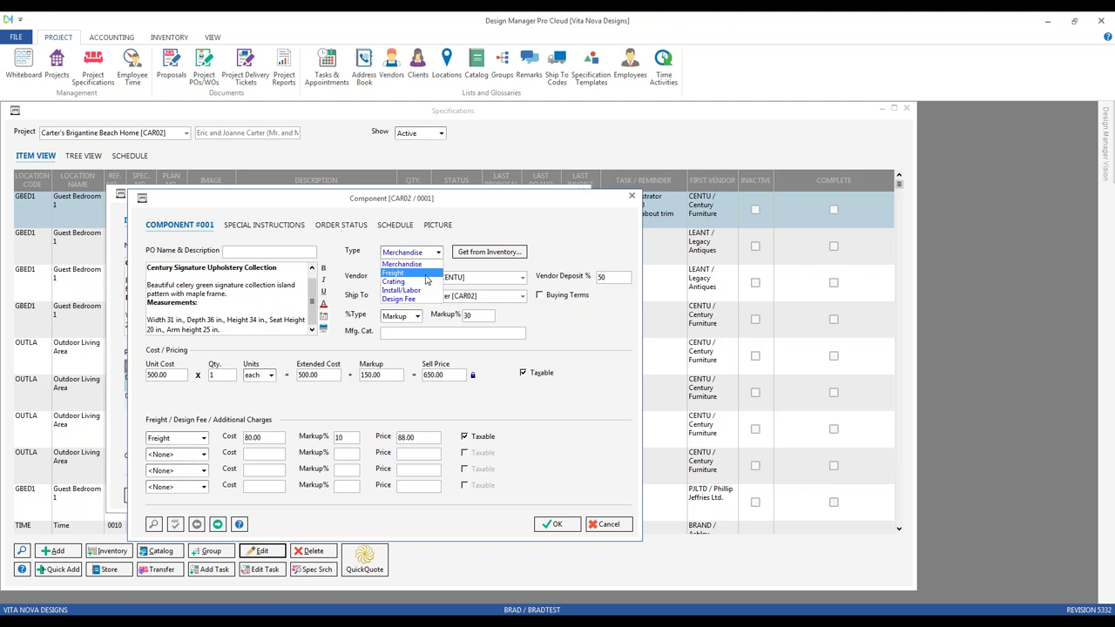
left_click(374, 249)
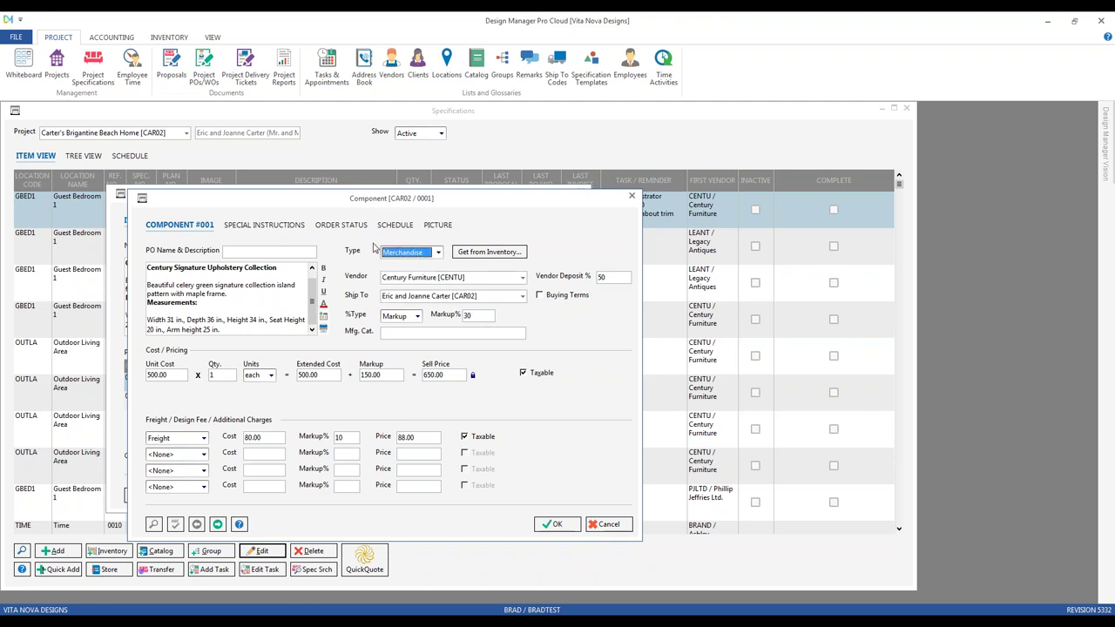
left_click(424, 277)
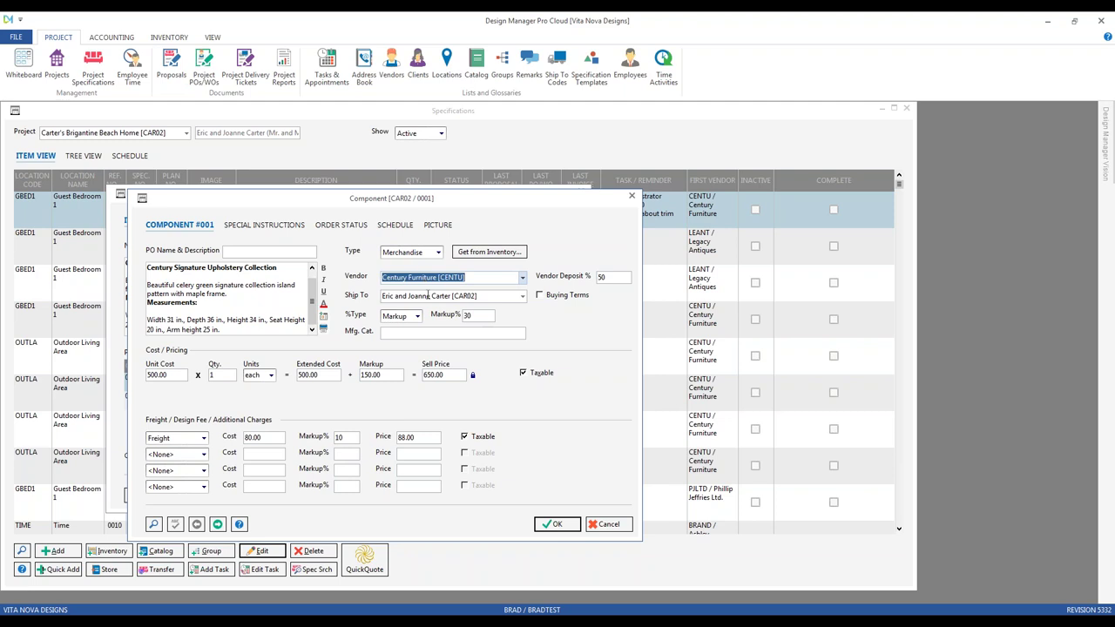
left_click(425, 295)
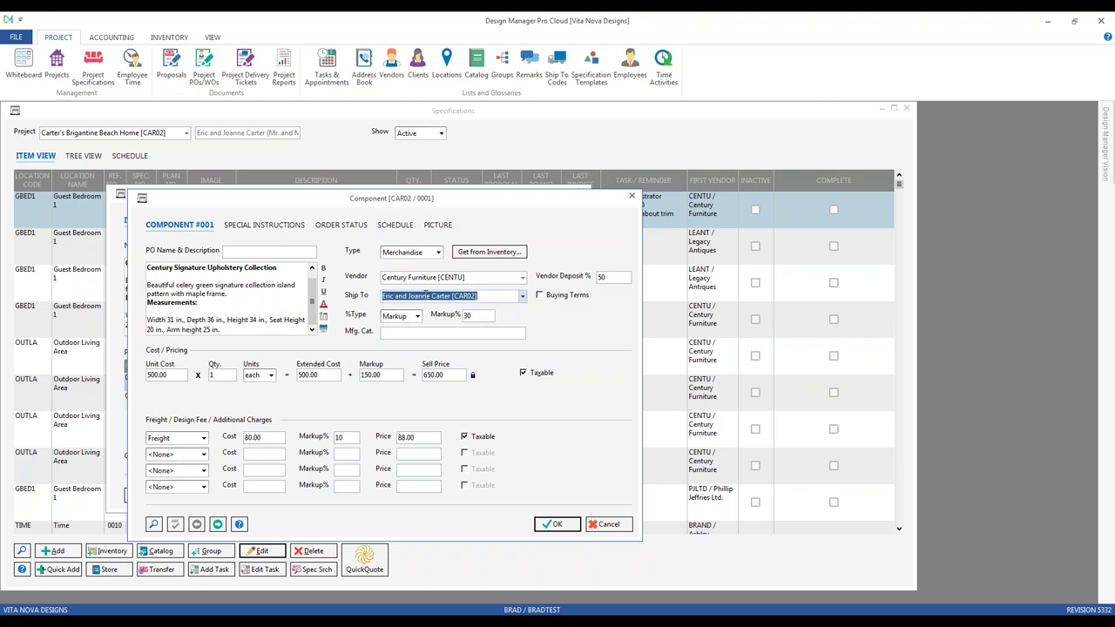
- Check the Ship To site setting in the CAR02 project record, close it without saving, and minimize the Projects list
left_click(56, 70)
left_click(111, 205)
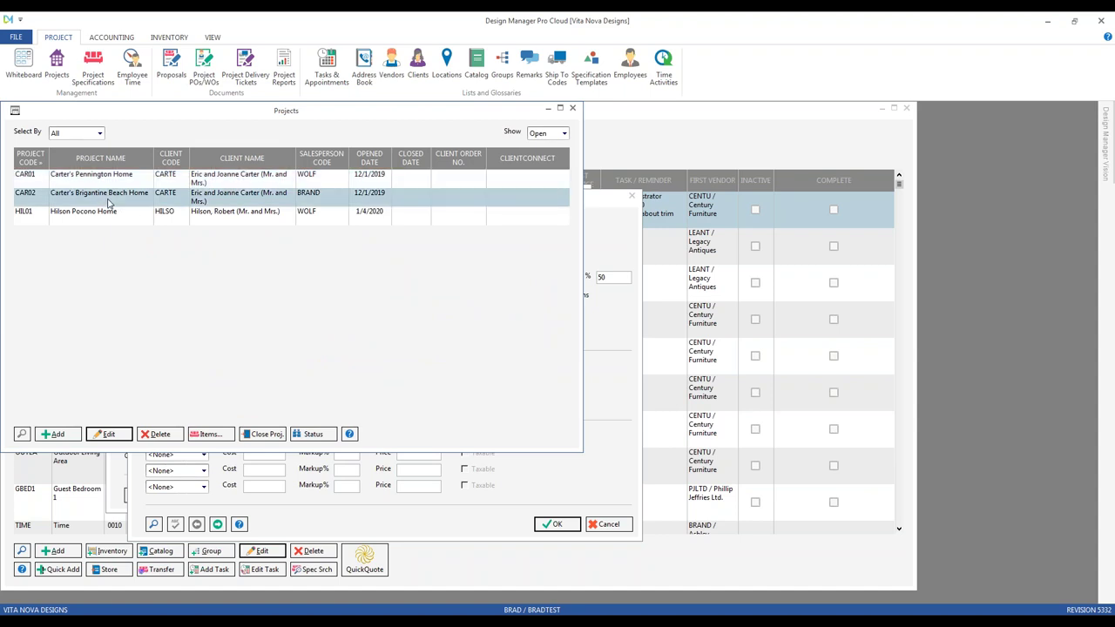
double_click(132, 198)
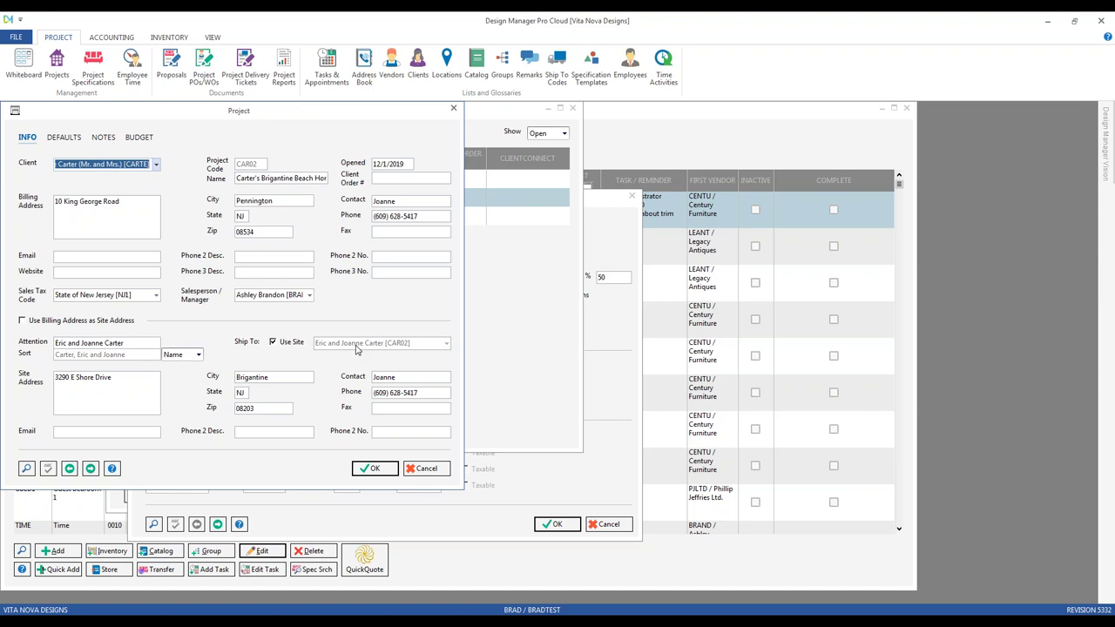
left_click(423, 470)
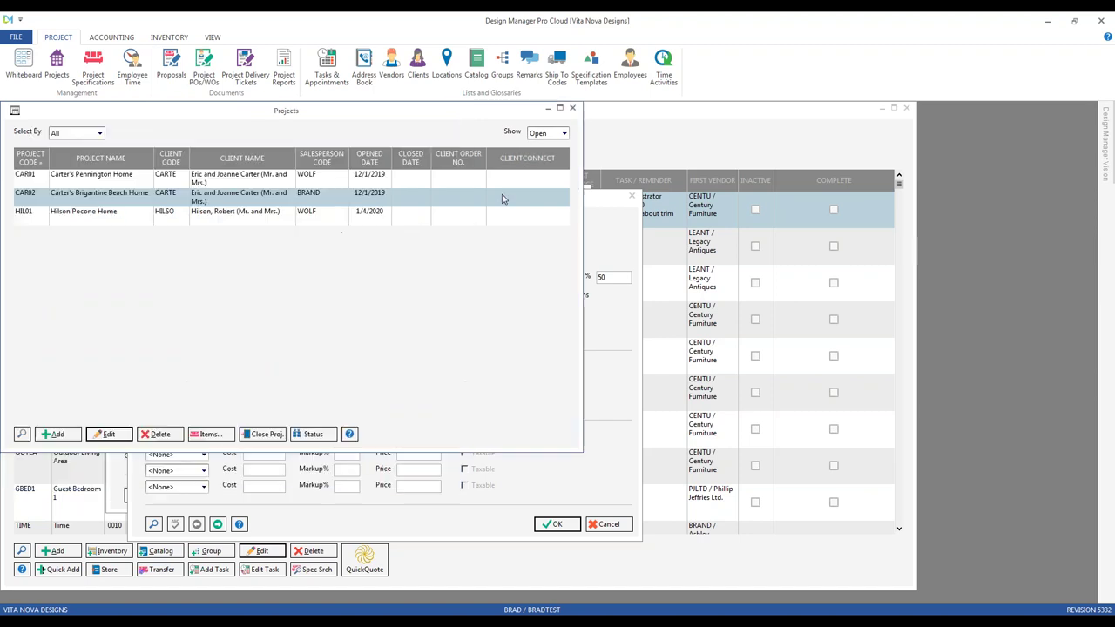
left_click(547, 108)
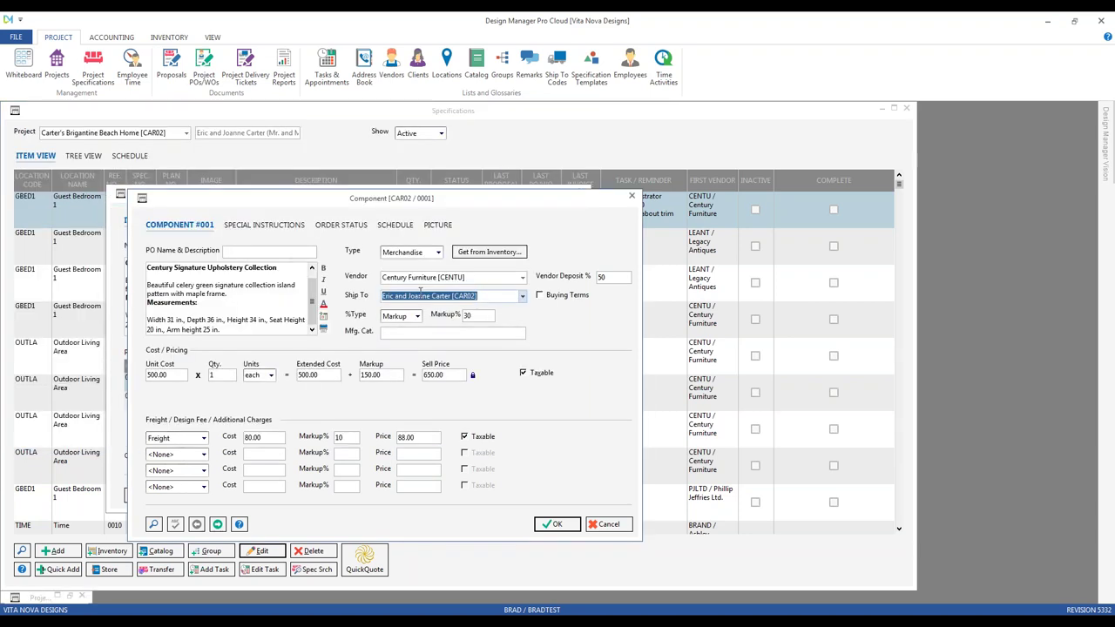
- Check the deposit percentage in the Century Furniture vendor's defaults, and return to the component with that vendor chosen
left_click(613, 277)
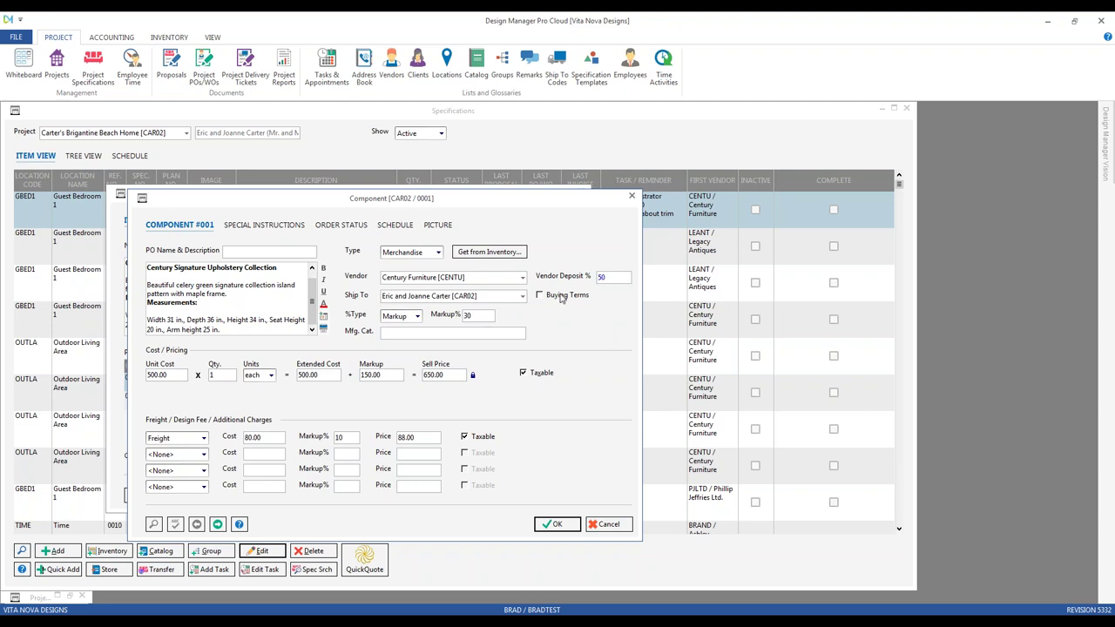
left_click(449, 278)
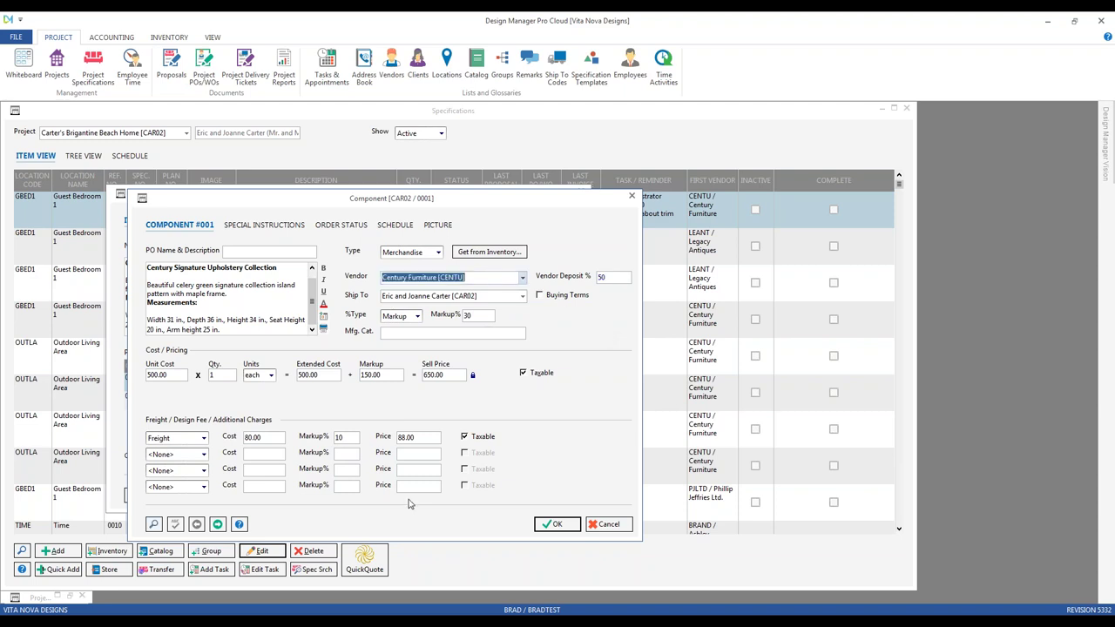
left_click(153, 524)
left_click(456, 480)
left_click(93, 166)
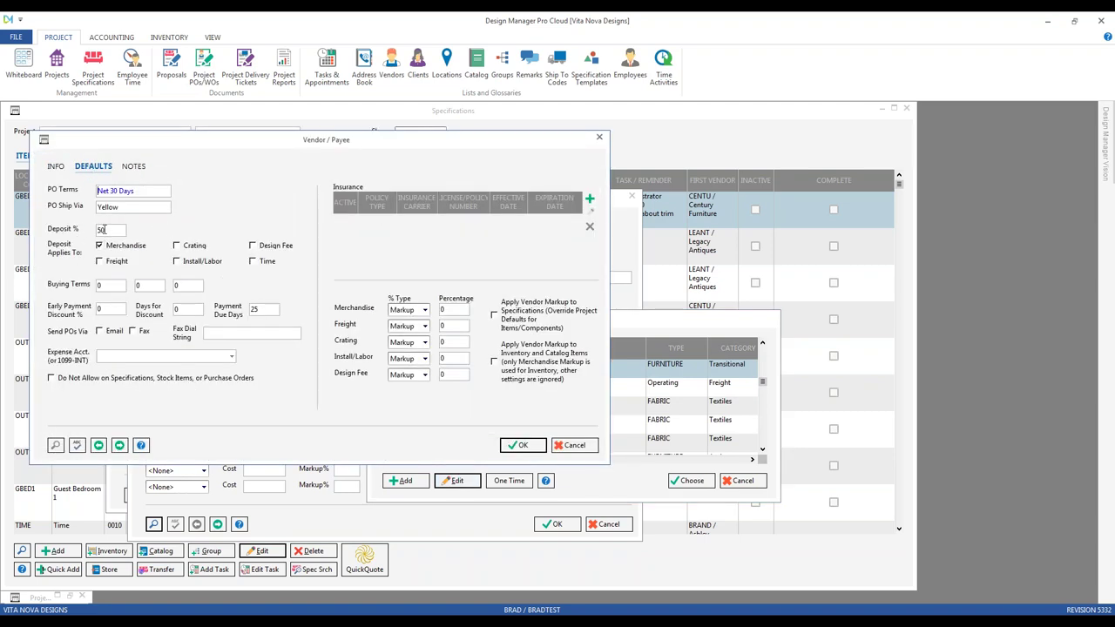
left_click(586, 446)
left_click(692, 479)
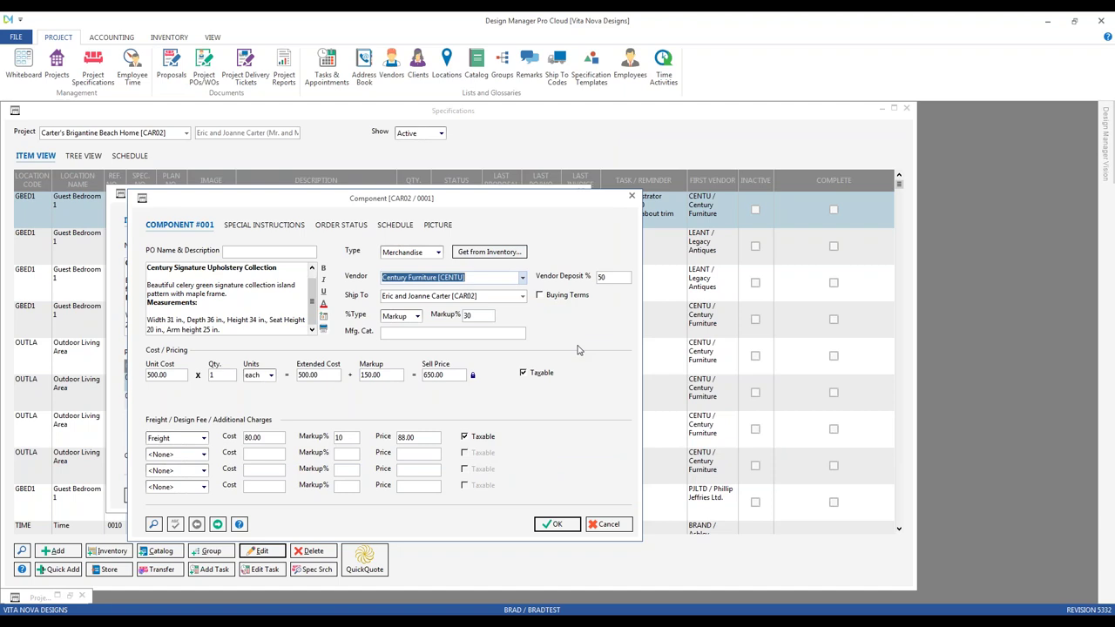
- Examine the component's Mfg. Cat. entry and its picture, and return to the main component details
left_click(408, 331)
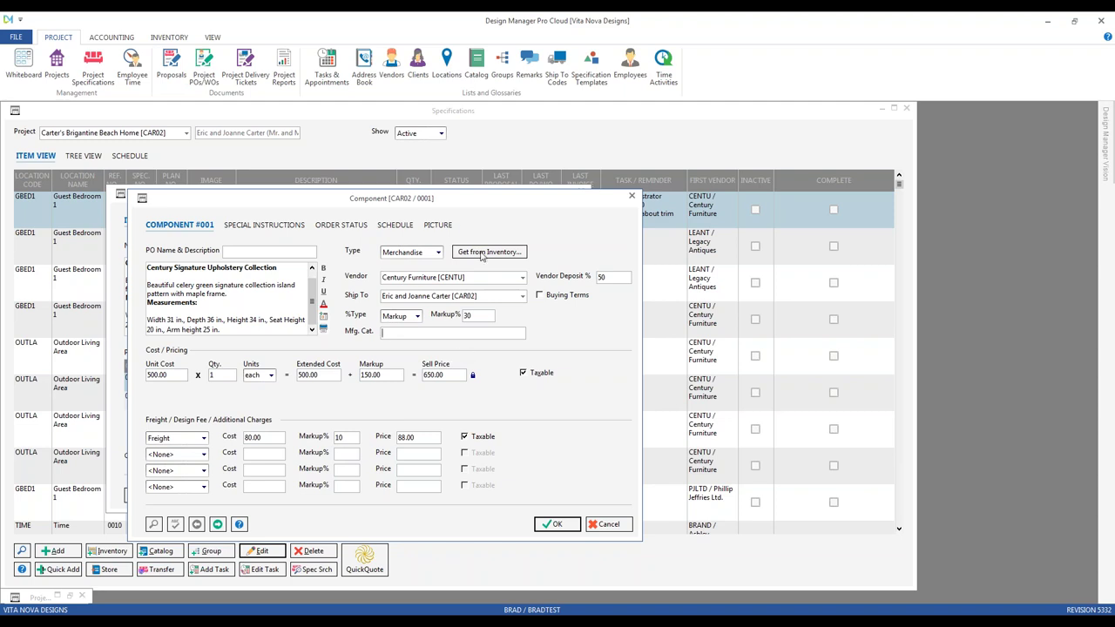
left_click(444, 226)
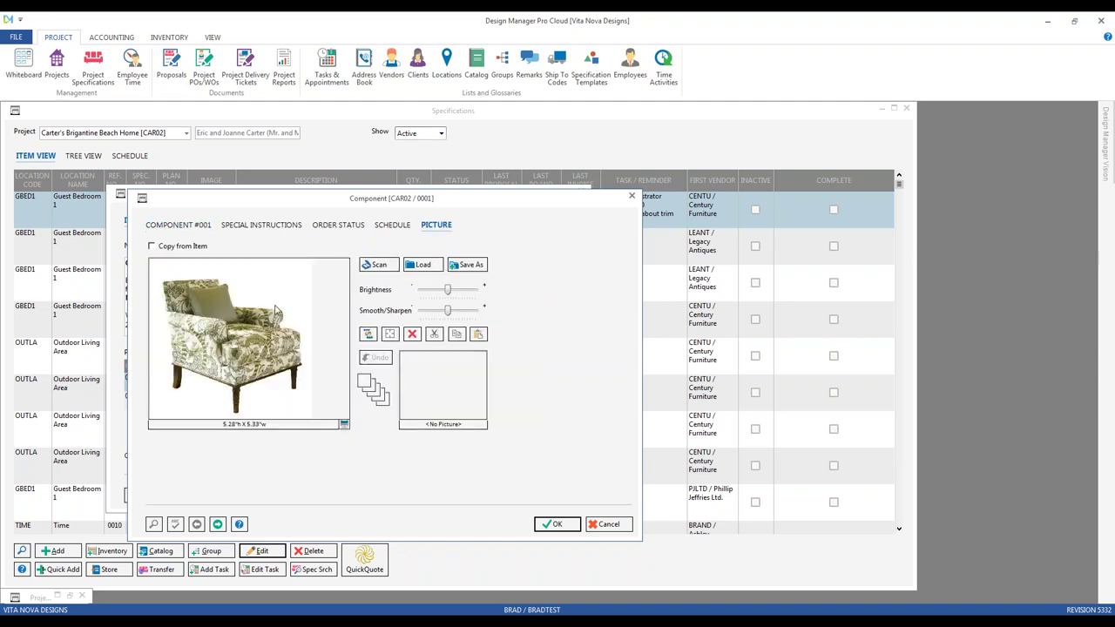
left_click(204, 230)
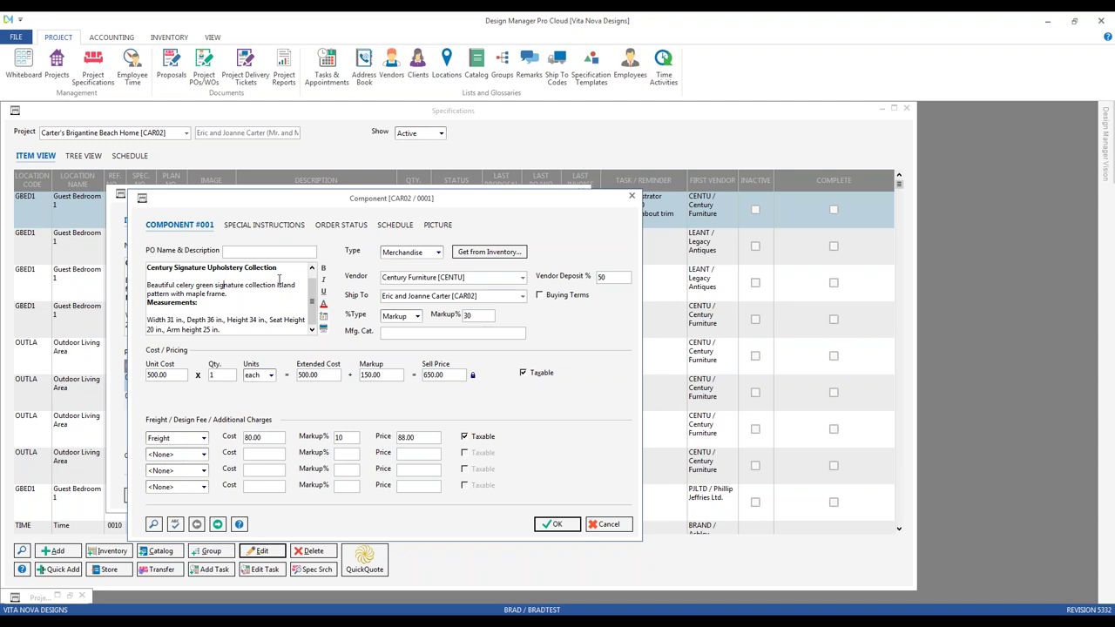
- Enter A1245 as the component's Mfg. Cat. number, copy that number, and save the component and its item
left_click(414, 333)
type("A1245")
double_click(407, 332)
right_click(389, 333)
left_click(414, 372)
left_click(553, 527)
left_click(518, 495)
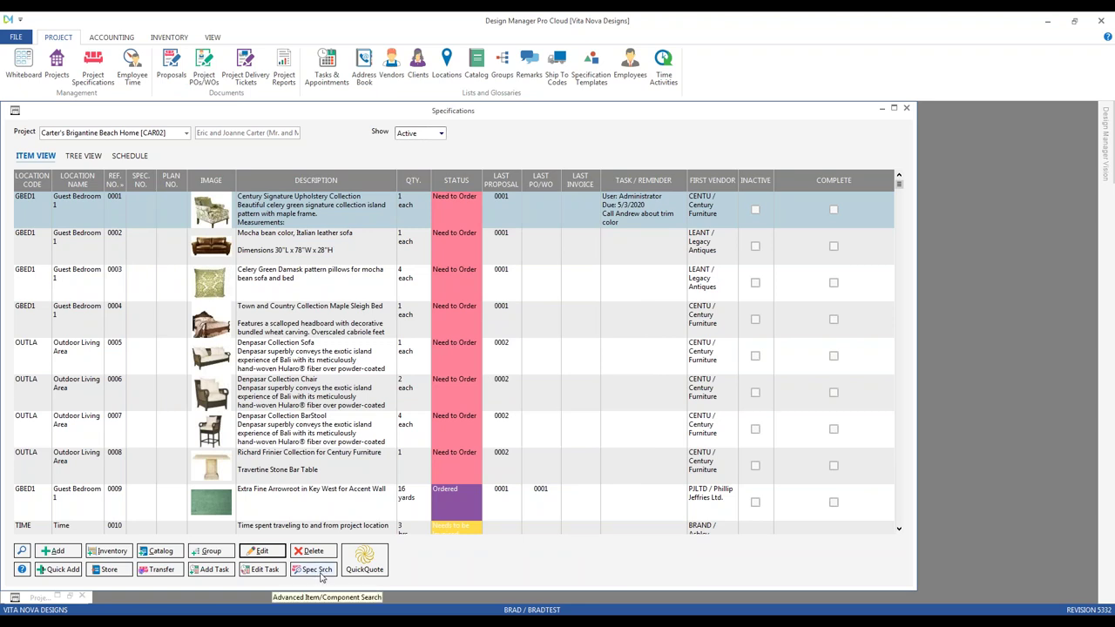
- Open the Specification Search and set its first criterion to Man. Catalog Nos
left_click(317, 569)
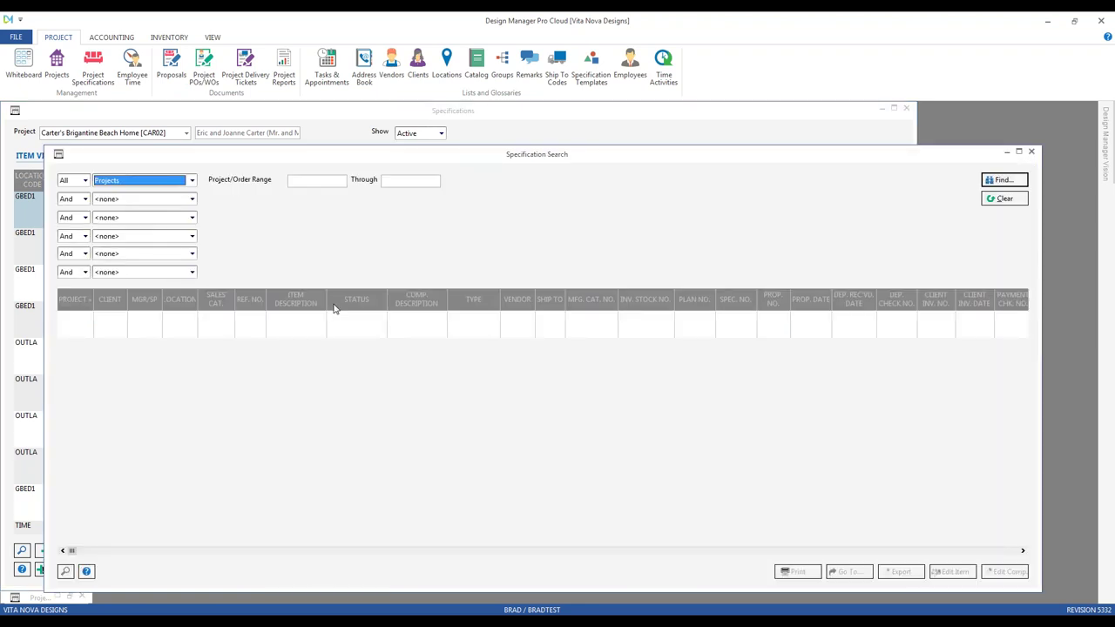
left_click(192, 181)
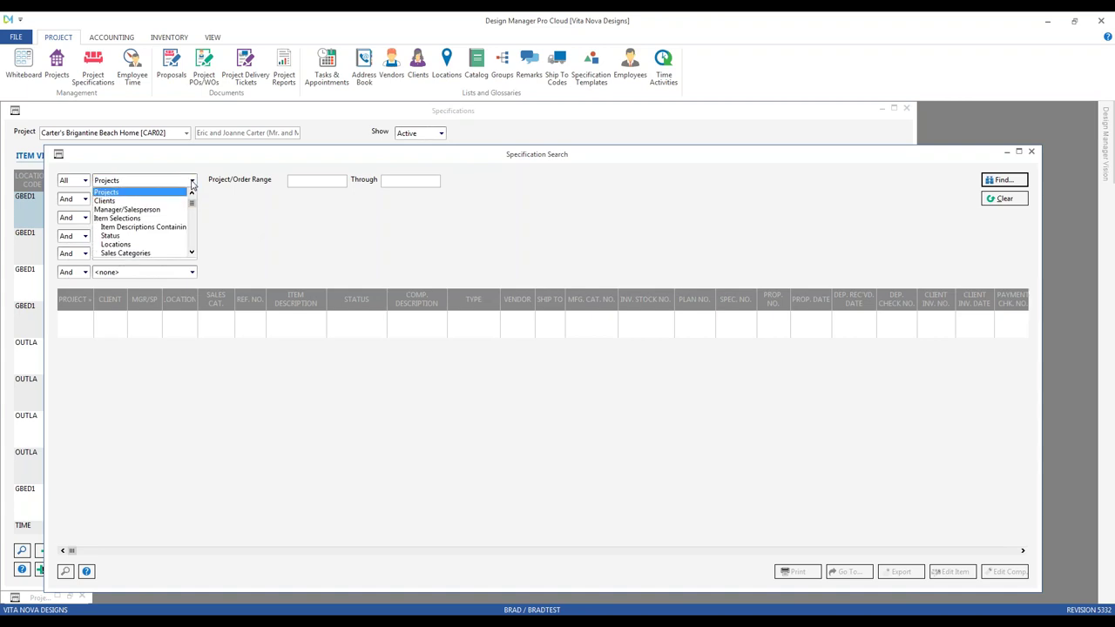
scroll(160, 211, "down", 2)
scroll(160, 211, "down", 5)
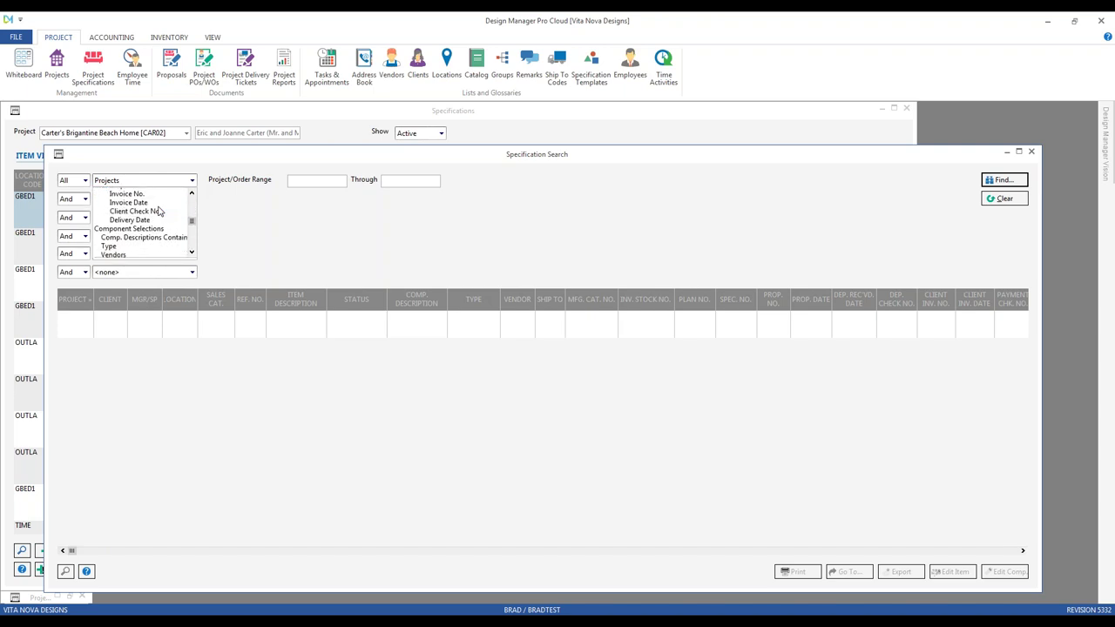
scroll(153, 210, "down", 2)
scroll(148, 212, "down", 2)
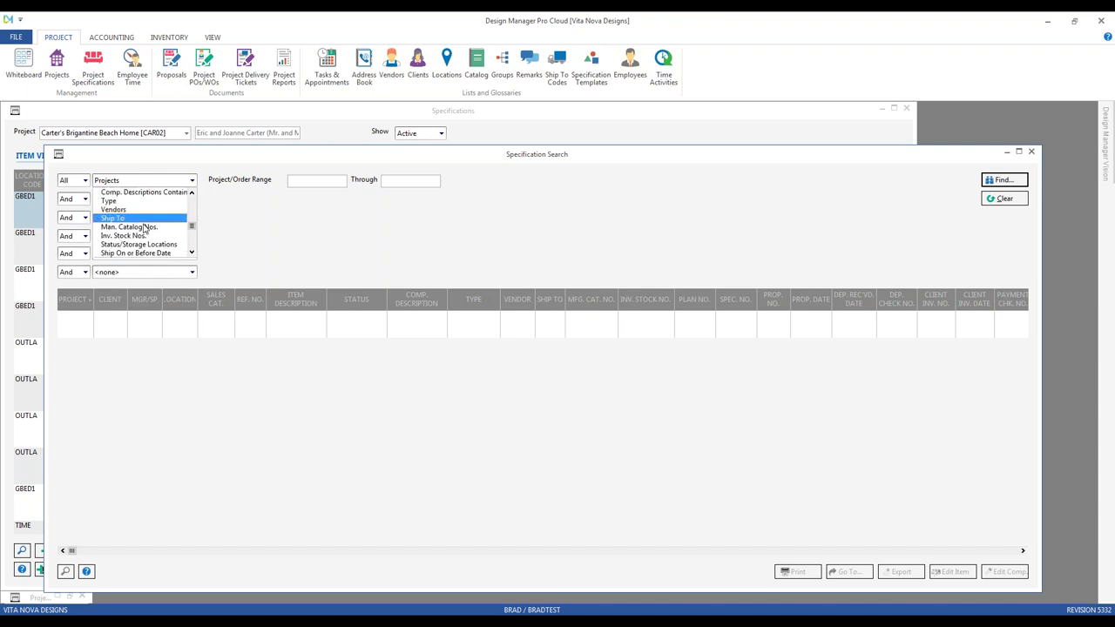
left_click(146, 228)
- Run the specification search for the Mfg. Cat. No. range A1245 through A1245, using the copied number
right_click(302, 181)
left_click(359, 230)
left_click(386, 180)
left_click(1001, 181)
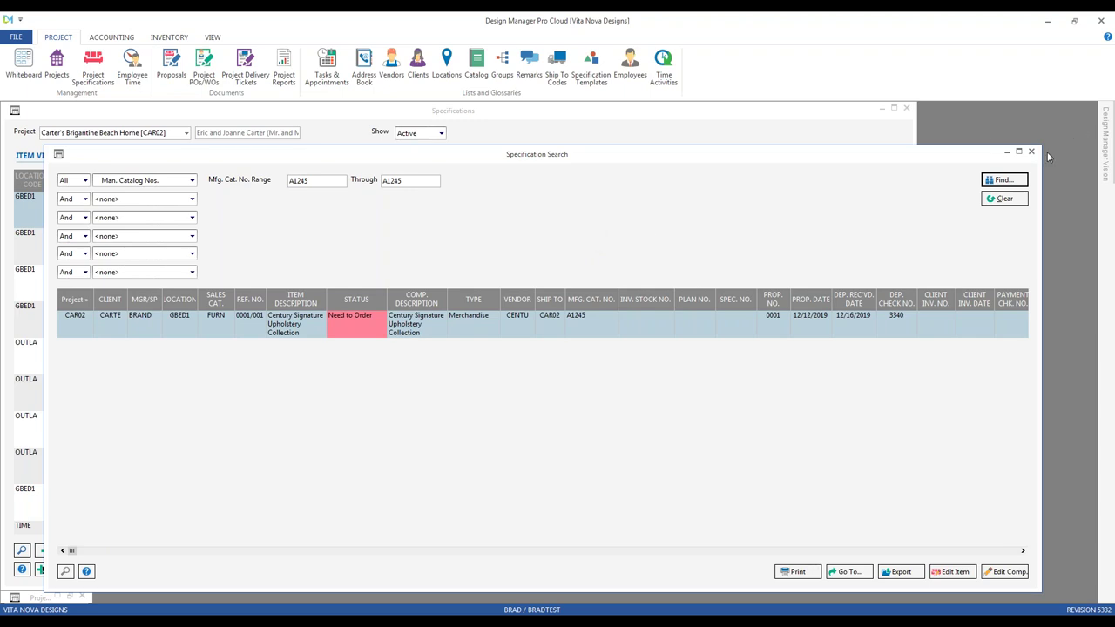
- Minimize the Specification Search and reopen component 001 of item 0001
left_click(1006, 152)
double_click(312, 209)
left_click(524, 356)
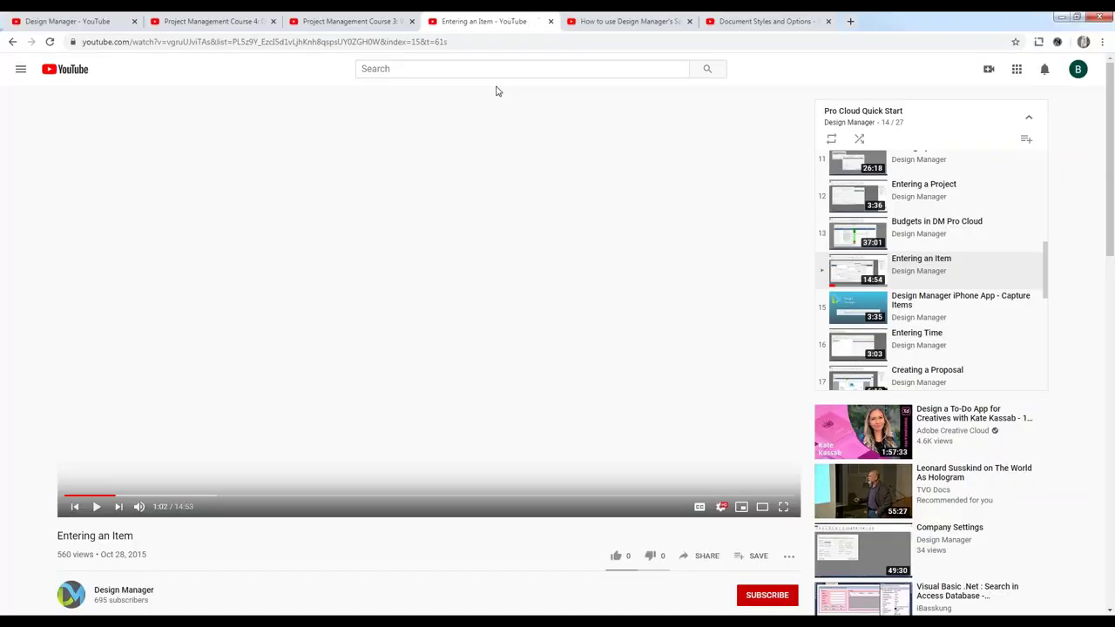
- Check the "How to use Design Manager's Spec Search" YouTube video page in the browser, and return to Design Manager
left_click(636, 21)
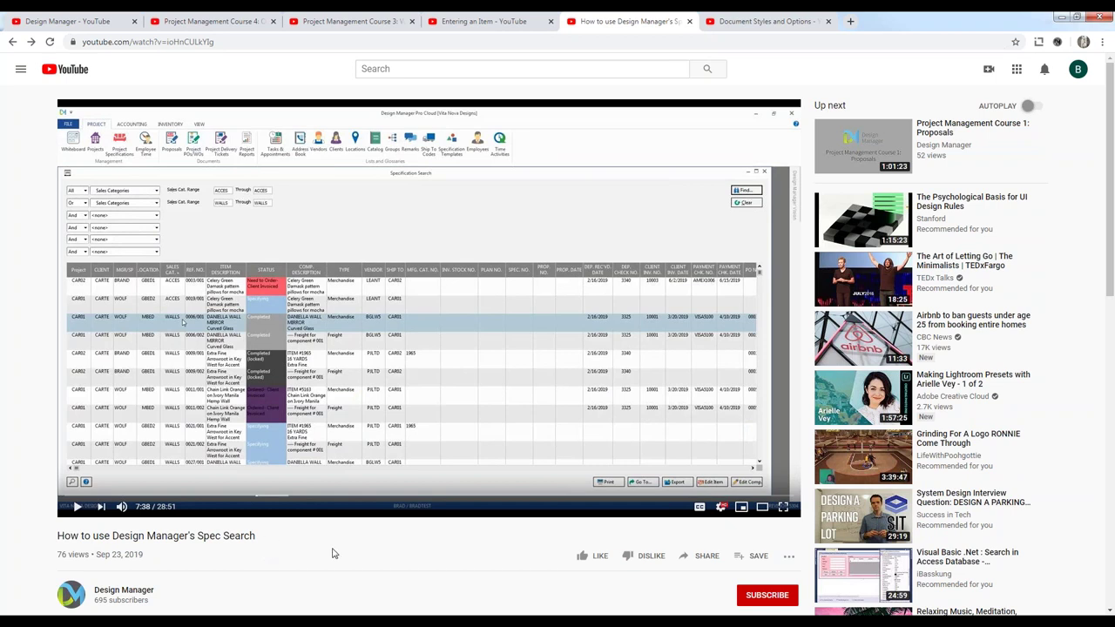
left_click(1062, 16)
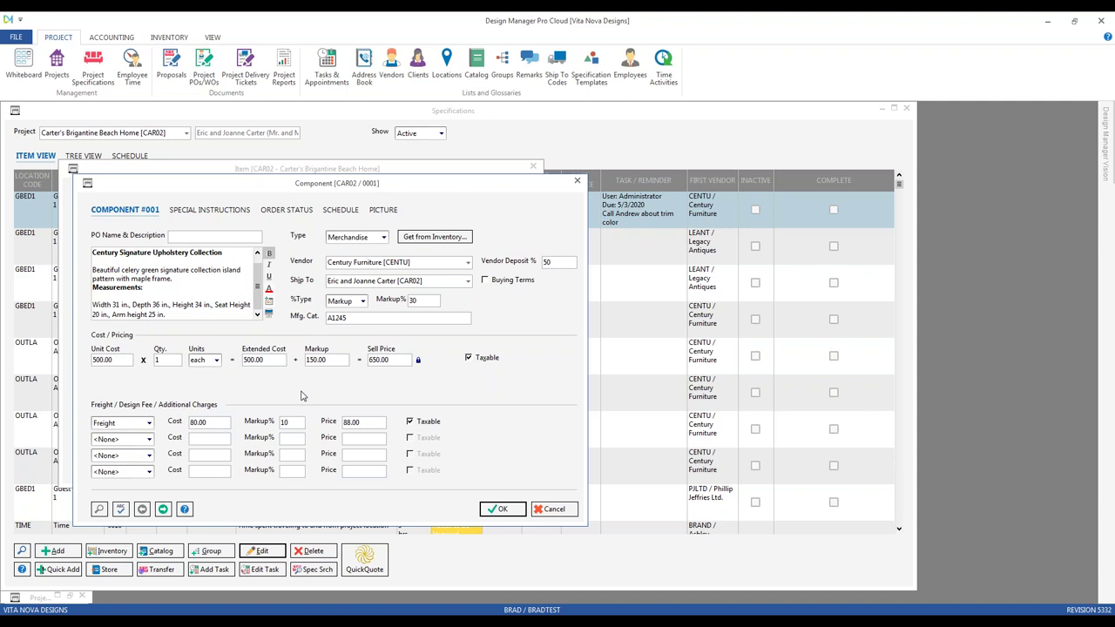
- Enter the component's special instructions in bold italic as "please verify shipping dimensions and expected ship date!"
left_click(396, 358)
left_click(228, 210)
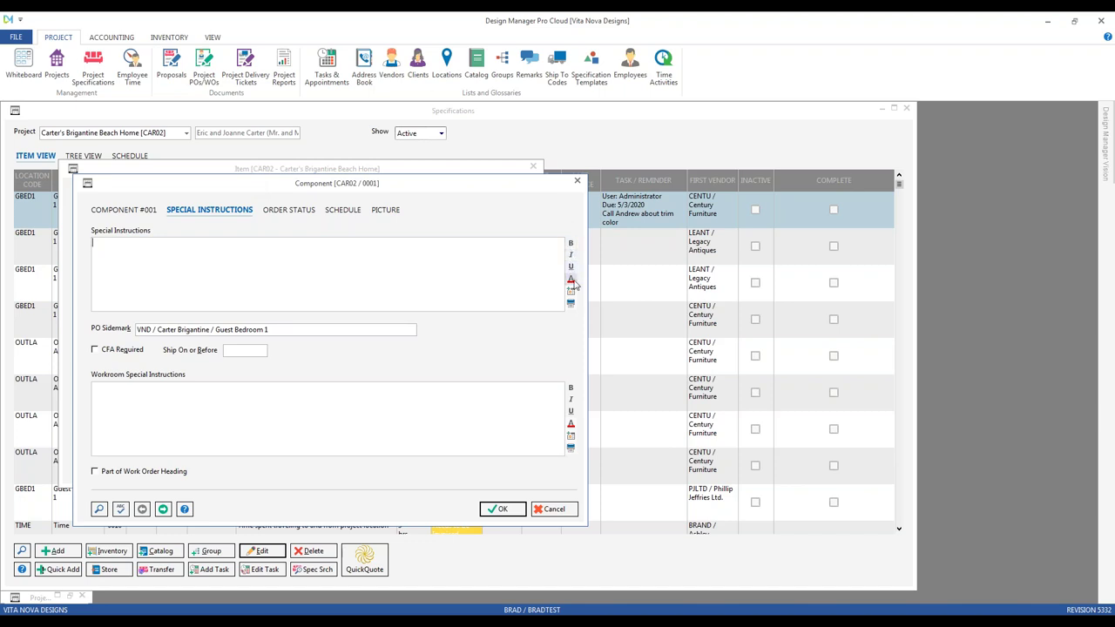
left_click(571, 255)
type("Please")
key("BackSpace")
key("BackSpace")
type("se verif")
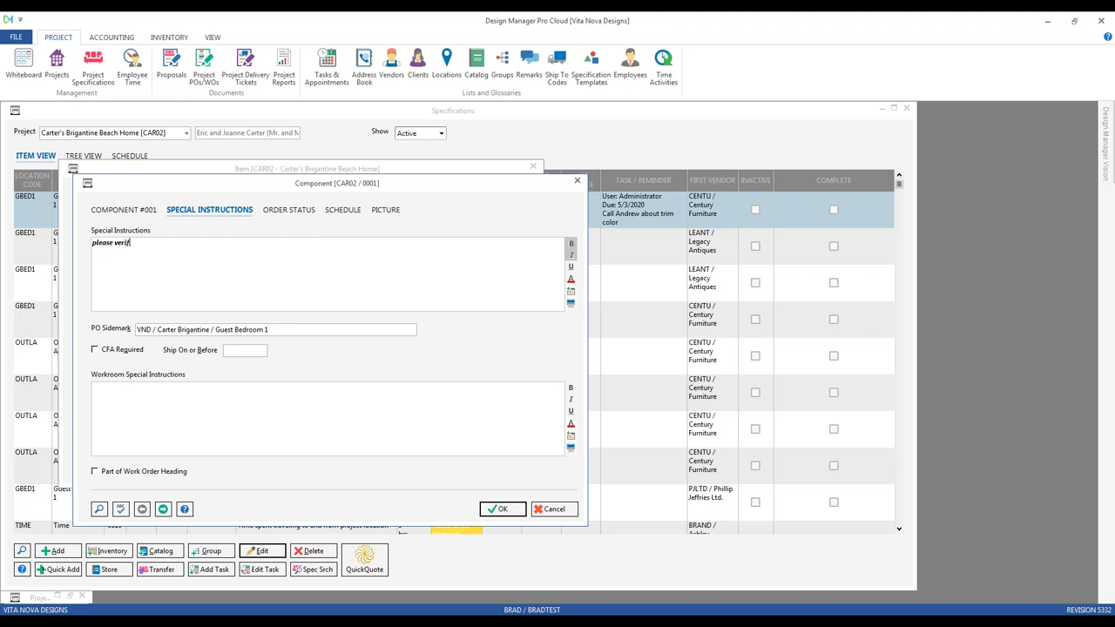
type("y shipping dimensions and expected ship date!")
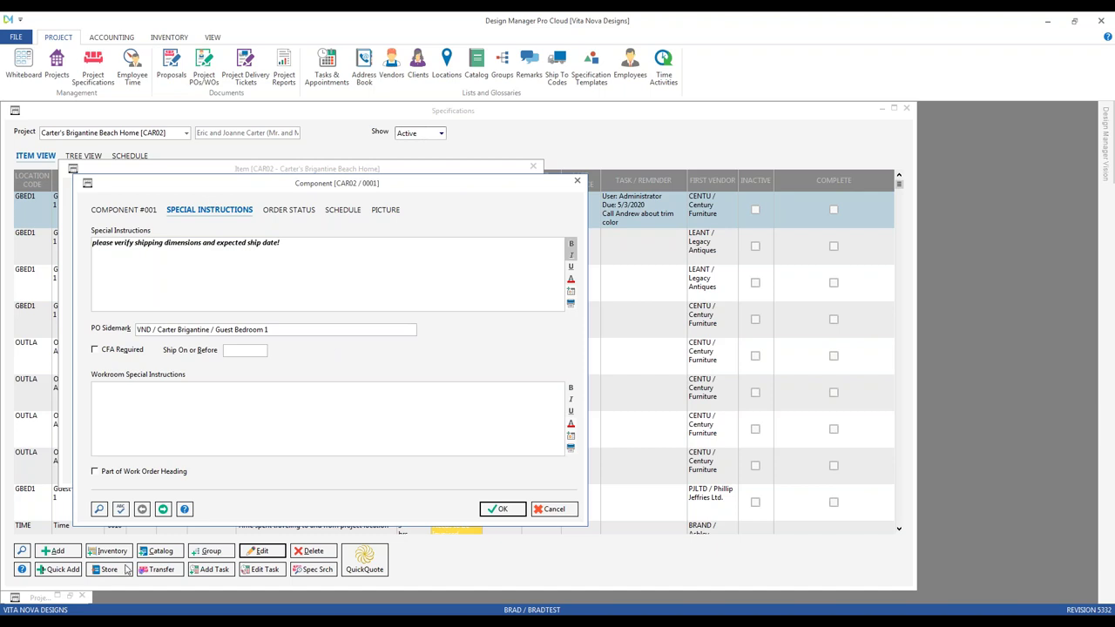
- Check the default PO Sidemark of project CAR02 and compare it with the sidemark on the component's special instructions
left_click(70, 597)
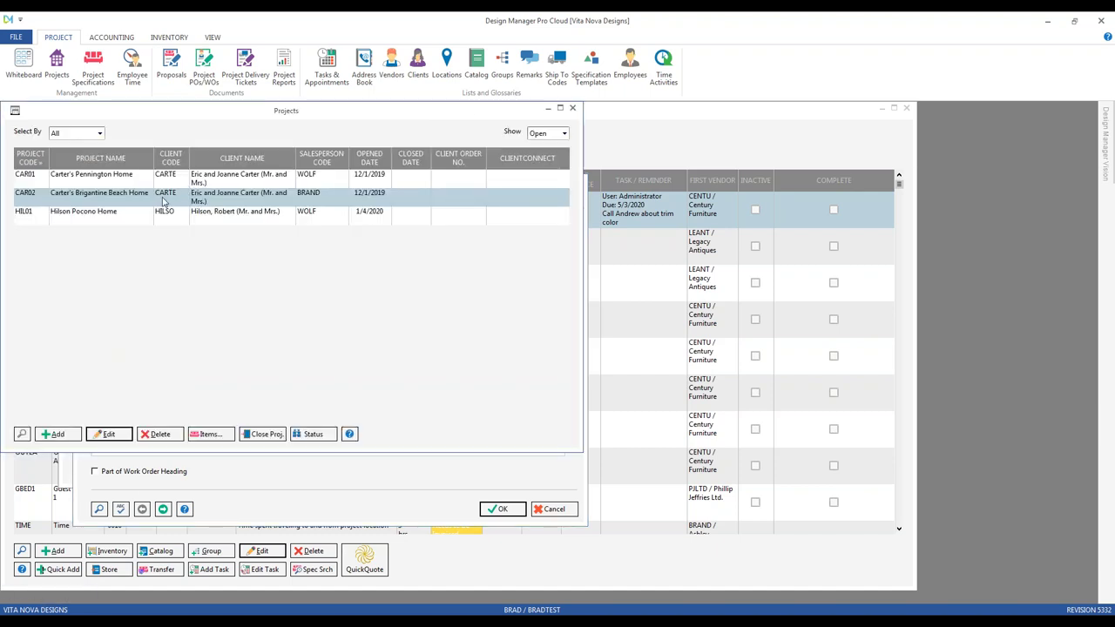
double_click(86, 202)
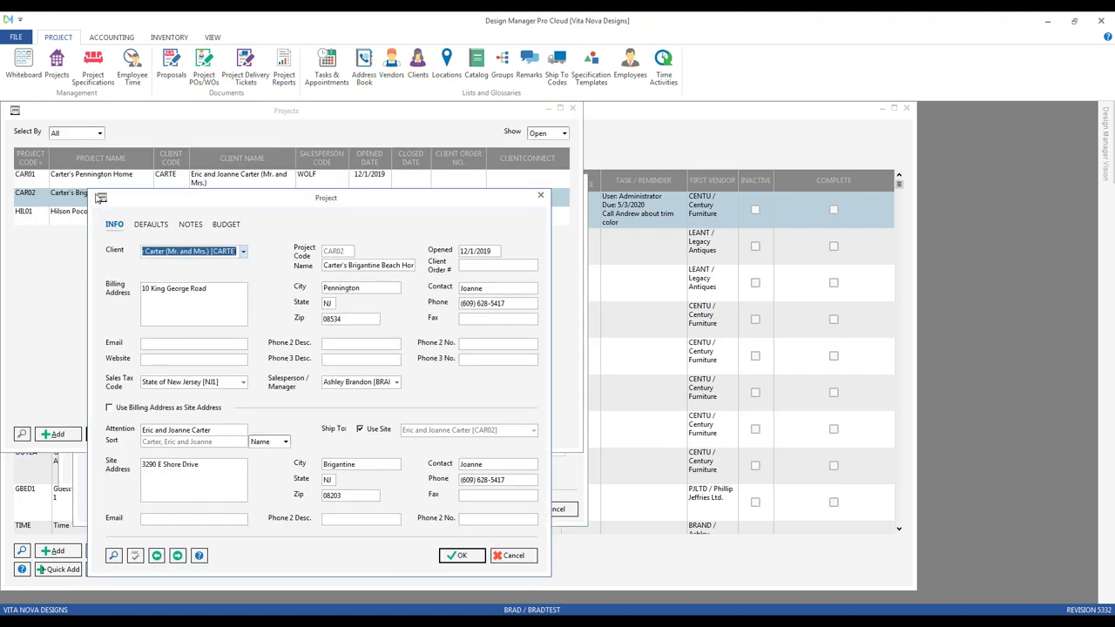
left_click(158, 226)
left_click_drag(162, 200, 114, 157)
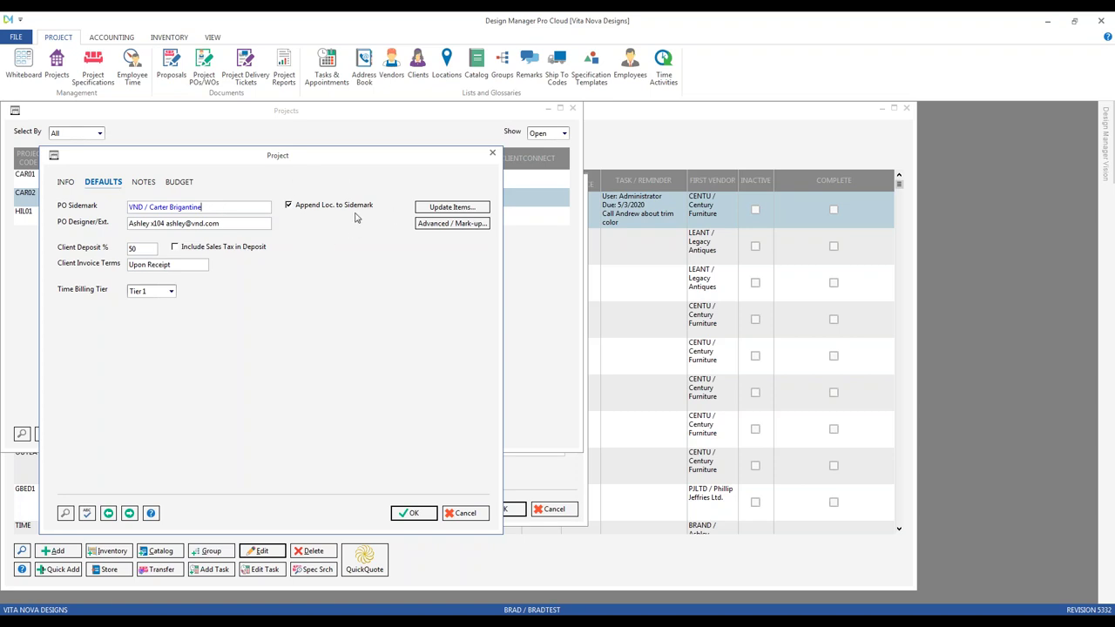
left_click(463, 514)
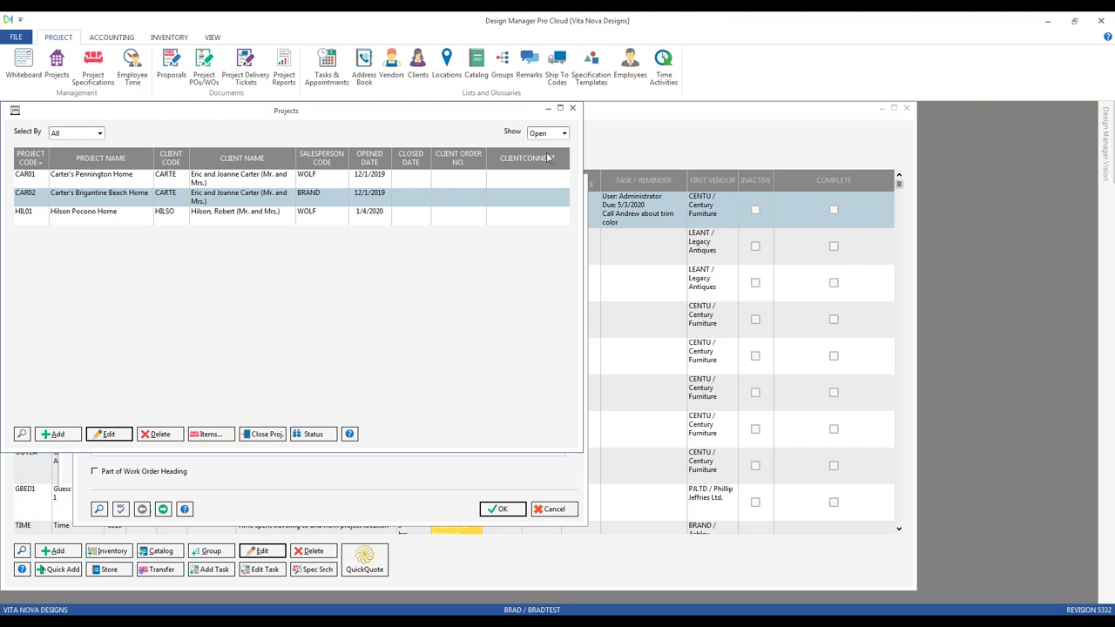
left_click(550, 110)
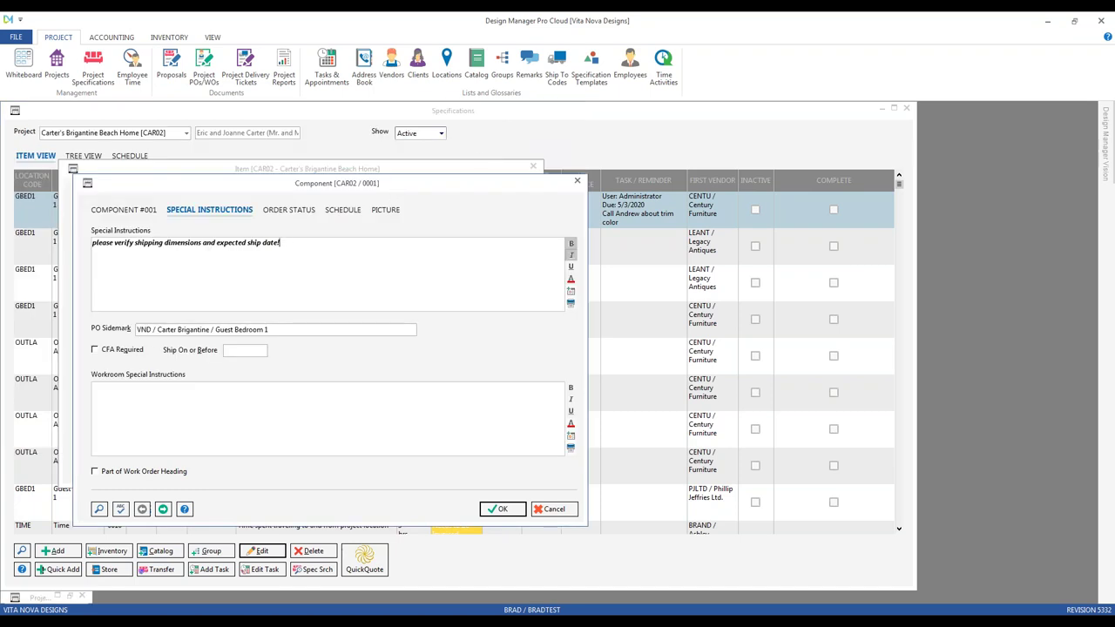
left_click_drag(211, 329, 133, 331)
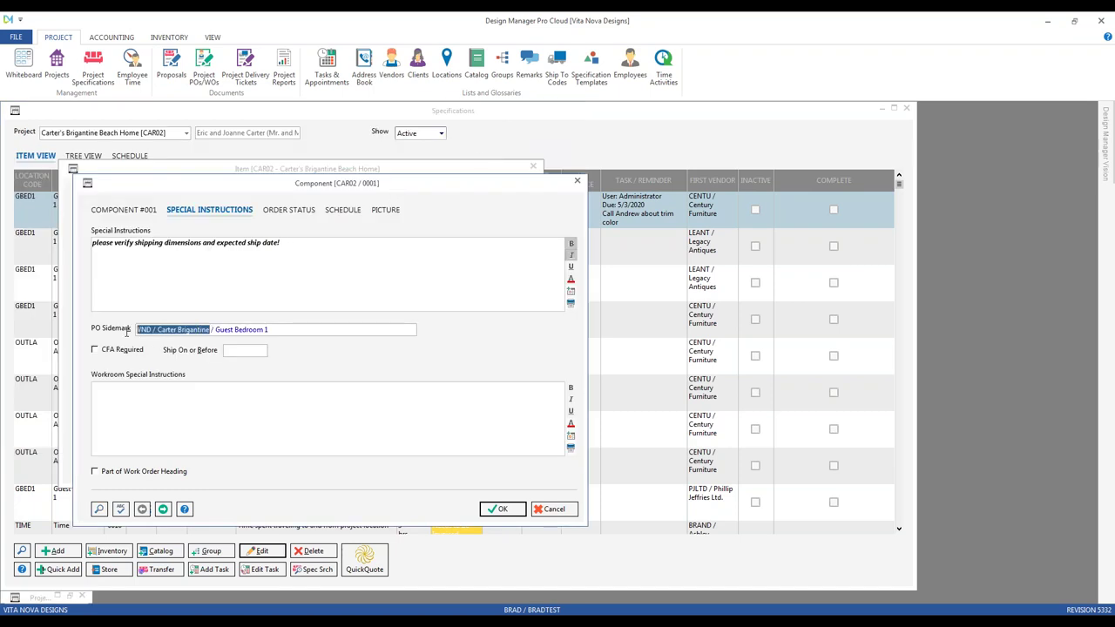
left_click_drag(253, 183, 308, 199)
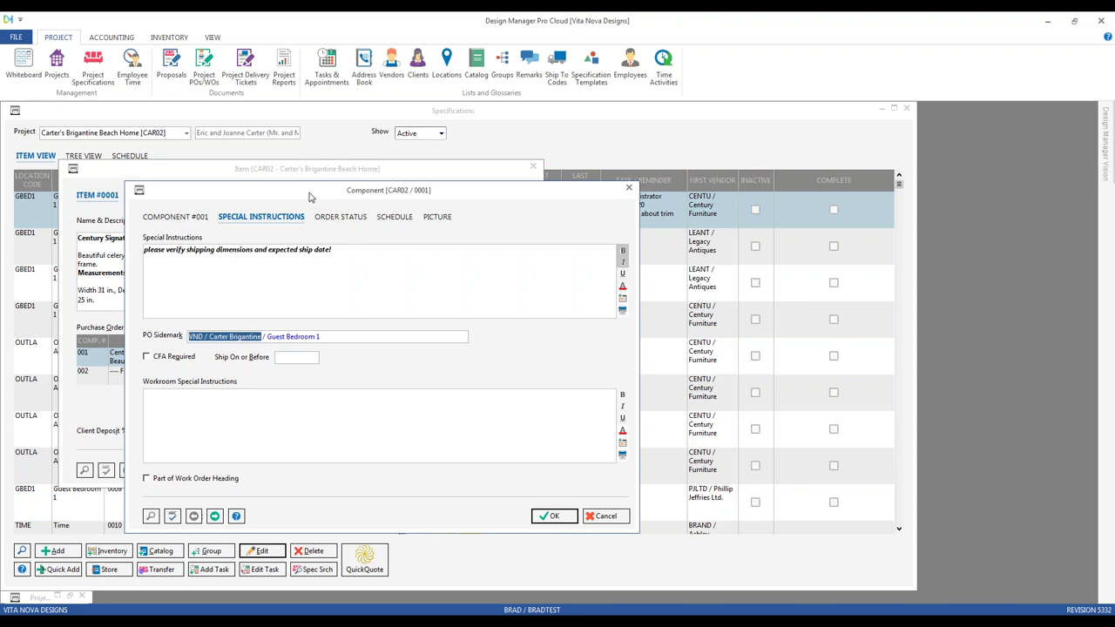
- Mark the component as CFA Required, set Ship On or Before to 2/17/2020, and save the component and its item
left_click(173, 358)
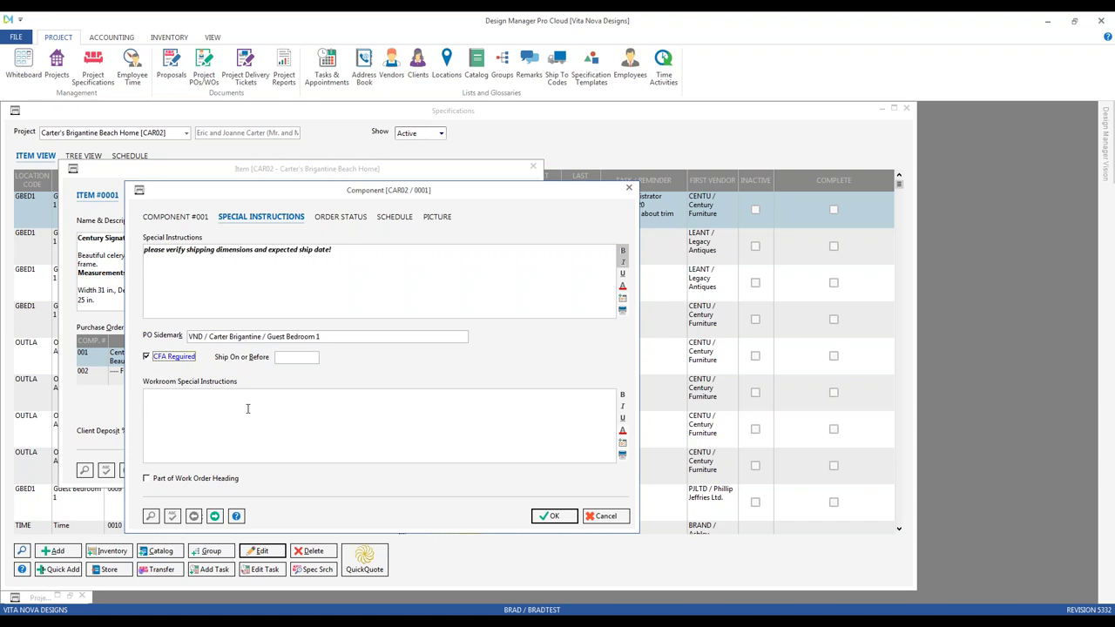
left_click(297, 356)
key("F4")
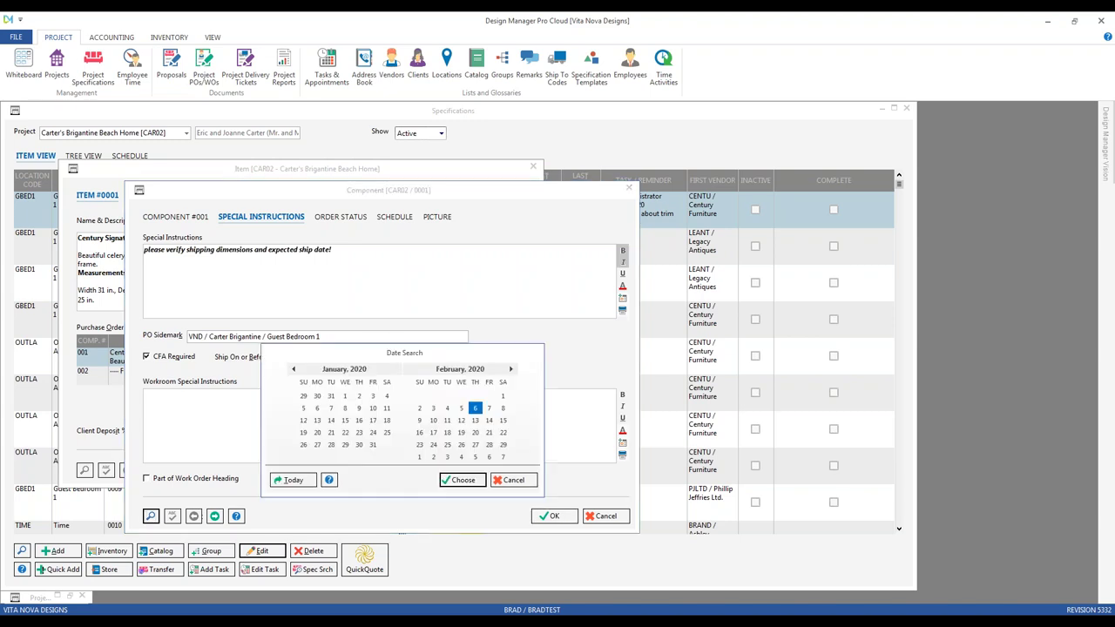
left_click(433, 432)
left_click(464, 480)
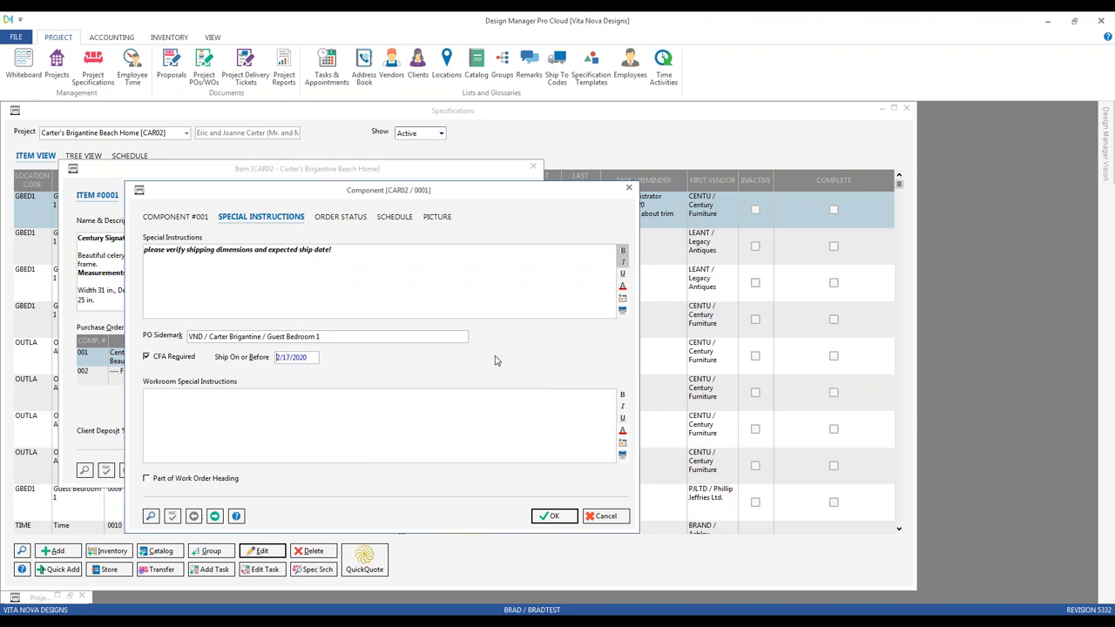
left_click(553, 516)
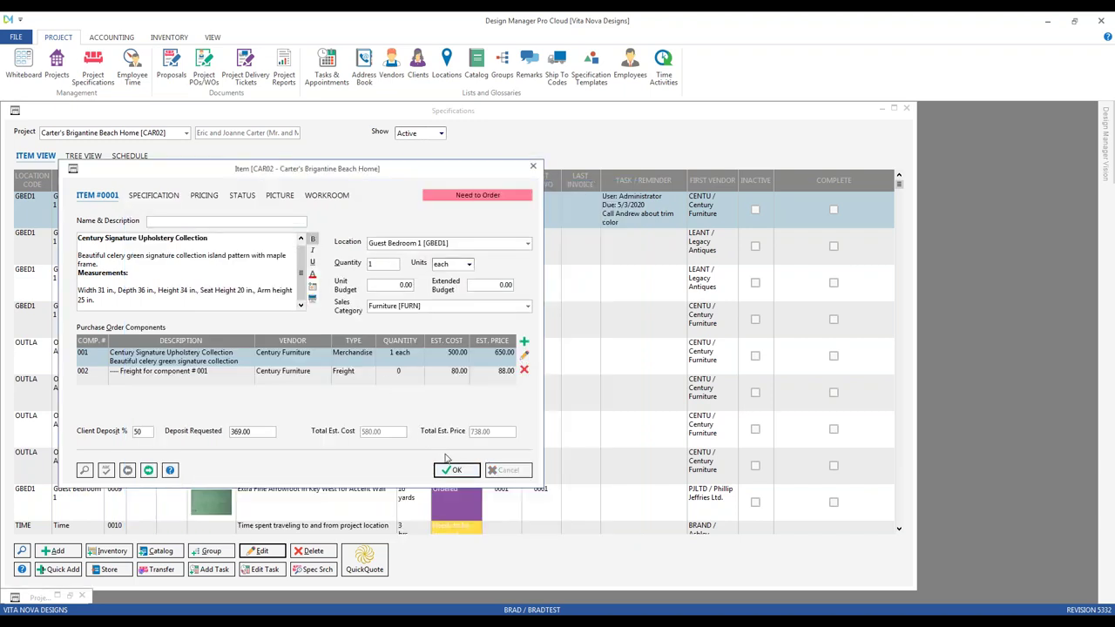
left_click(456, 470)
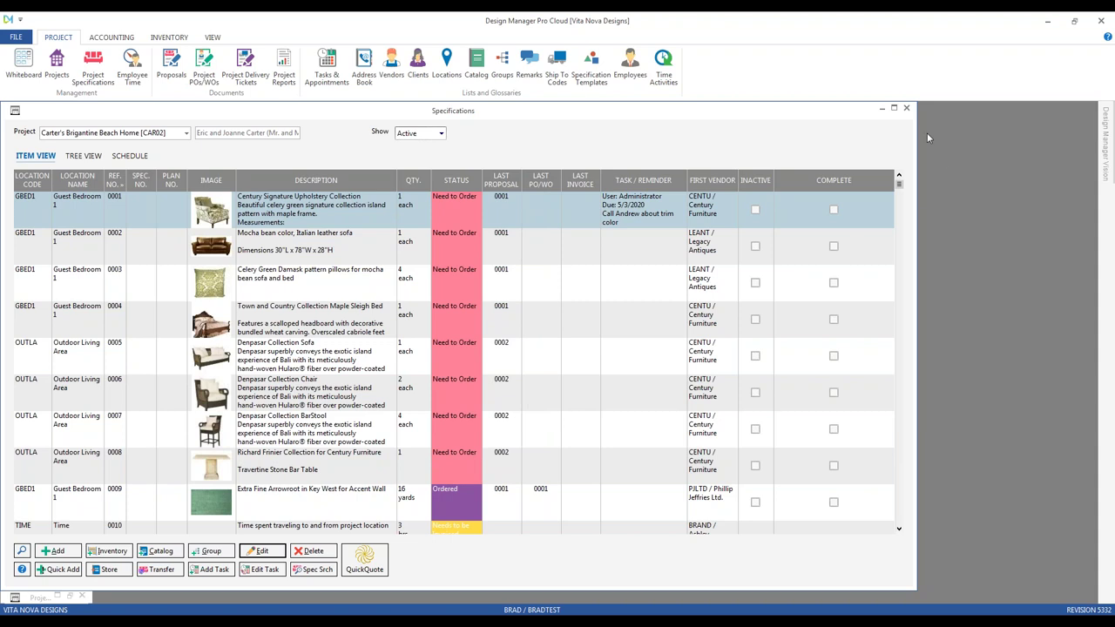
- Close the Specifications window and list the purchase and work orders for project CAR01
left_click(907, 110)
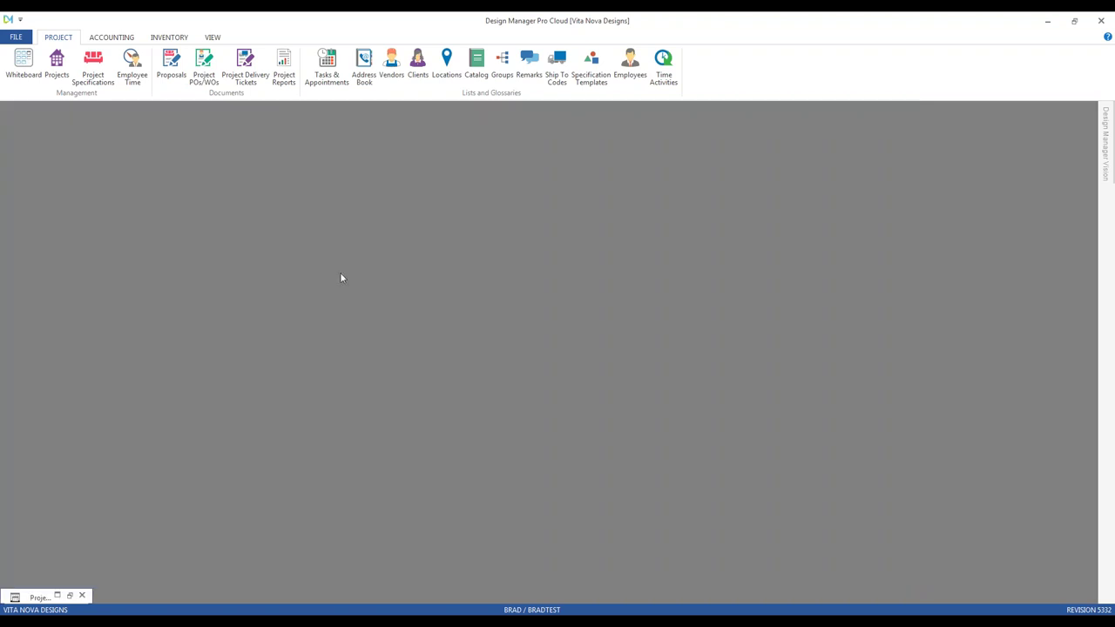
left_click(211, 69)
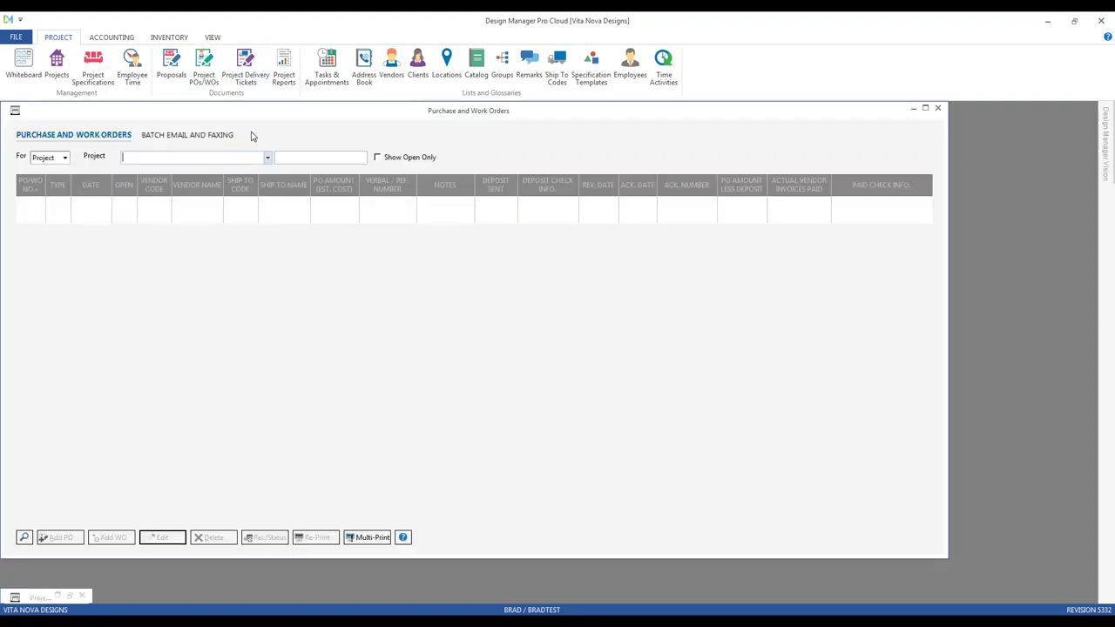
left_click_drag(244, 116, 268, 133)
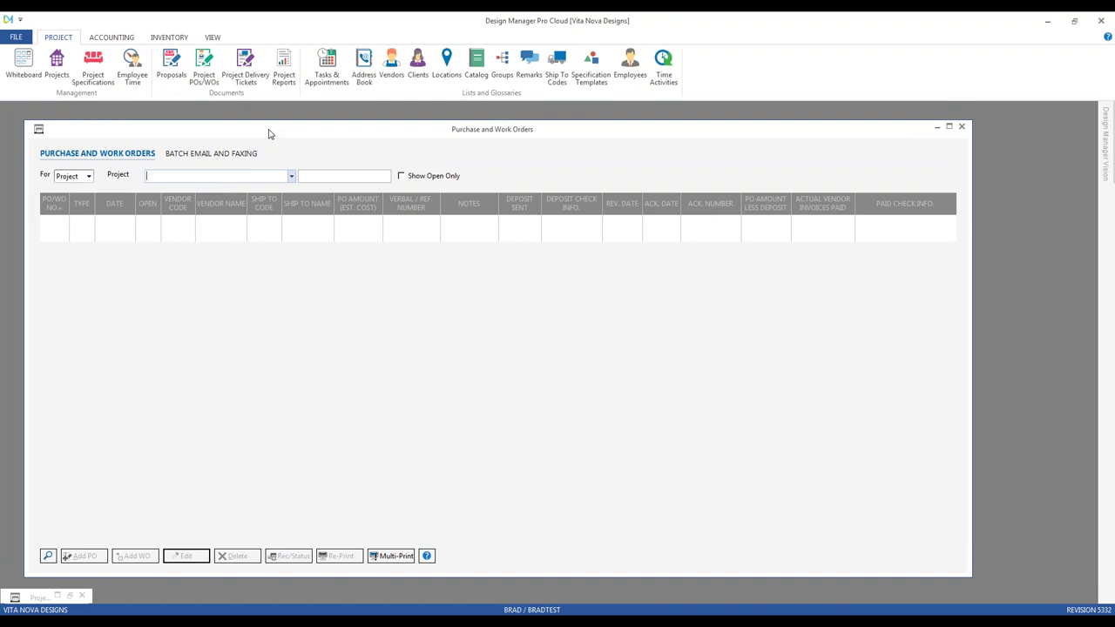
type("c")
key("Down")
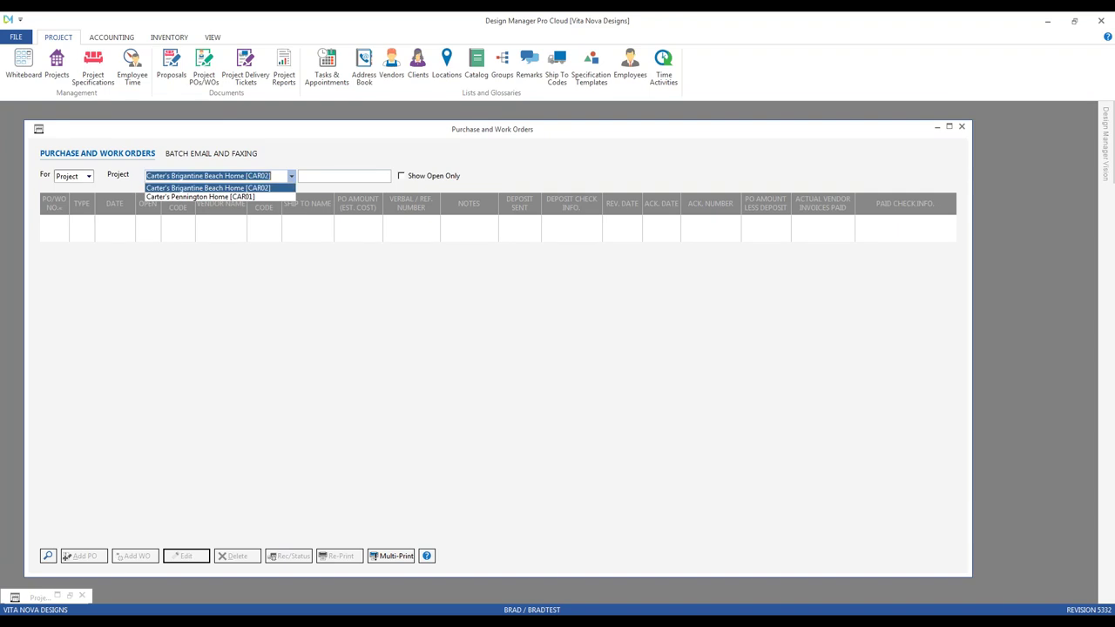
key("Down")
key("Return")
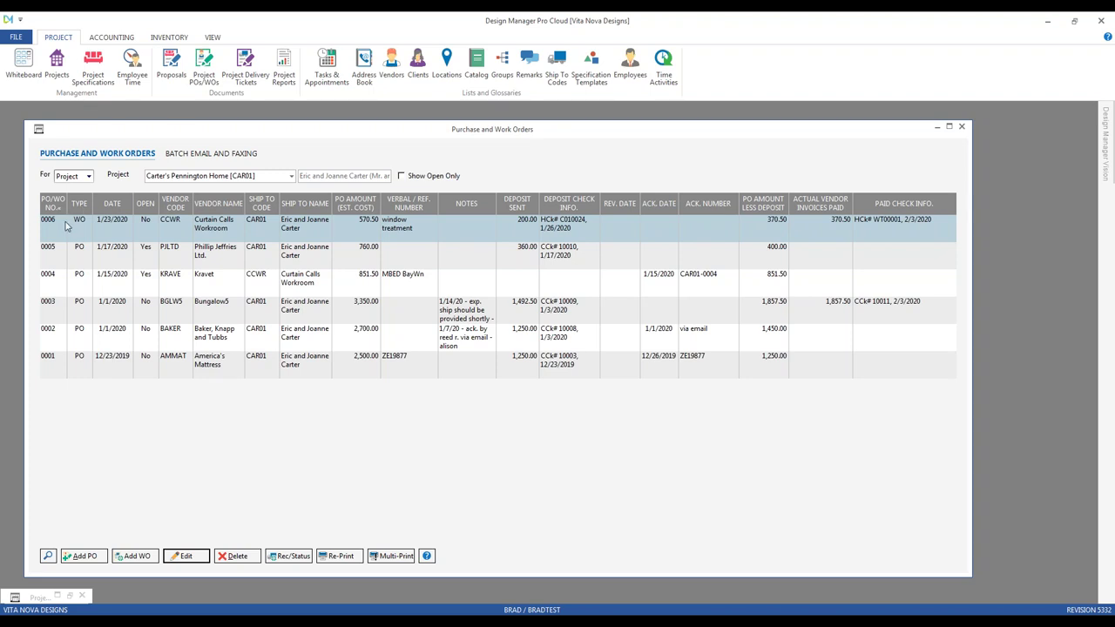
- Sort the order list by number, date and vendor code, and return it to descending PO/WO number order
left_click(60, 205)
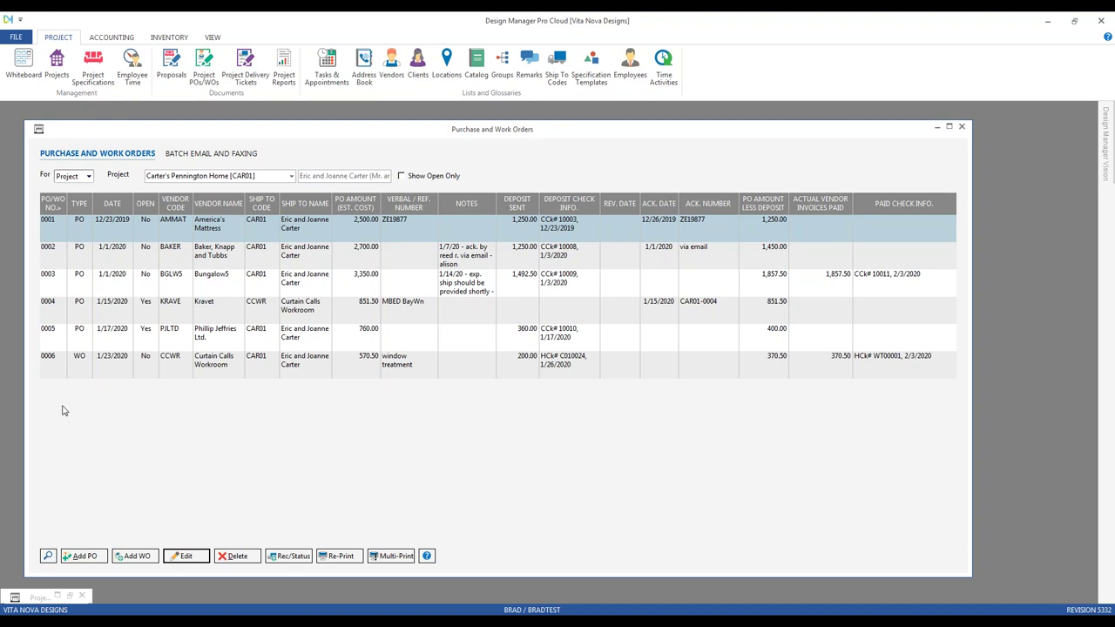
left_click(113, 206)
left_click(120, 209)
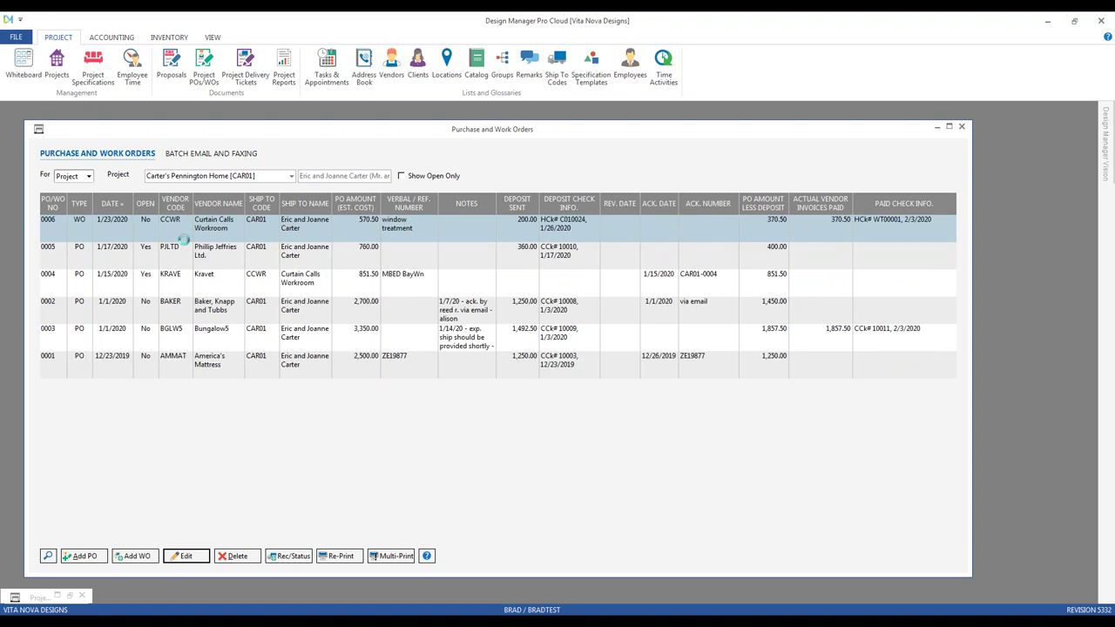
left_click(202, 203)
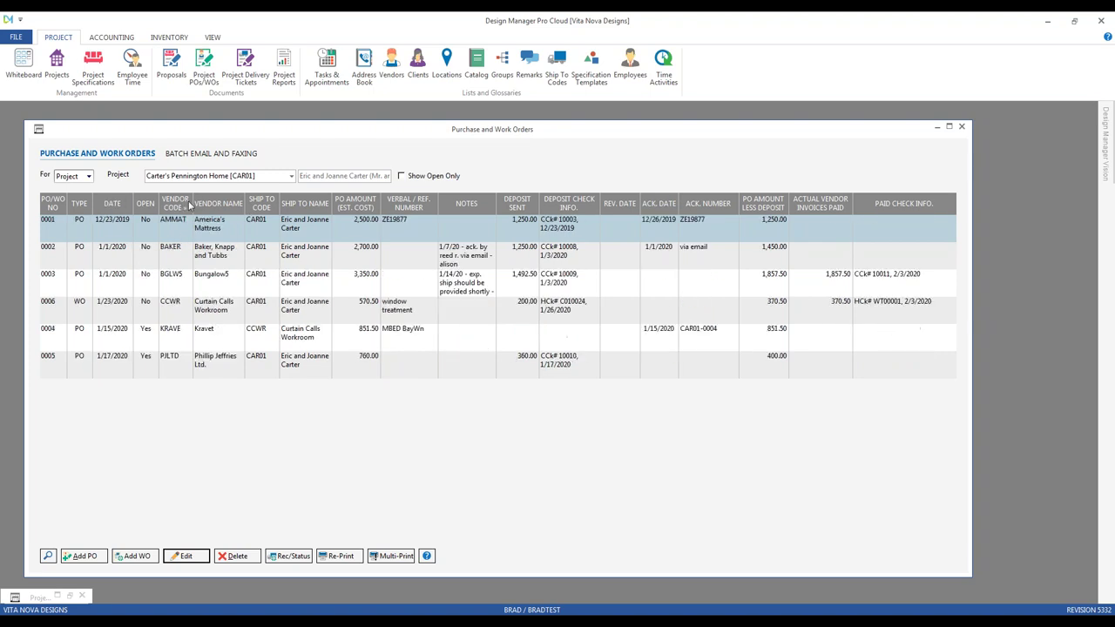
left_click(57, 207)
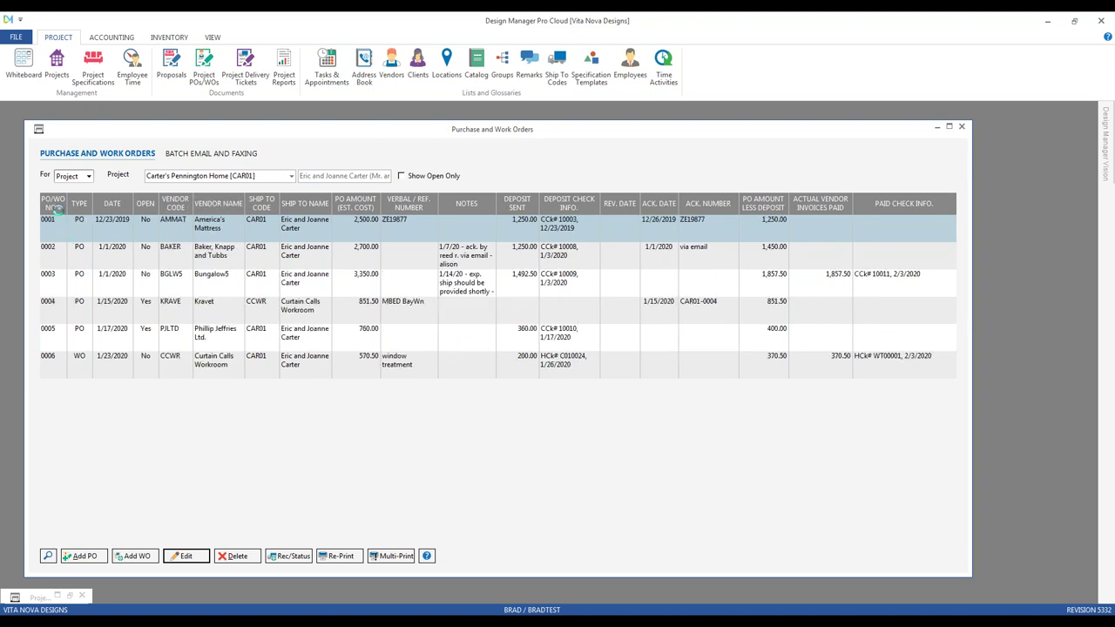
left_click(58, 207)
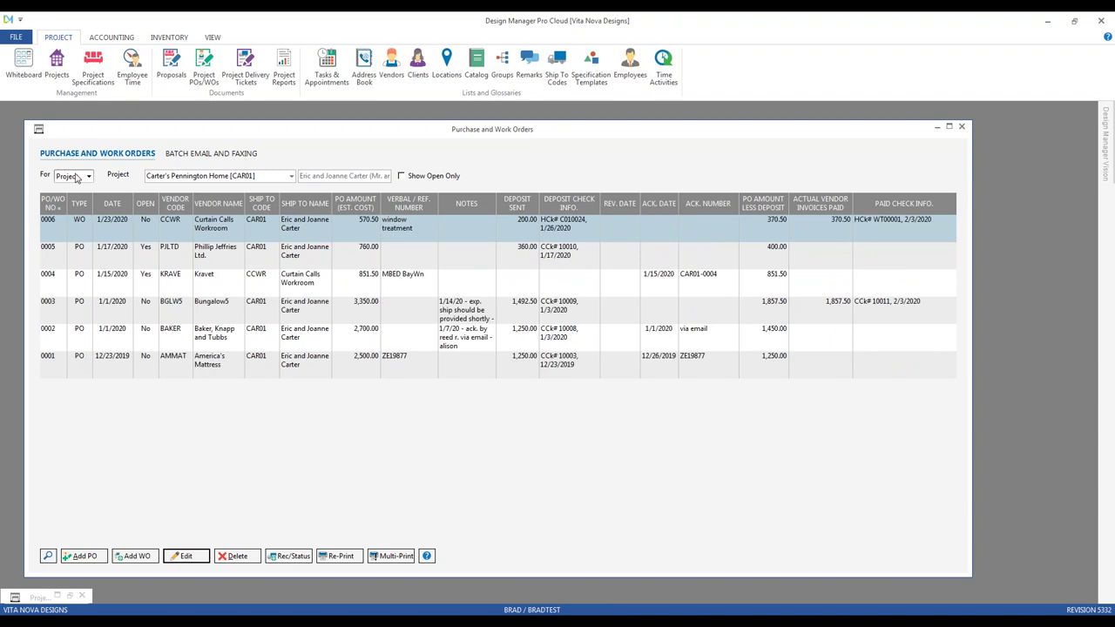
left_click(78, 258)
left_click(79, 280)
left_click(82, 237)
left_click(367, 233)
- Switch the order list to project CAR02 and start a new purchase order
left_click(266, 178)
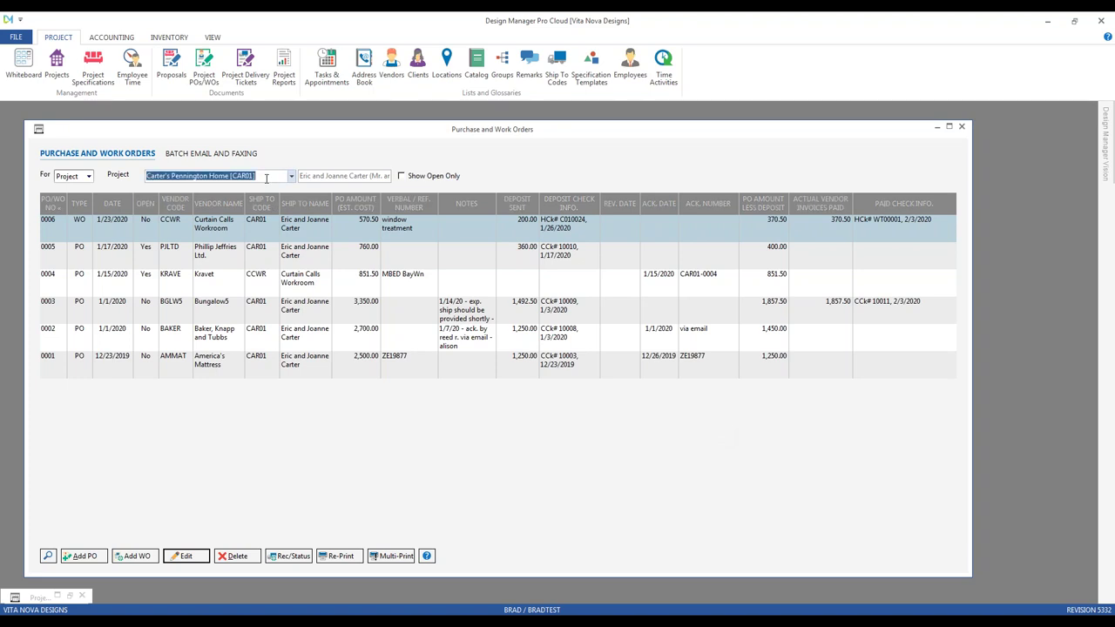
type("c")
key("Down")
key("Return")
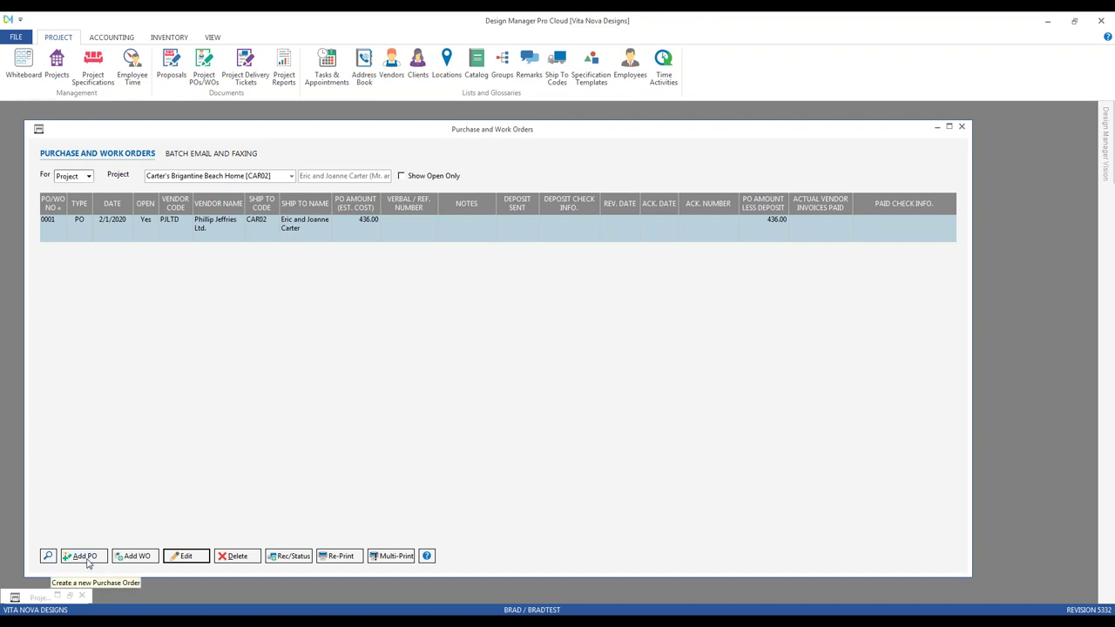
left_click(85, 556)
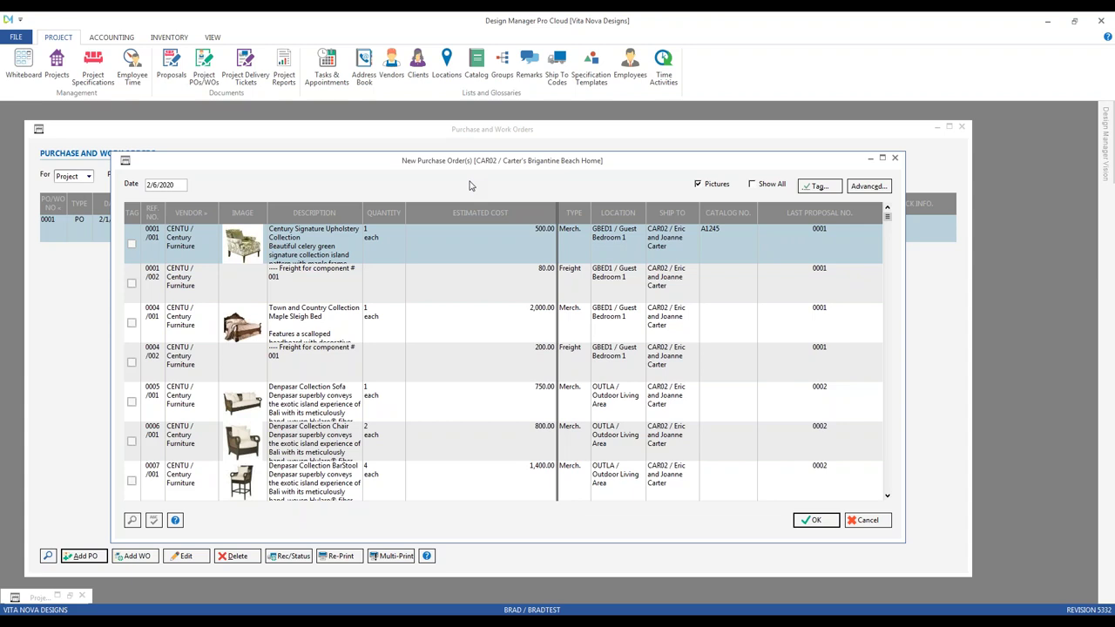
- Show all of the project's components in the new purchase order and review which ones are already on a PO/WO
left_click(765, 186)
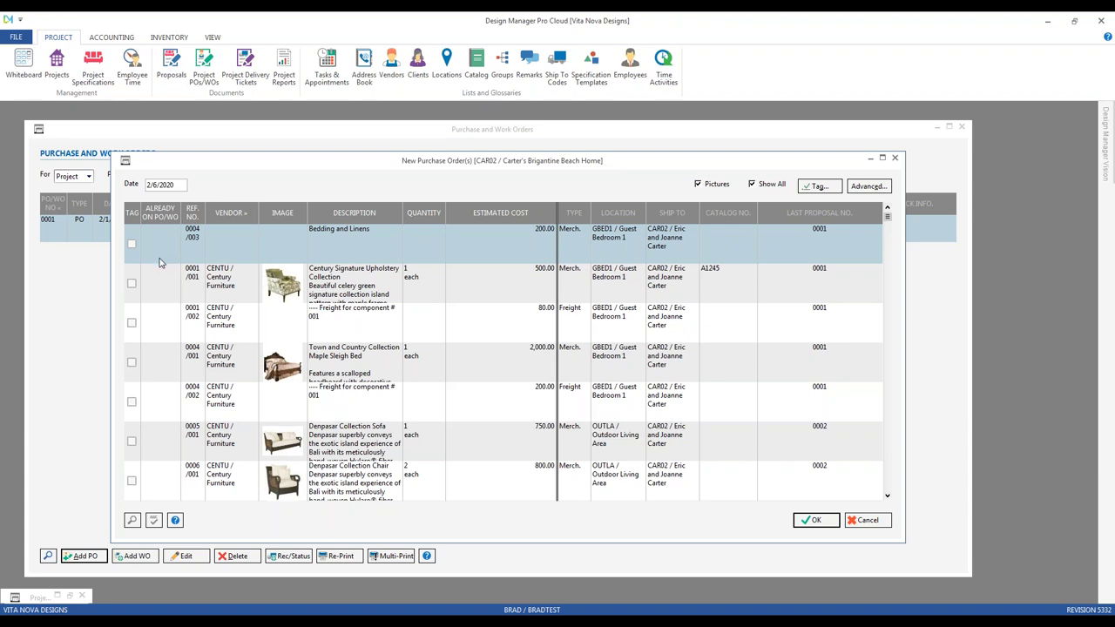
scroll(159, 261, "down", 5)
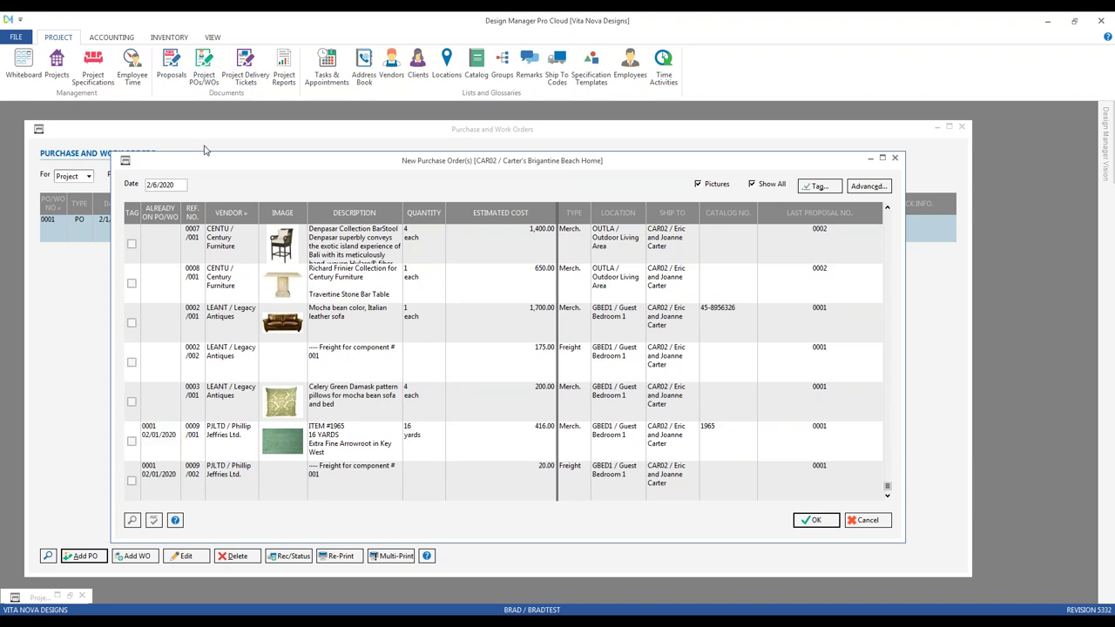
left_click_drag(195, 168, 229, 262)
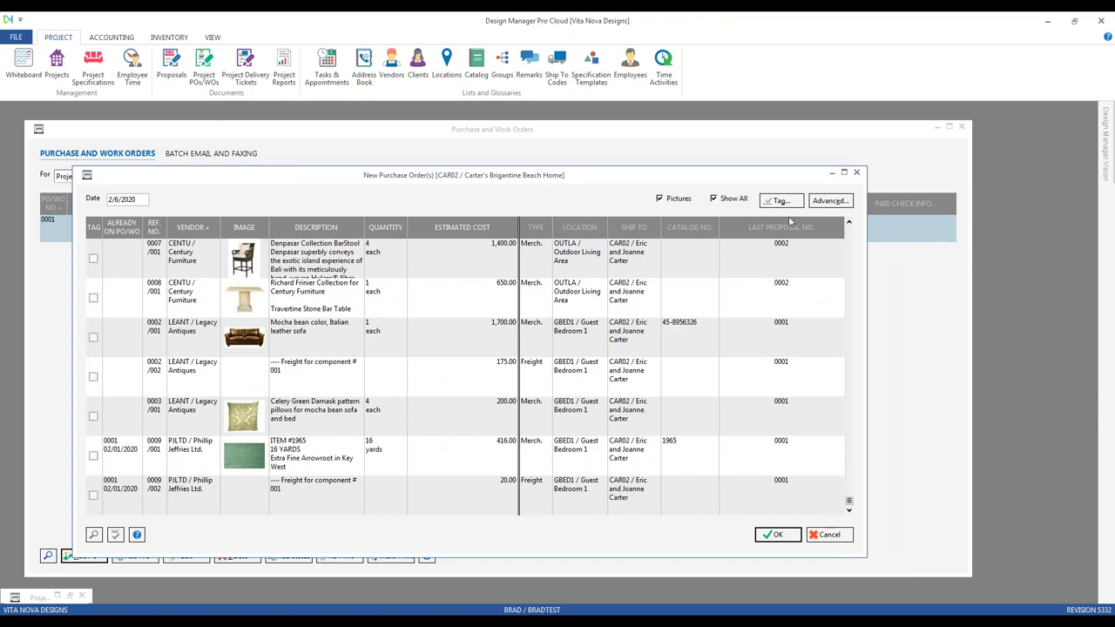
left_click(849, 245)
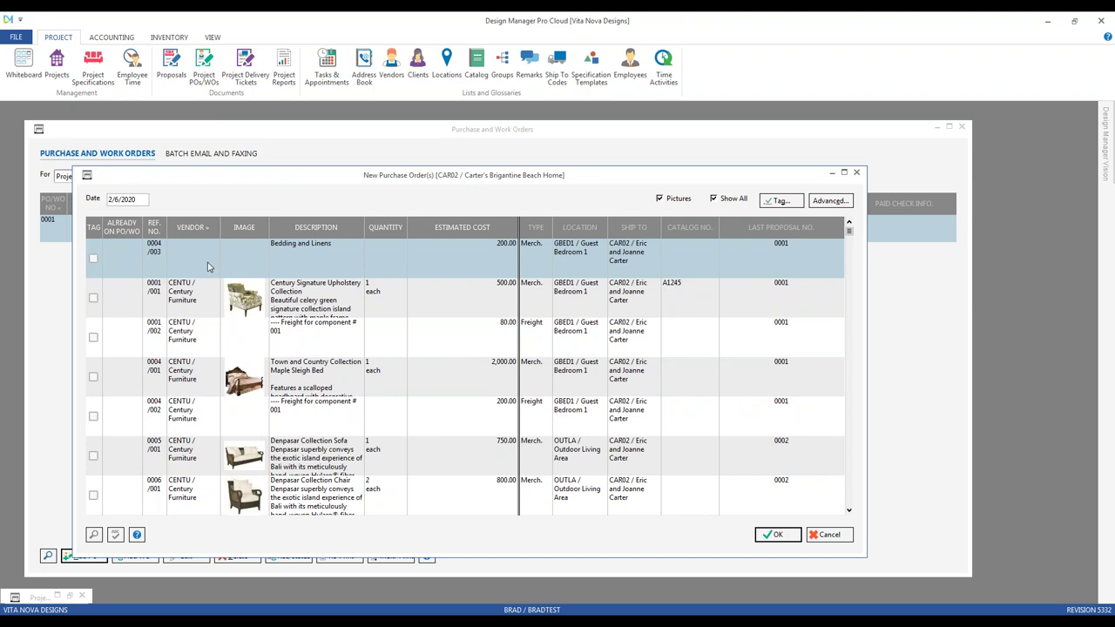
- Try to tag the Bedding and Linens component 0004/003 for ordering, and turn off the showing of all components
left_click(94, 258)
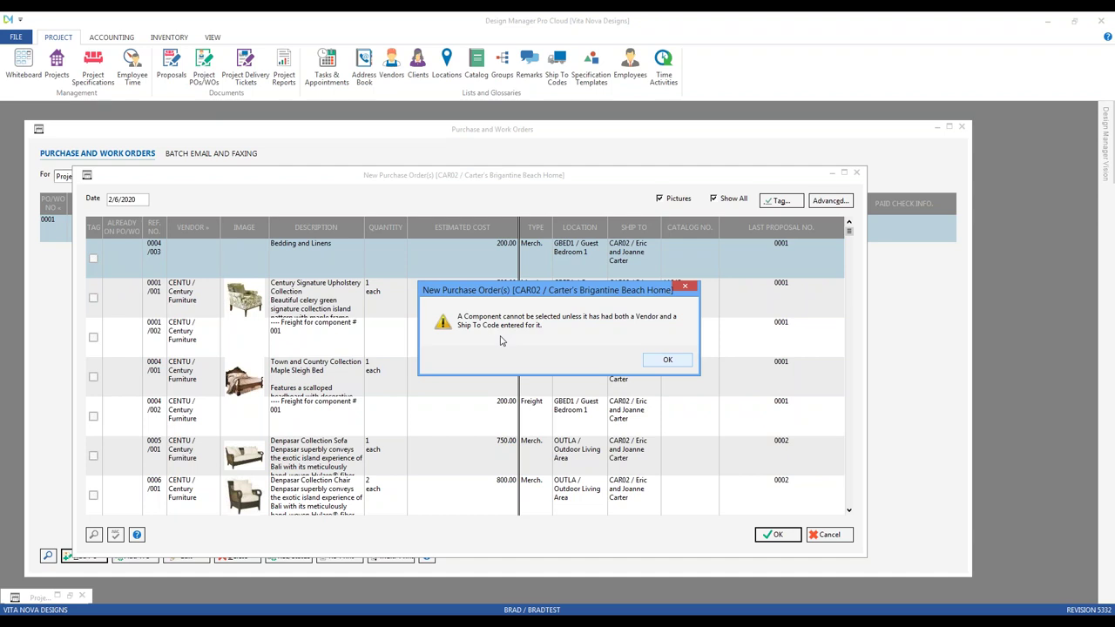
left_click(667, 361)
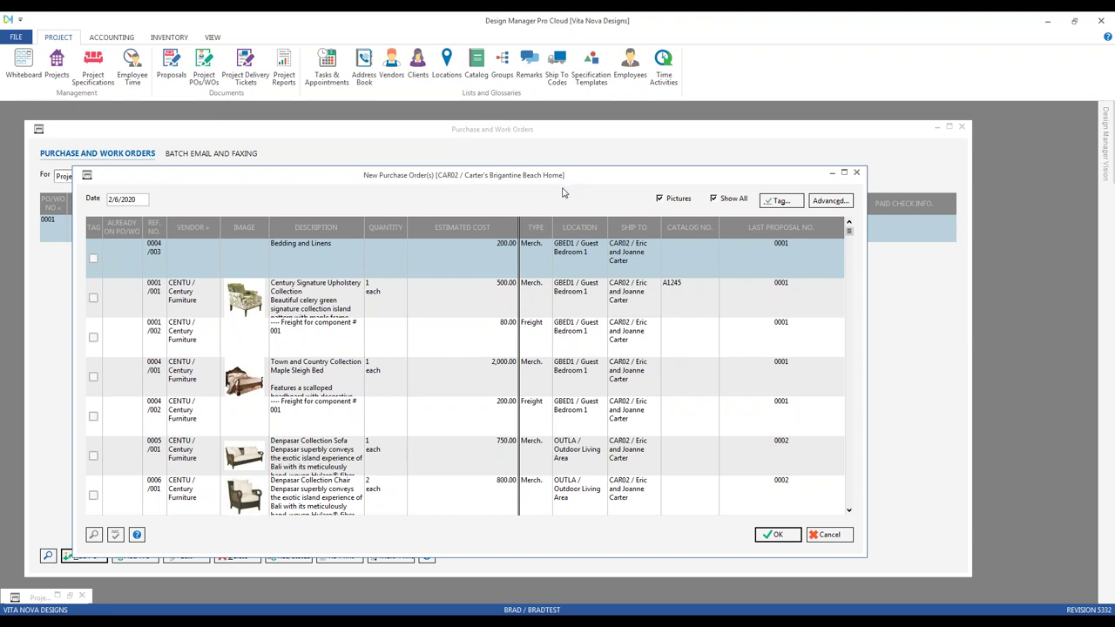
left_click(737, 200)
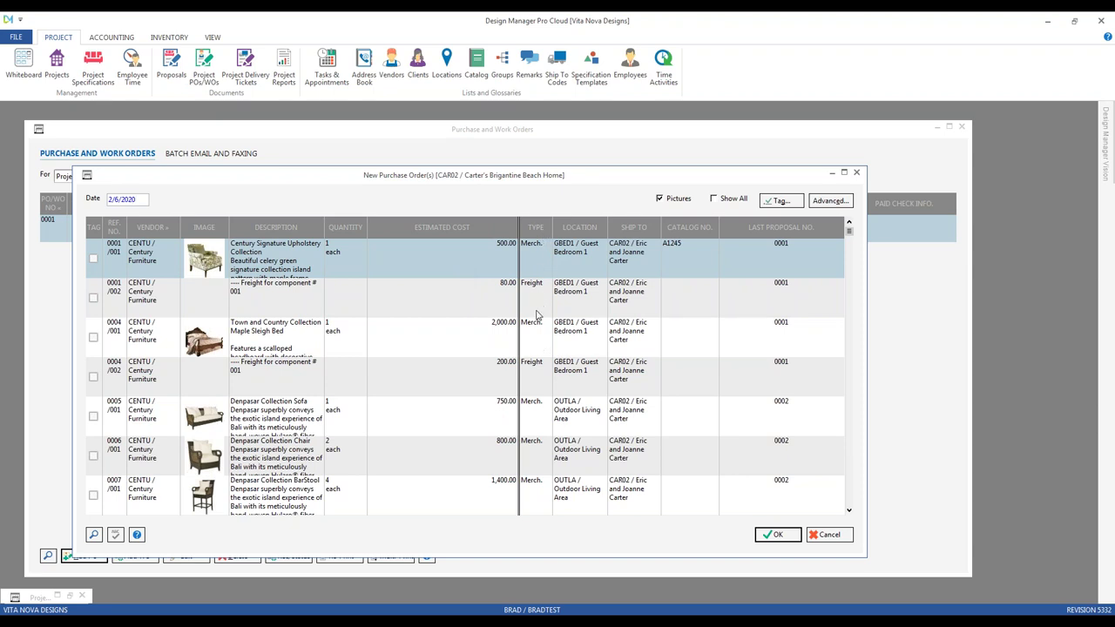
- Sort the new purchase order's component list by reference number, and in descending order by vendor
left_click(535, 275)
left_click(684, 247)
type("A1245")
left_click(115, 229)
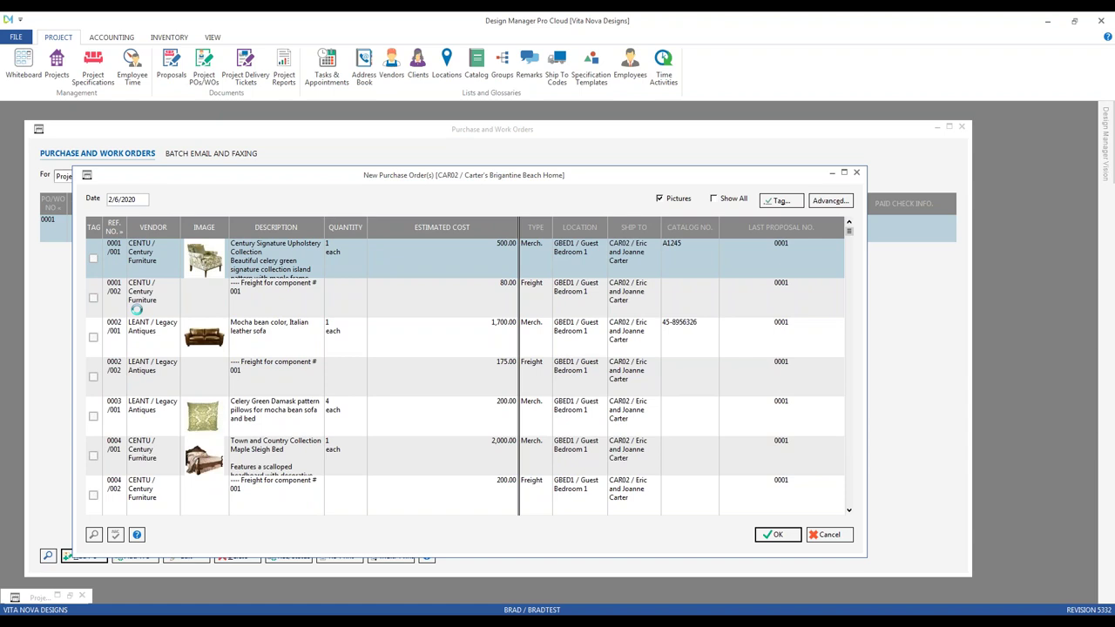
left_click(120, 233)
left_click(115, 230)
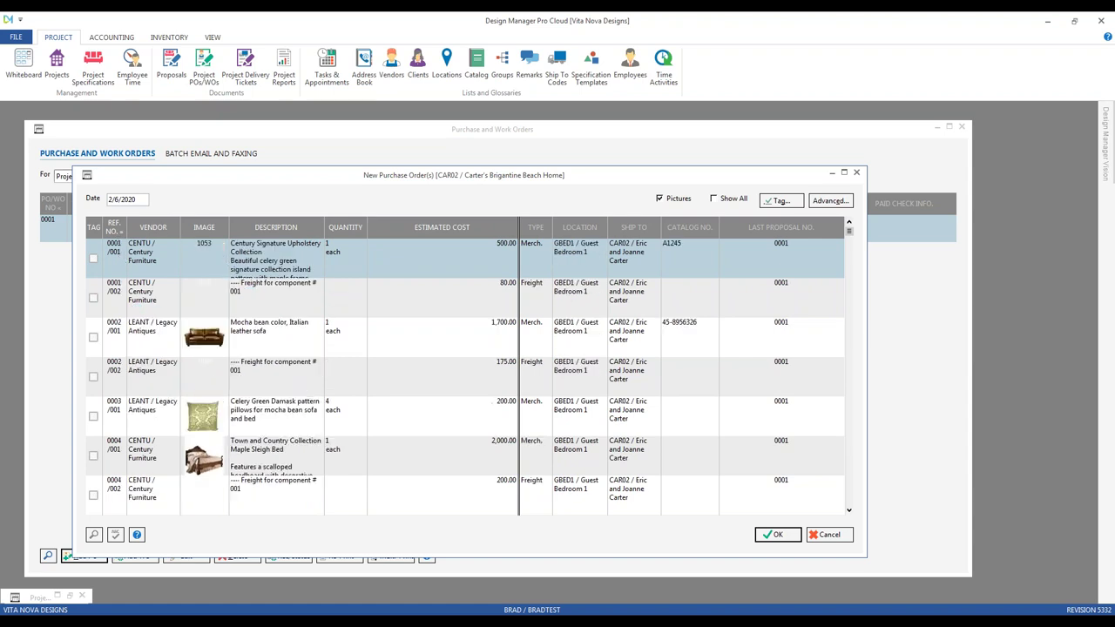
left_click(153, 228)
left_click(153, 227)
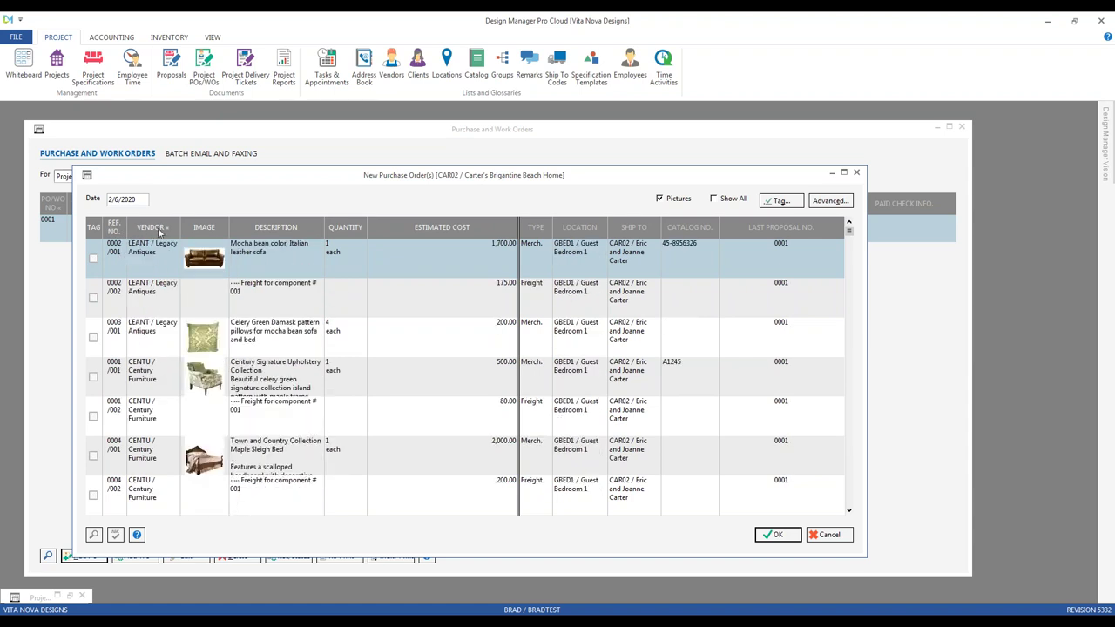
- Sort the component list by location, look through it, and return it to reference number order
left_click(580, 227)
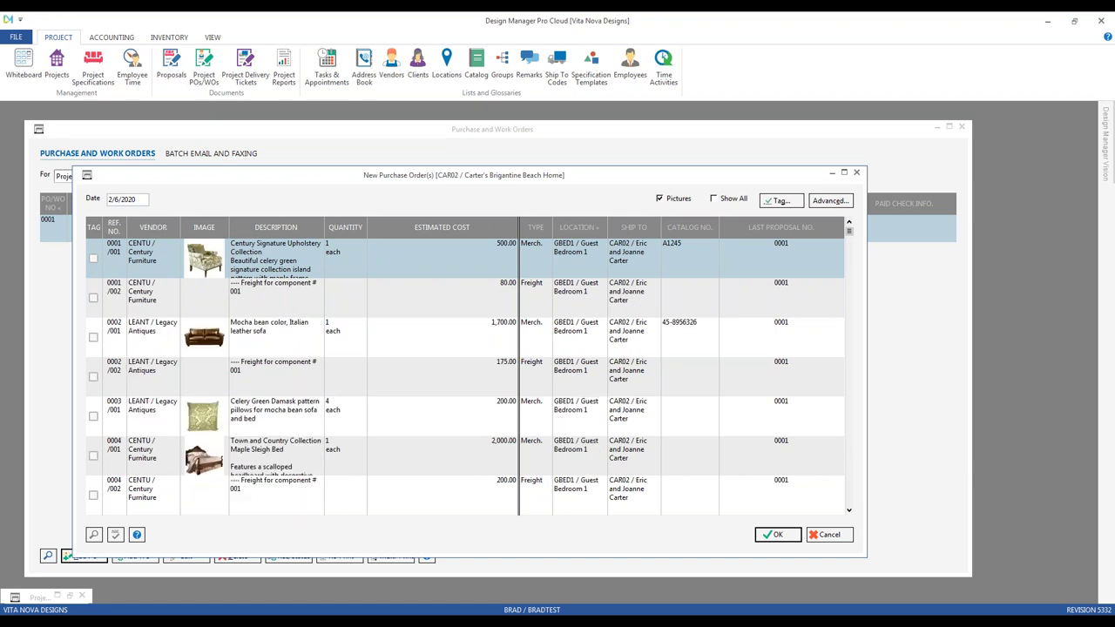
key("ctrl+End")
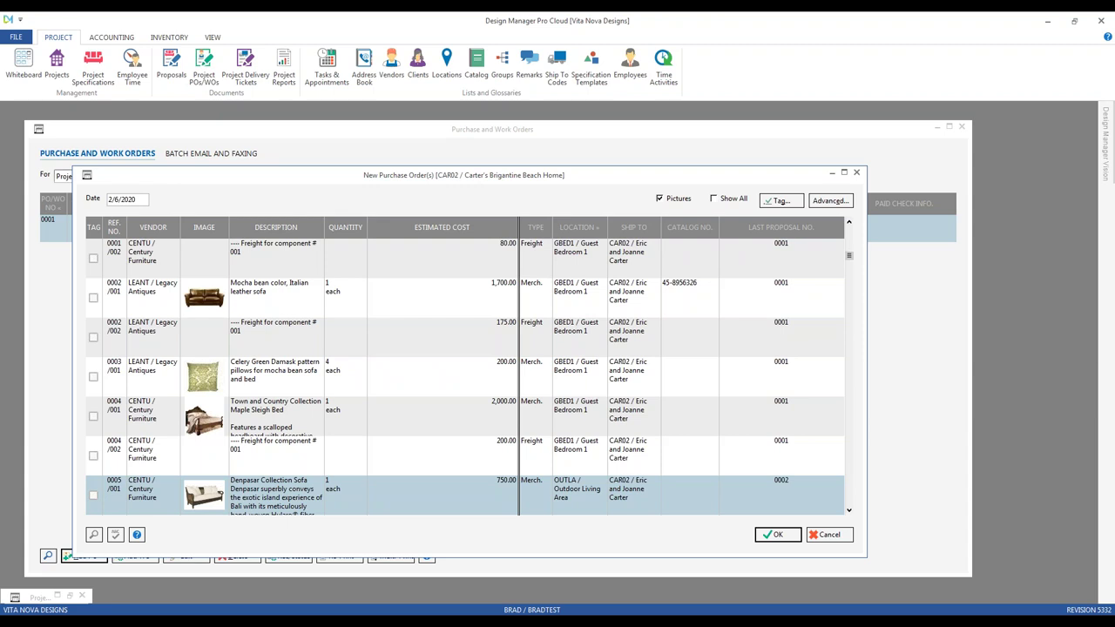
left_click(114, 228)
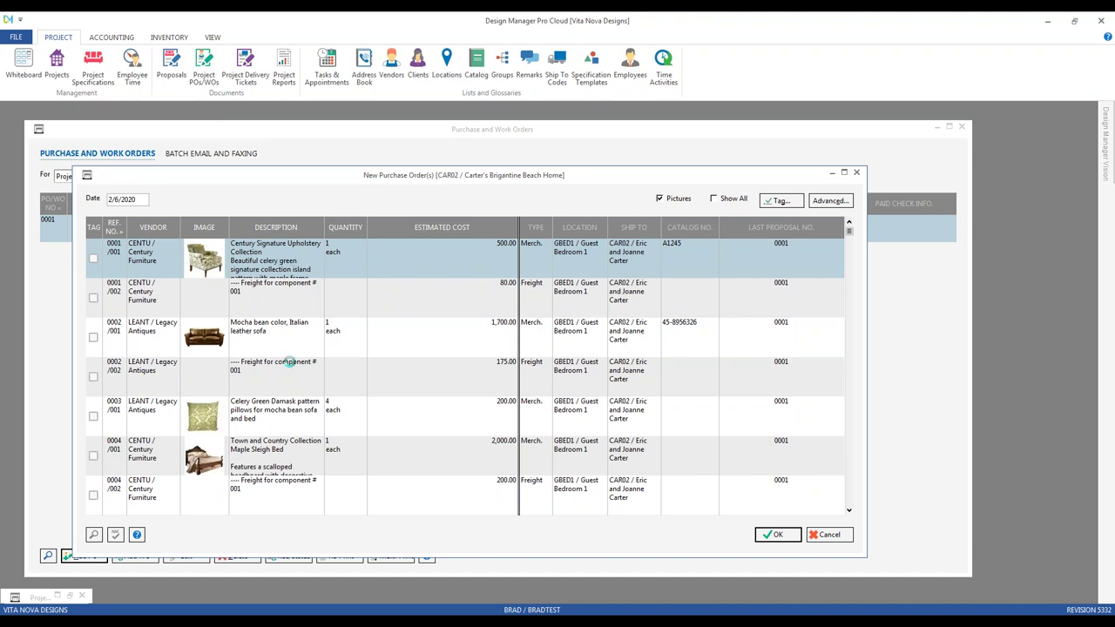
- In the Century Signature Upholstery component 0001/001, lock in the sell price and set the unit cost to 550
left_click_drag(192, 122, 304, 251)
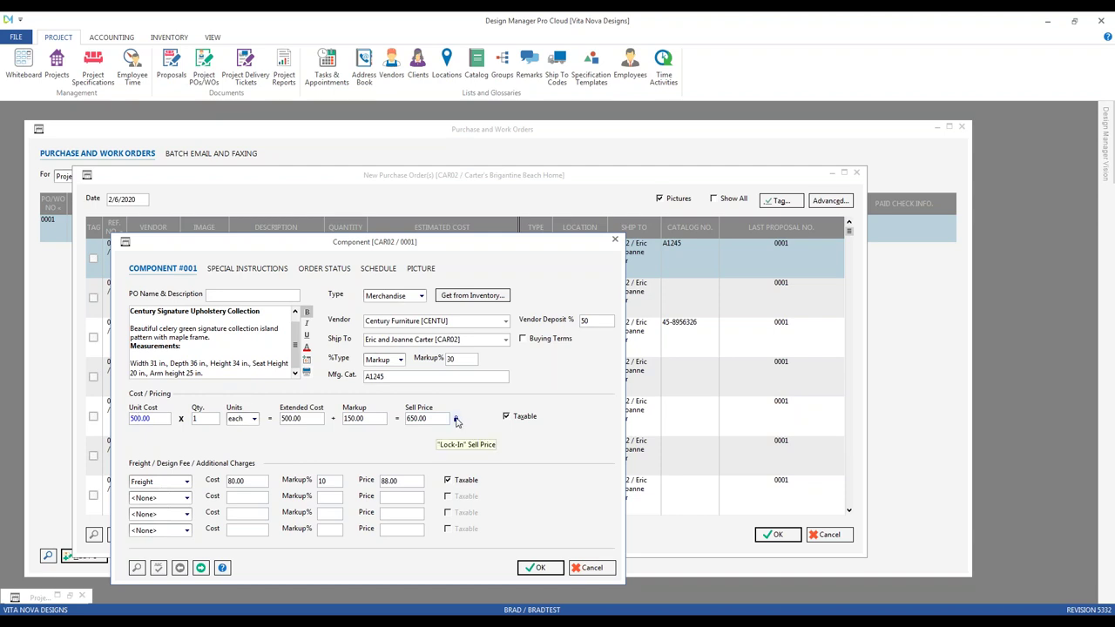
left_click(455, 420)
left_click(161, 418)
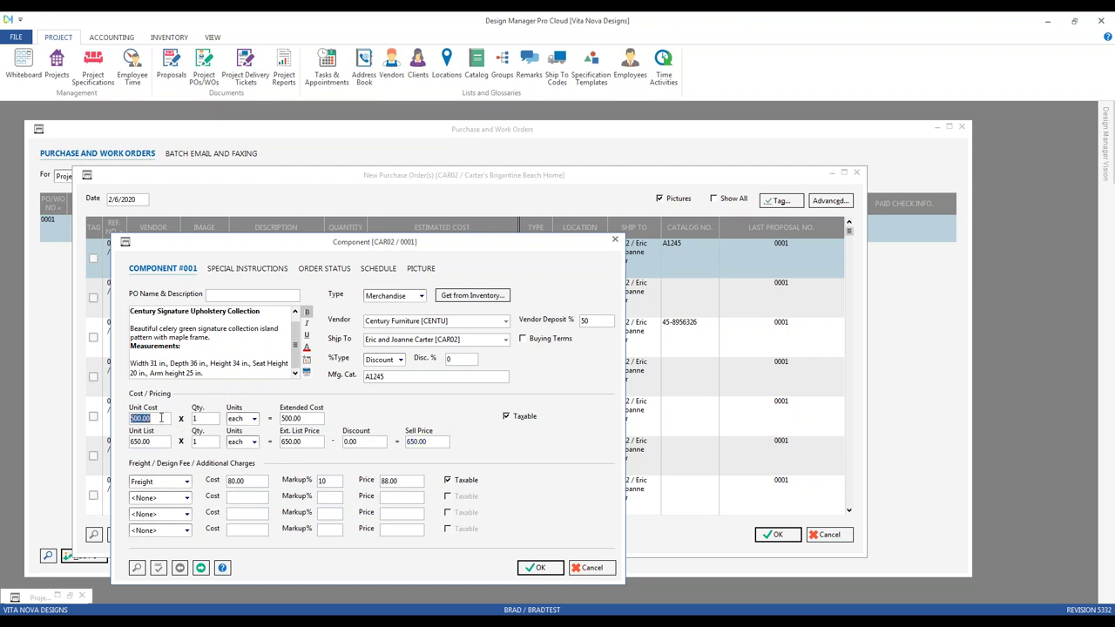
type("550")
key("Tab")
left_click(538, 567)
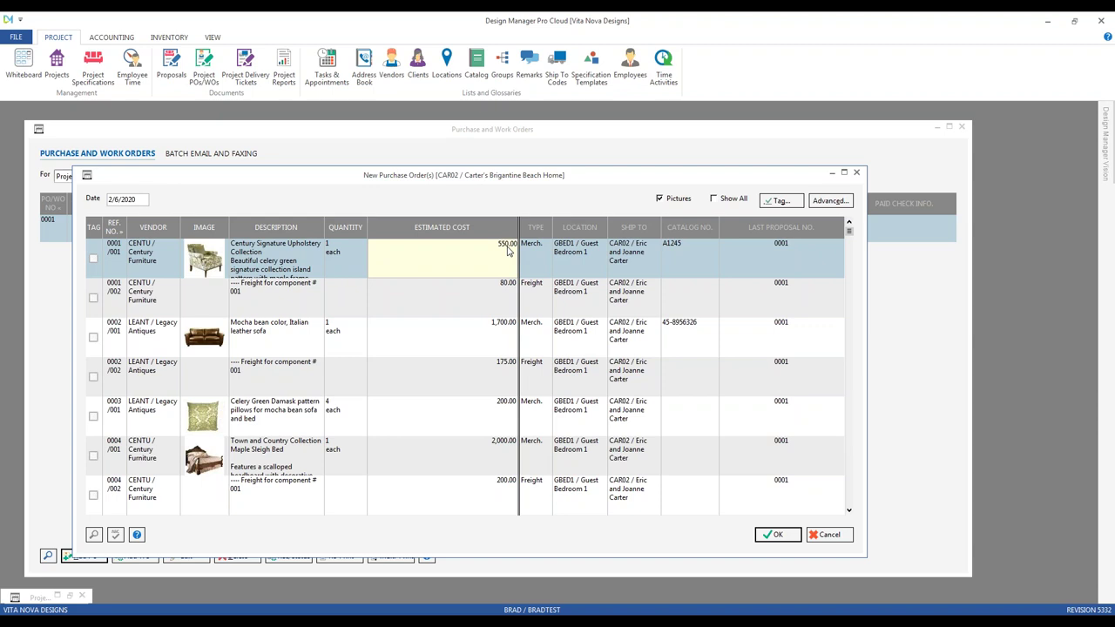
- Examine the PO/WO advanced options of the project and of the company, and leave both without saving changes
left_click(841, 202)
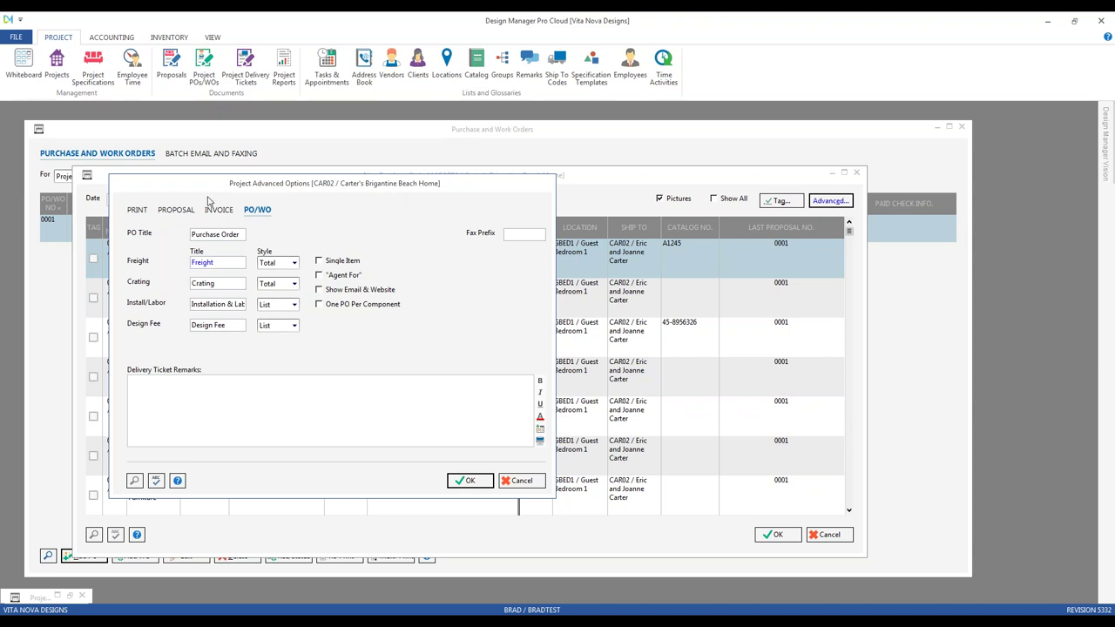
left_click(16, 38)
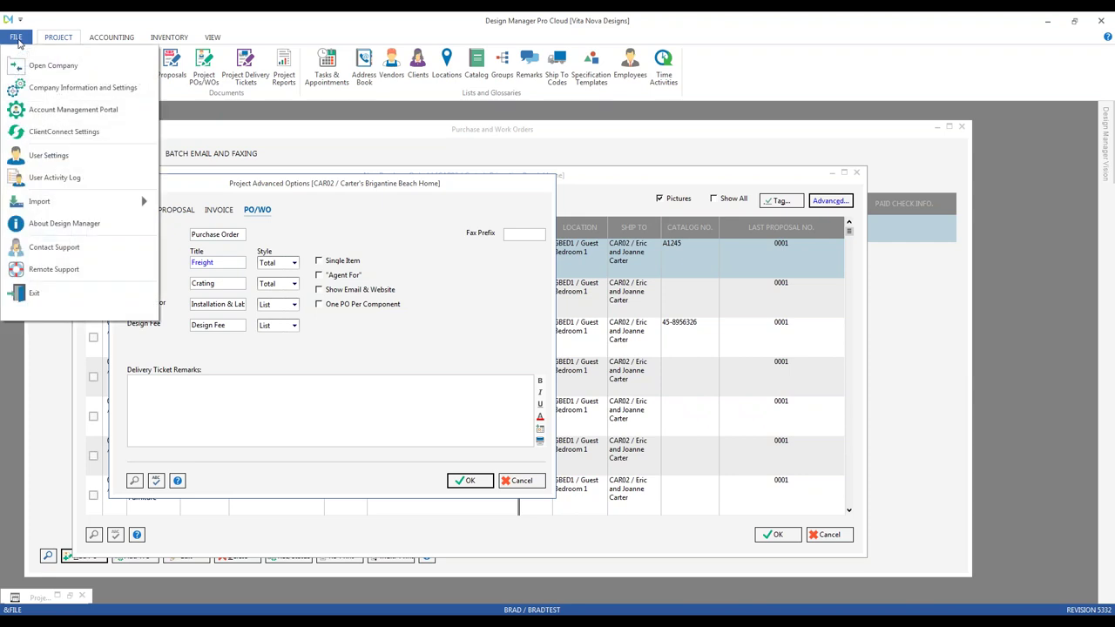
left_click(83, 87)
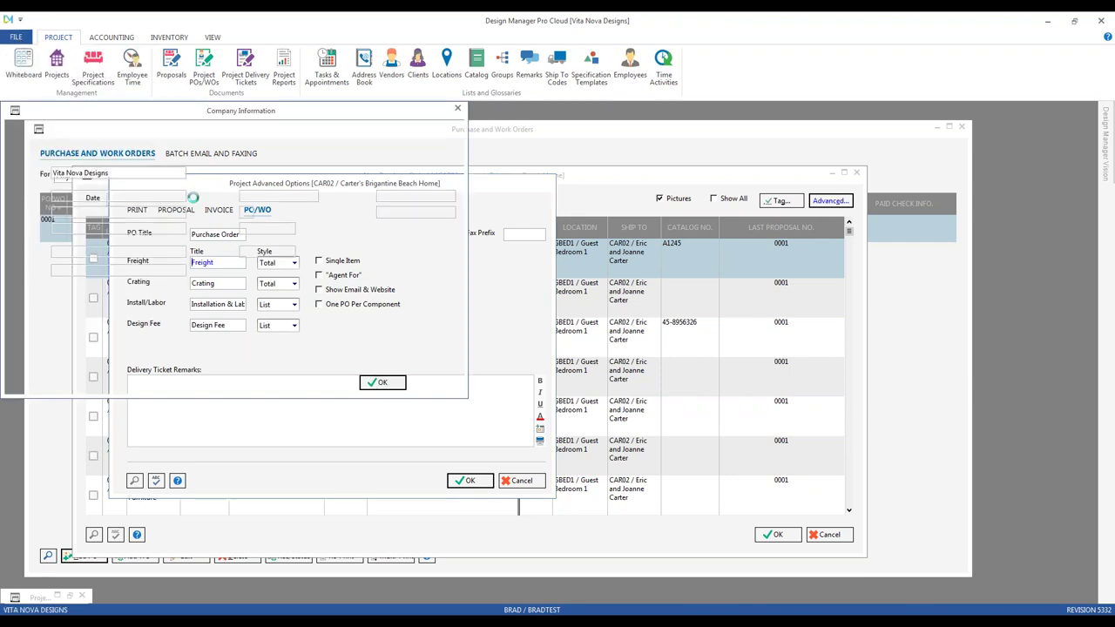
left_click(447, 273)
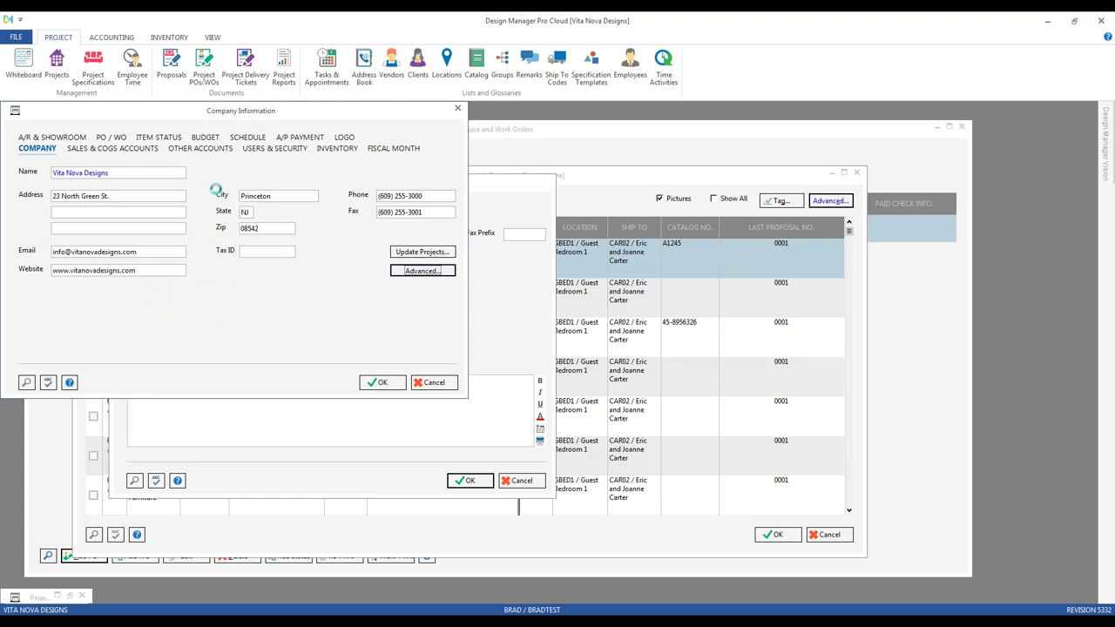
left_click(206, 153)
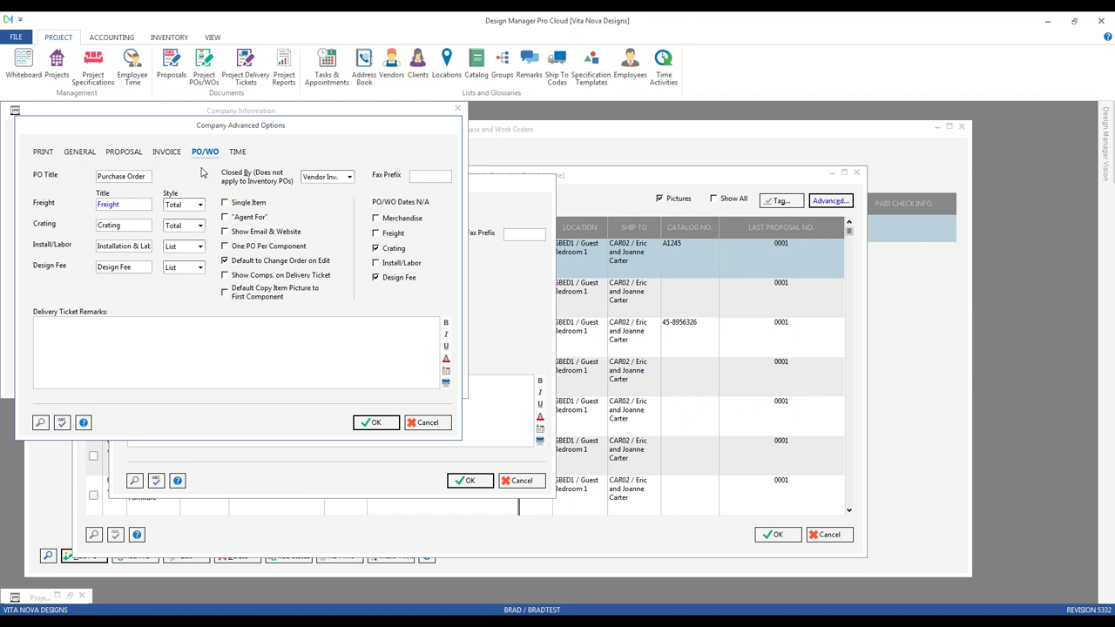
left_click(437, 427)
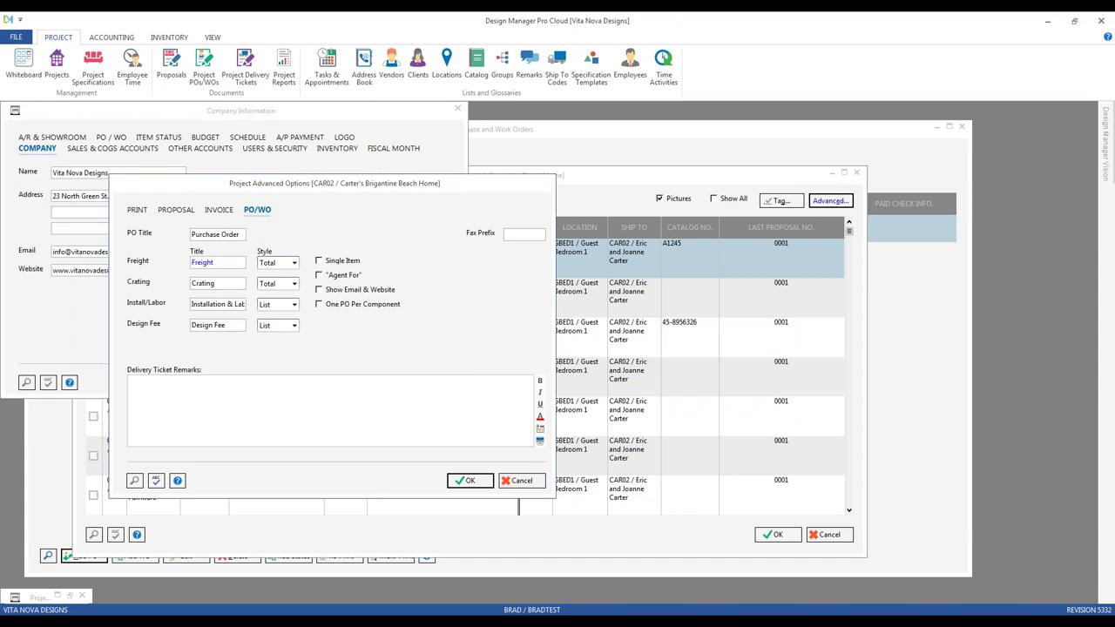
left_click(521, 480)
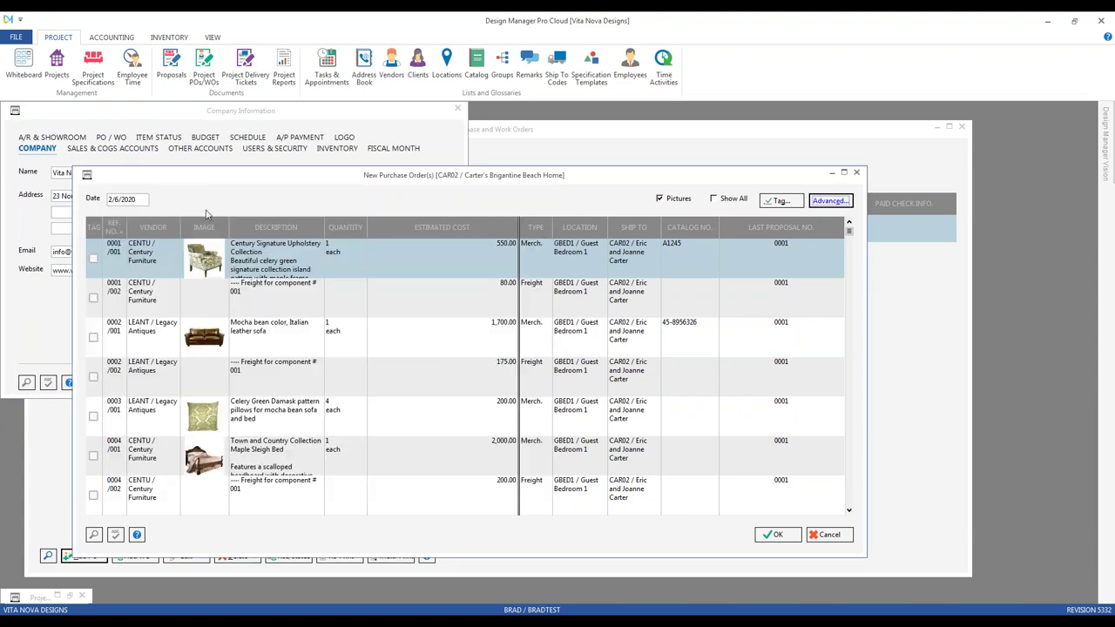
- Close Company Information beside the reopened project advanced options, and switch to the "Document Styles and Options" YouTube video in the browser
left_click(822, 203)
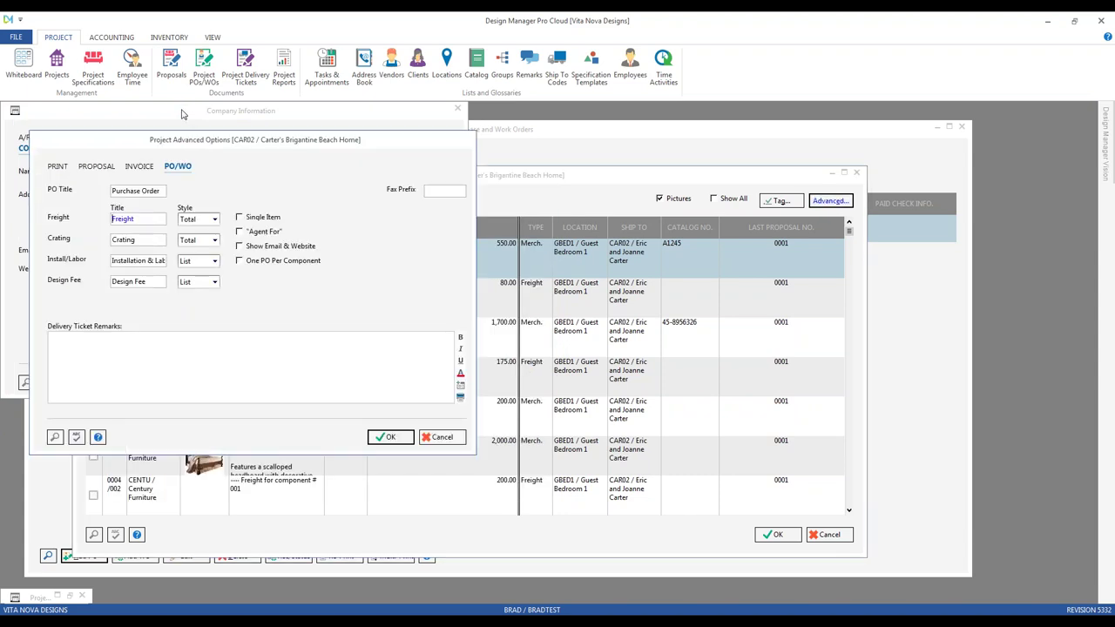
left_click(207, 113)
left_click(436, 380)
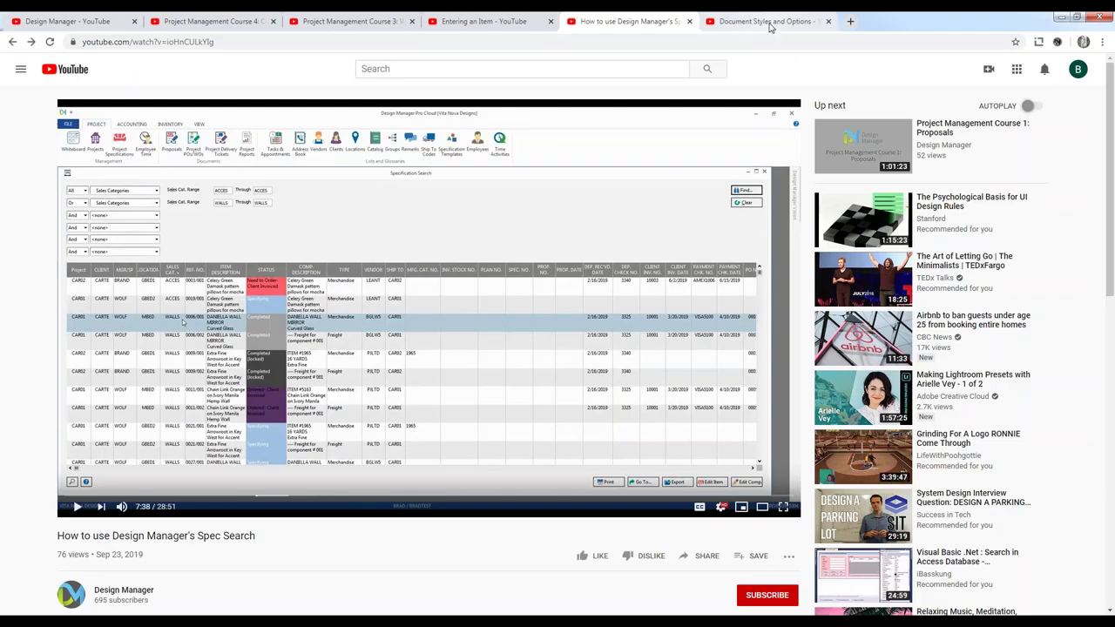
left_click(770, 26)
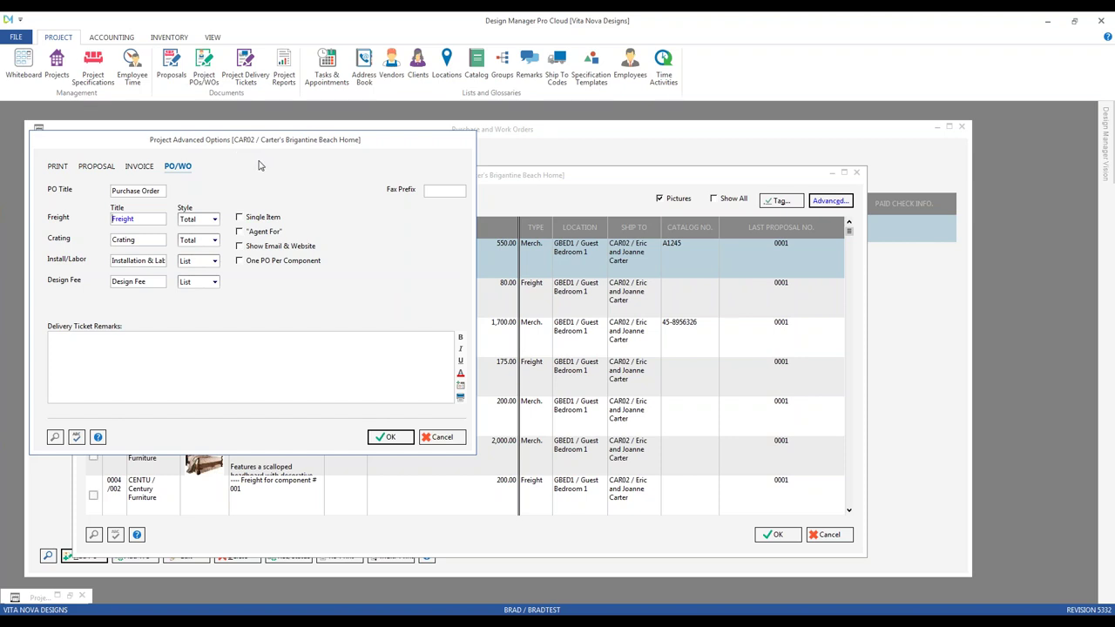
- Read the manual's explanation of the project's PO/WO advanced options, and close the manual and options without changes
left_click(98, 438)
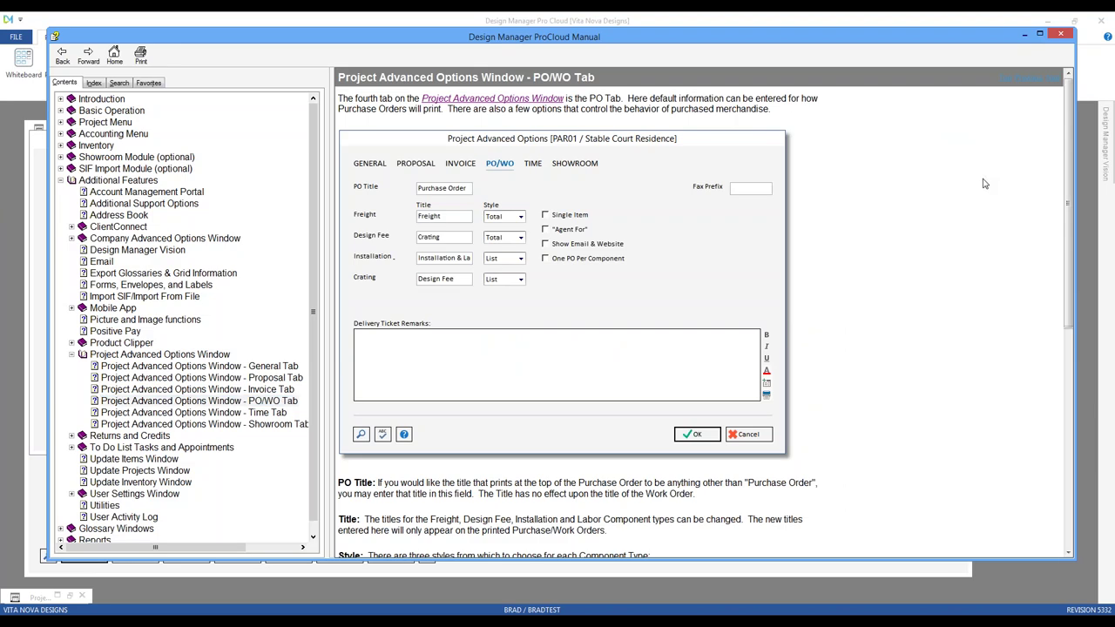
scroll(904, 303, "down", 5)
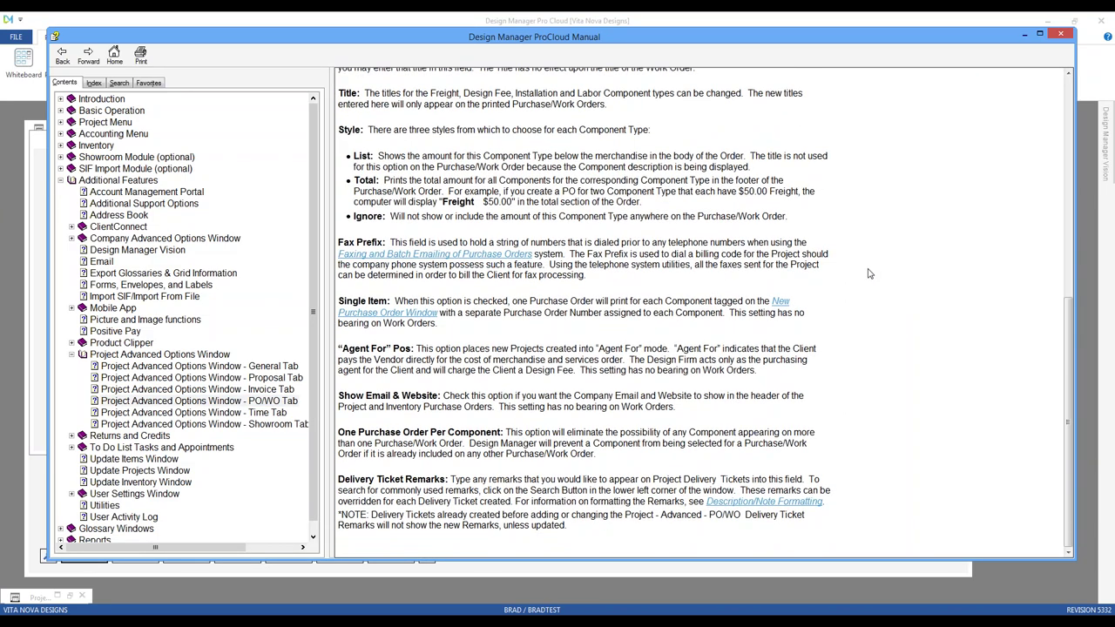
left_click(1061, 33)
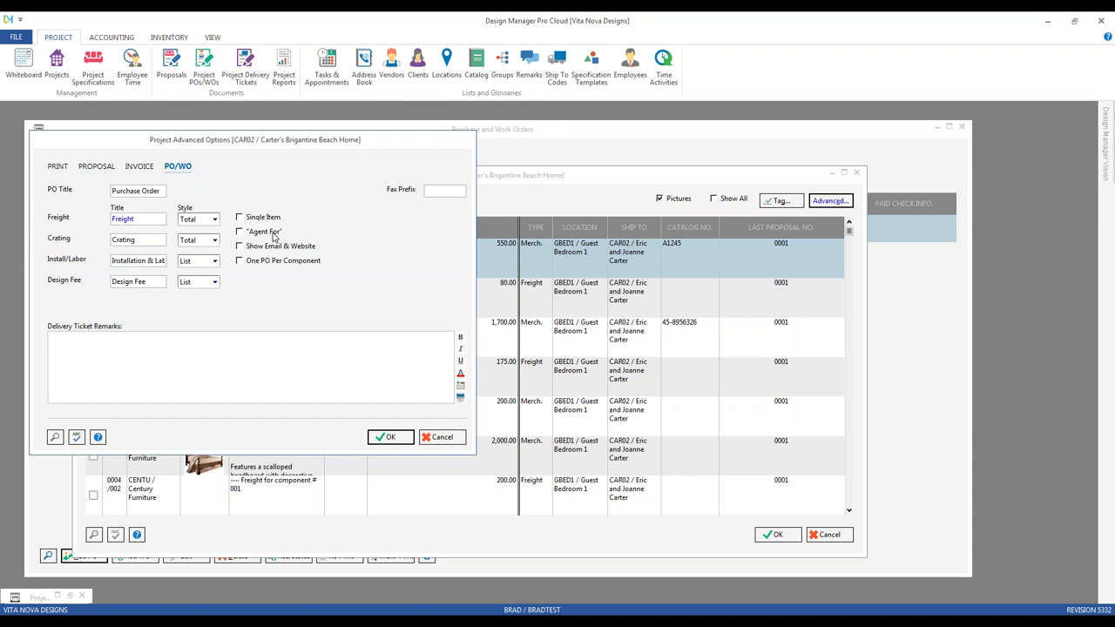
left_click(444, 438)
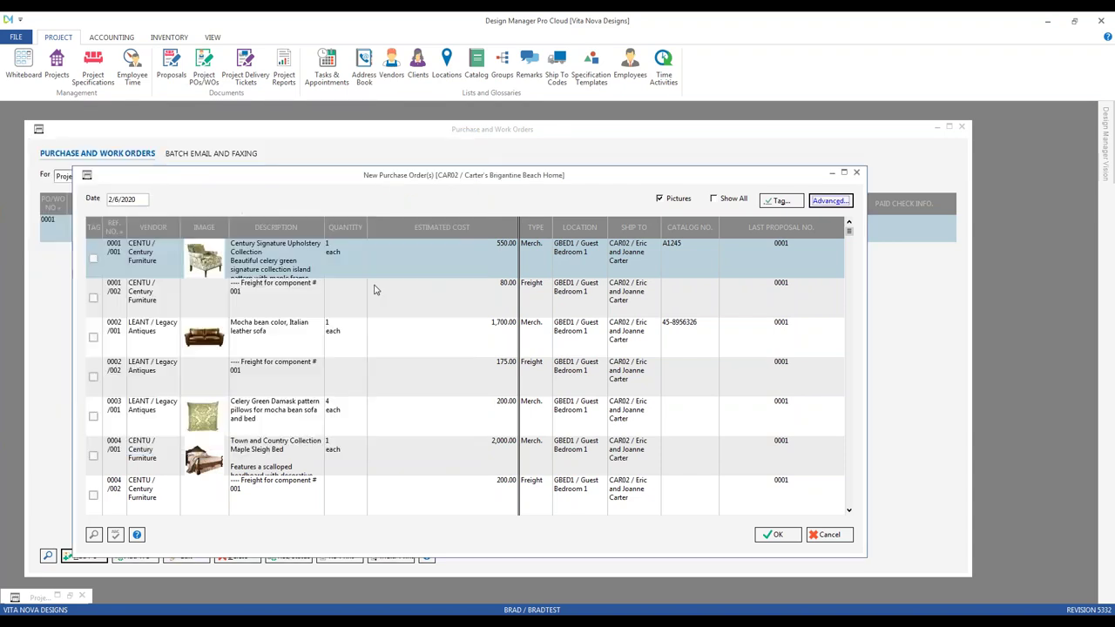
- Tag the Century Furniture chair 0001/001 and the Legacy Antiques sofa 0002/001 with their freight, and untag them again
left_click(374, 290)
left_click(93, 257)
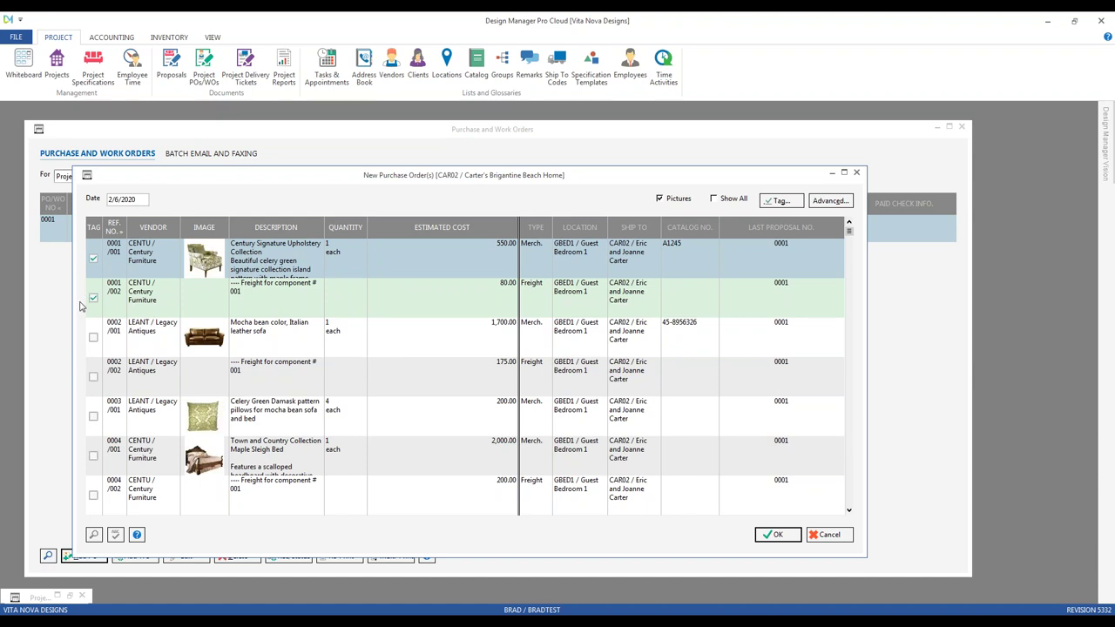
left_click(94, 337)
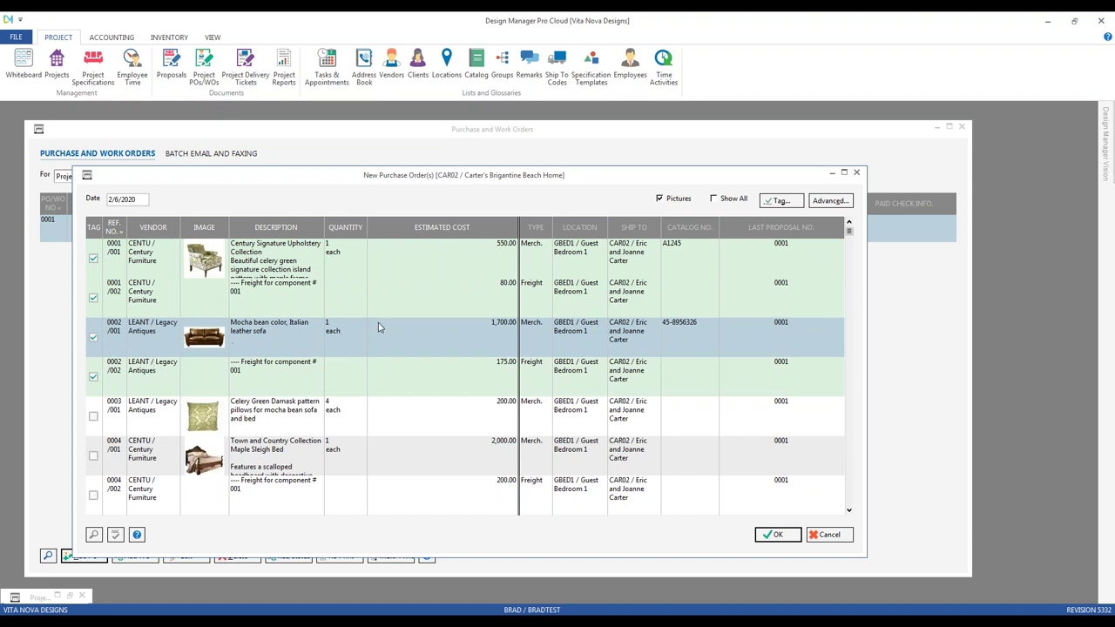
left_click(159, 293)
left_click(158, 271)
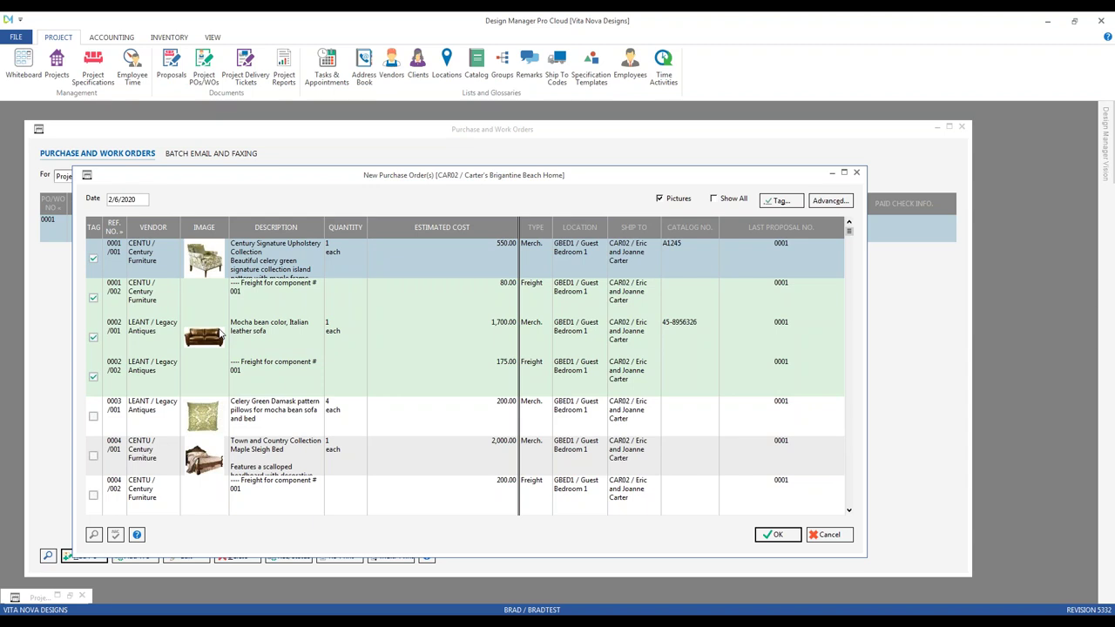
left_click(93, 337)
left_click(94, 259)
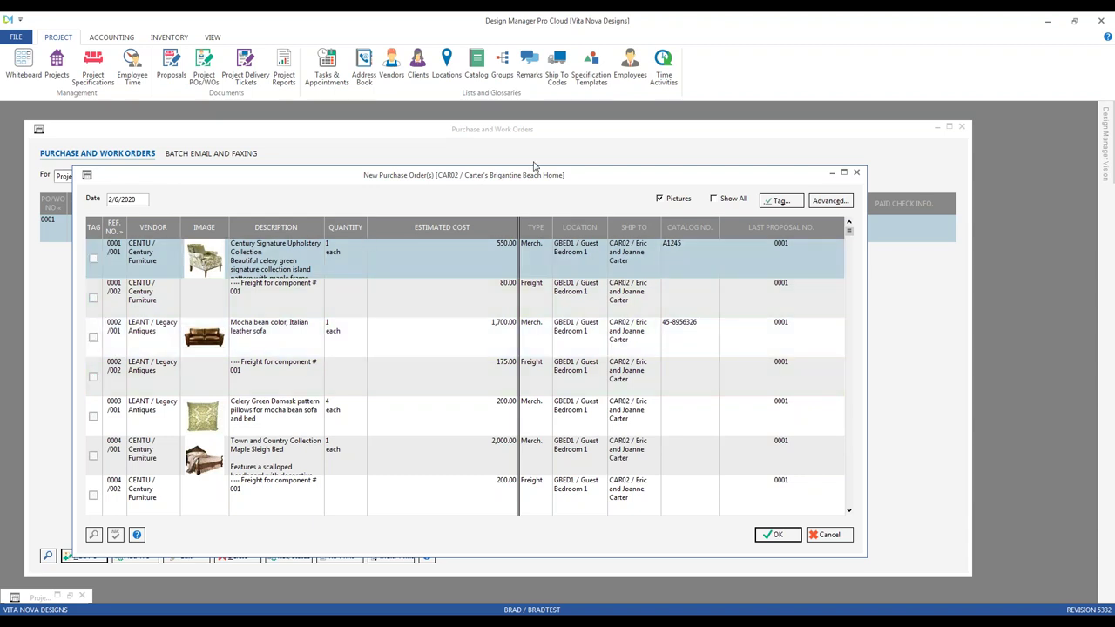
- Tag all not purchased components for the purchase order and check the list
left_click(781, 203)
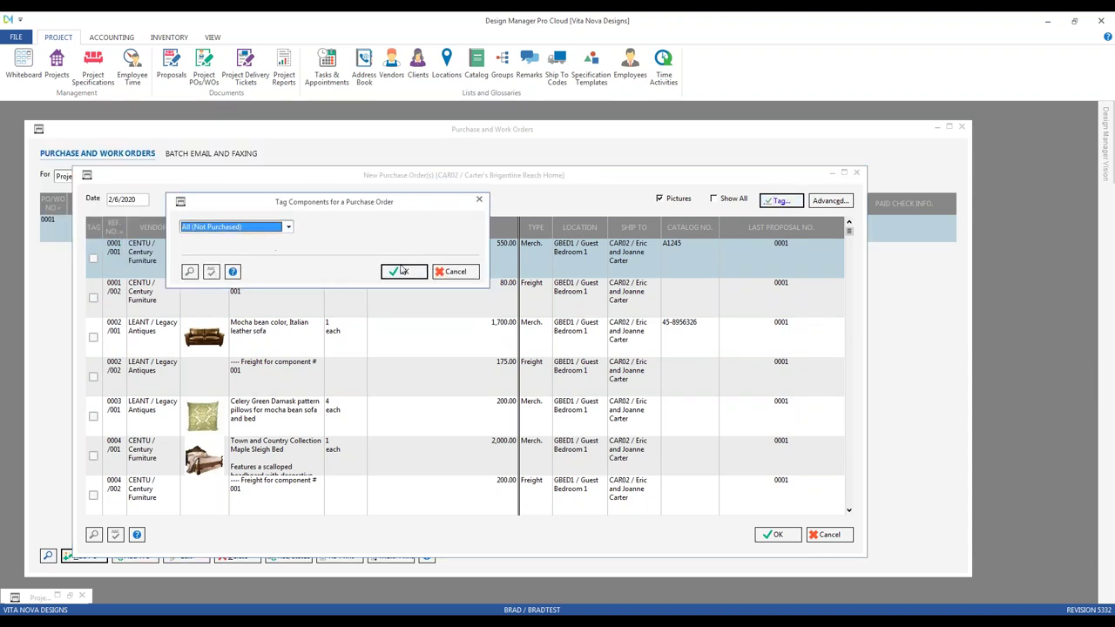
left_click(403, 271)
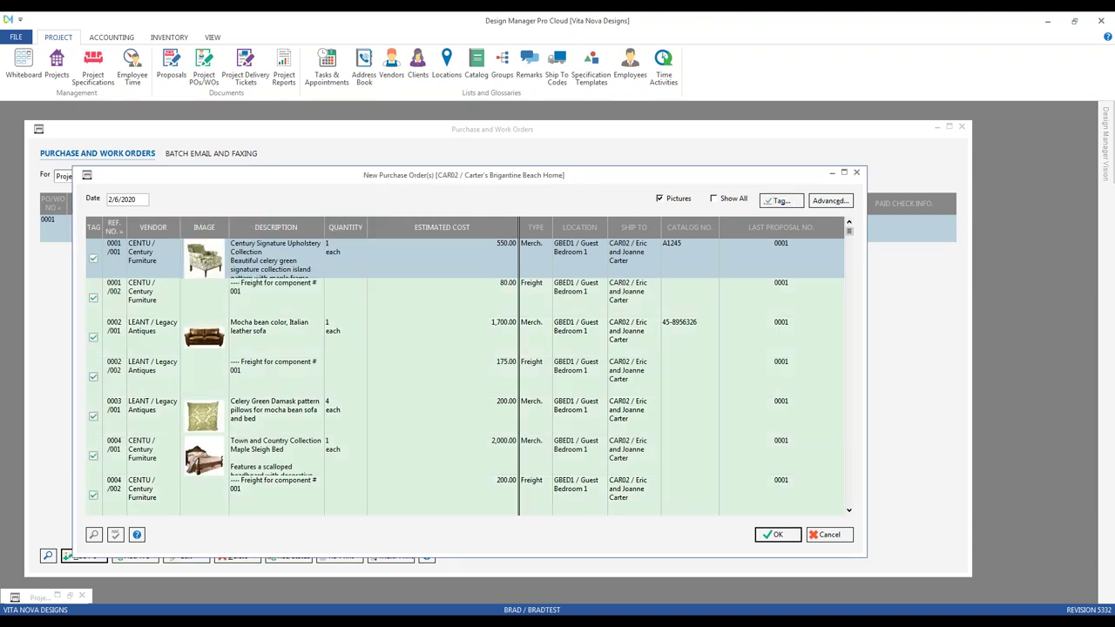
scroll(450, 465, "down", 2)
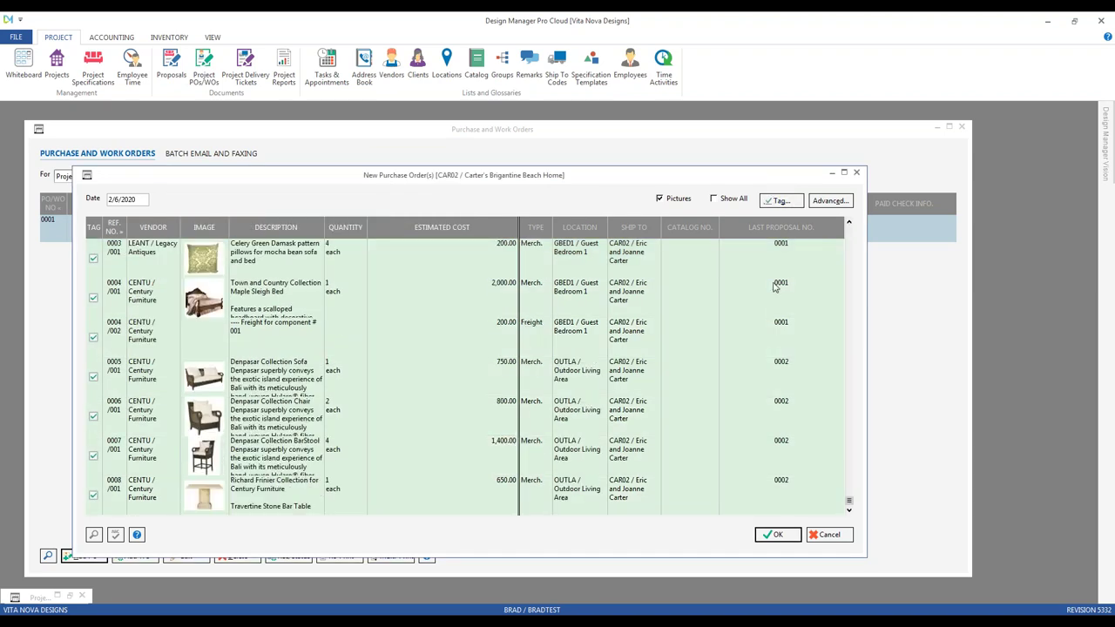
- Untag all components in the new purchase order
left_click(780, 201)
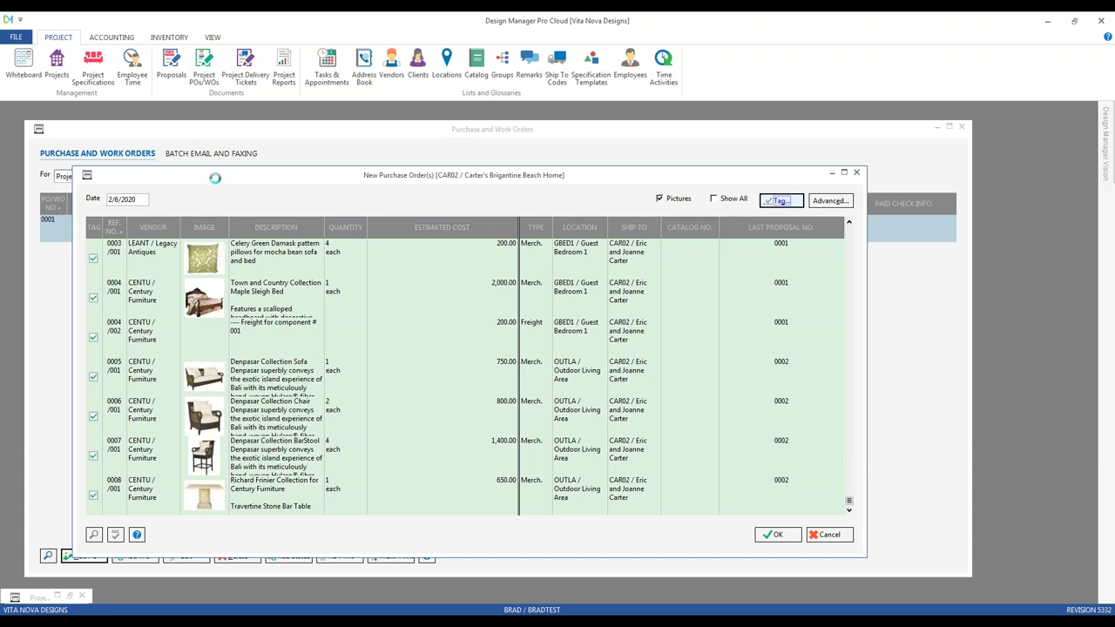
left_click(174, 194)
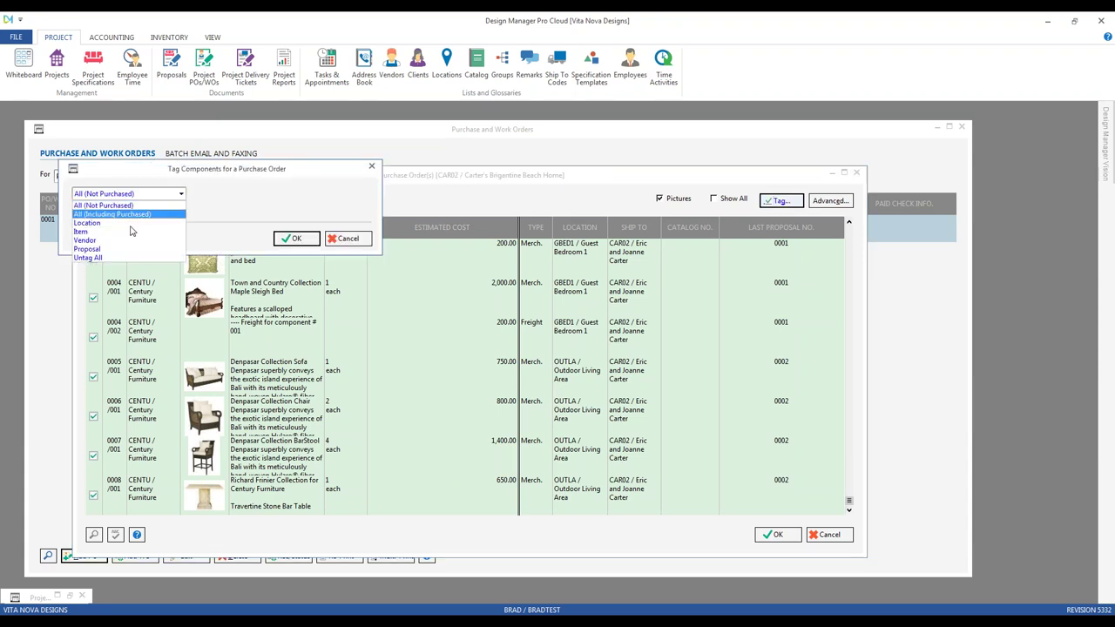
left_click(131, 260)
left_click(292, 239)
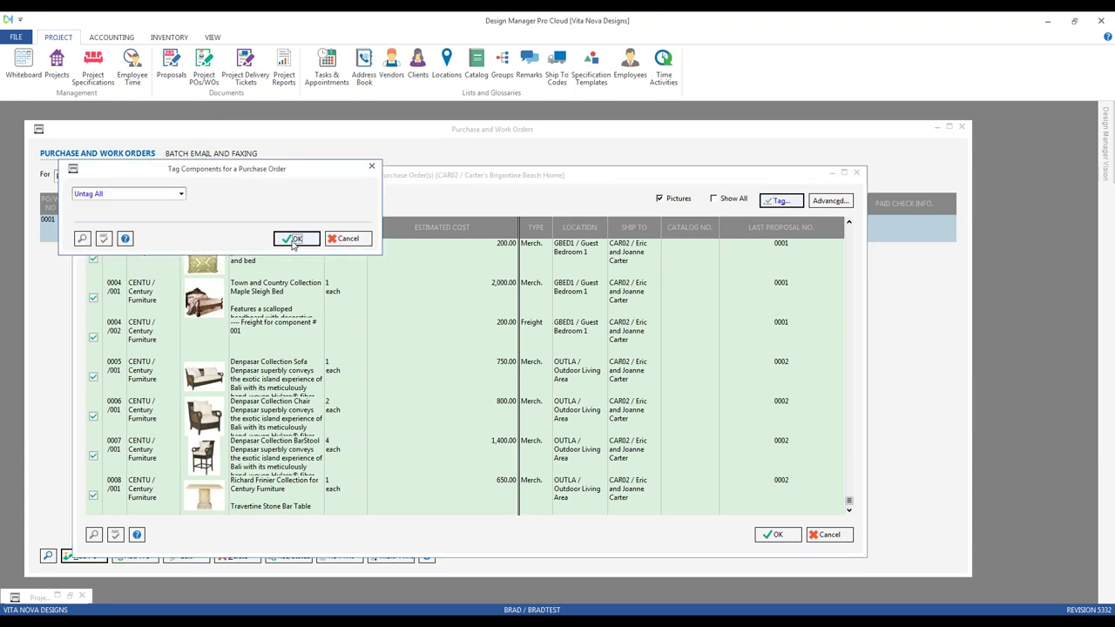
- Tag all components of the vendor Century Furniture [CENTU] for the purchase order, and untag them all again
left_click(781, 201)
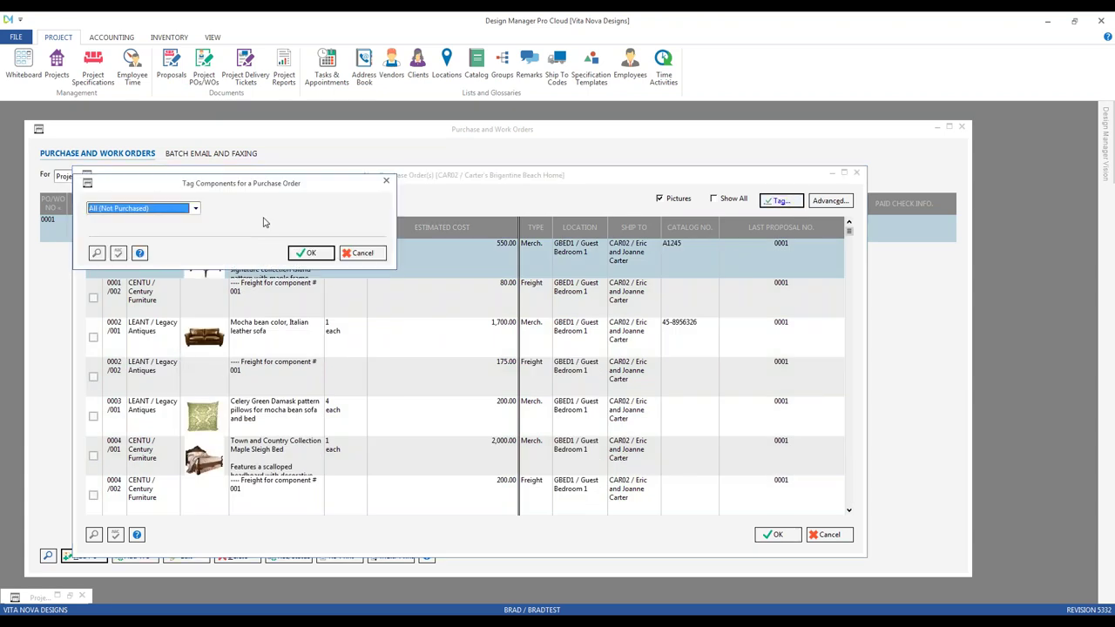
left_click(195, 209)
left_click(179, 255)
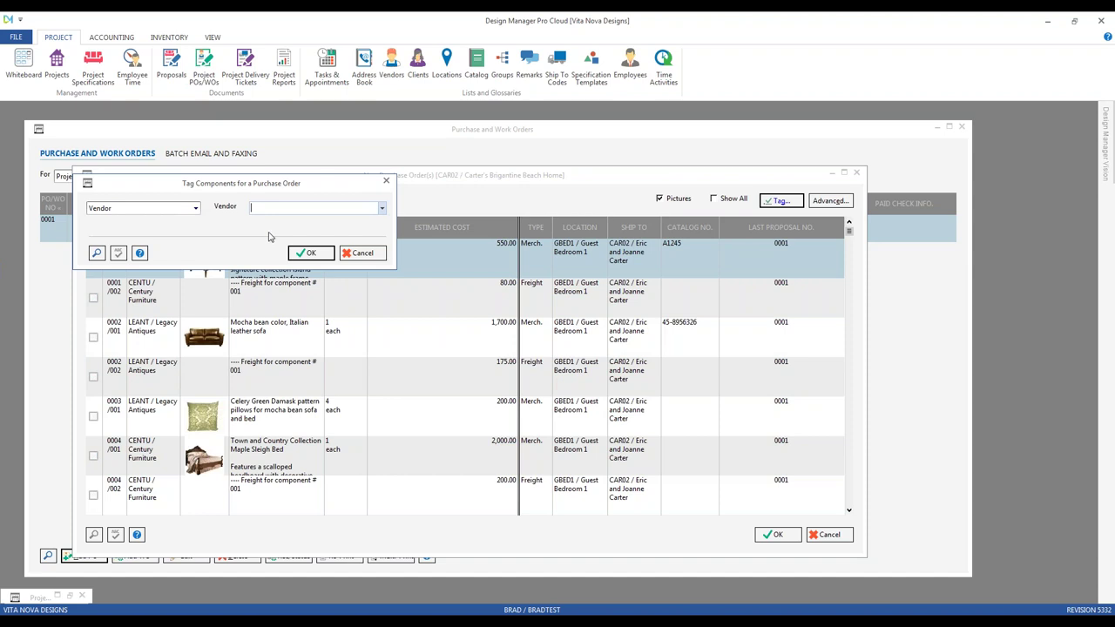
type("ce")
left_click(308, 222)
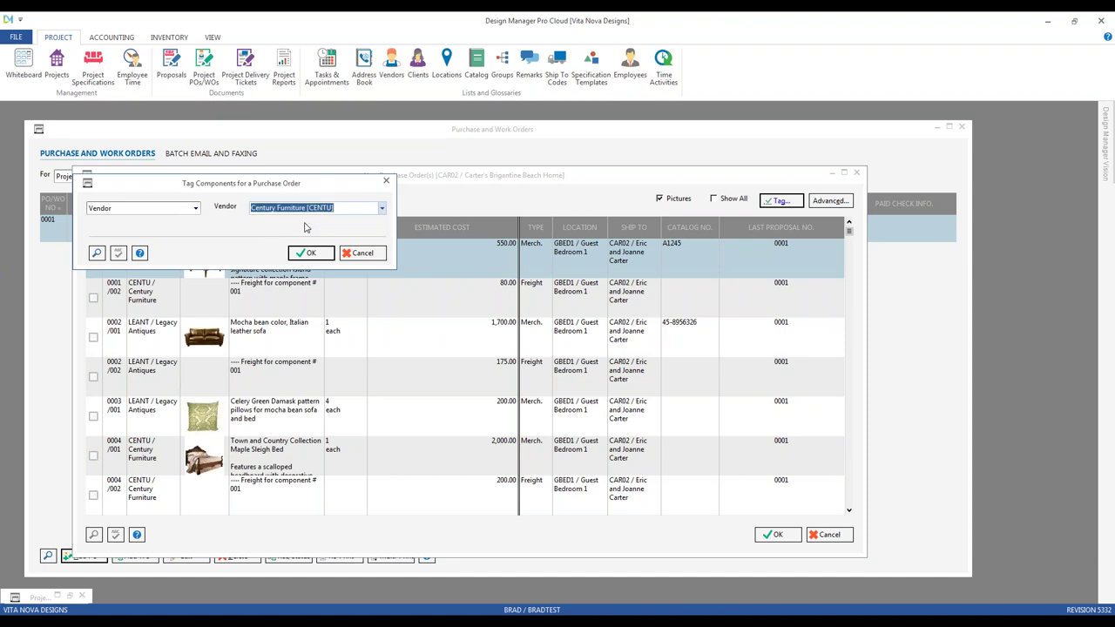
left_click(311, 253)
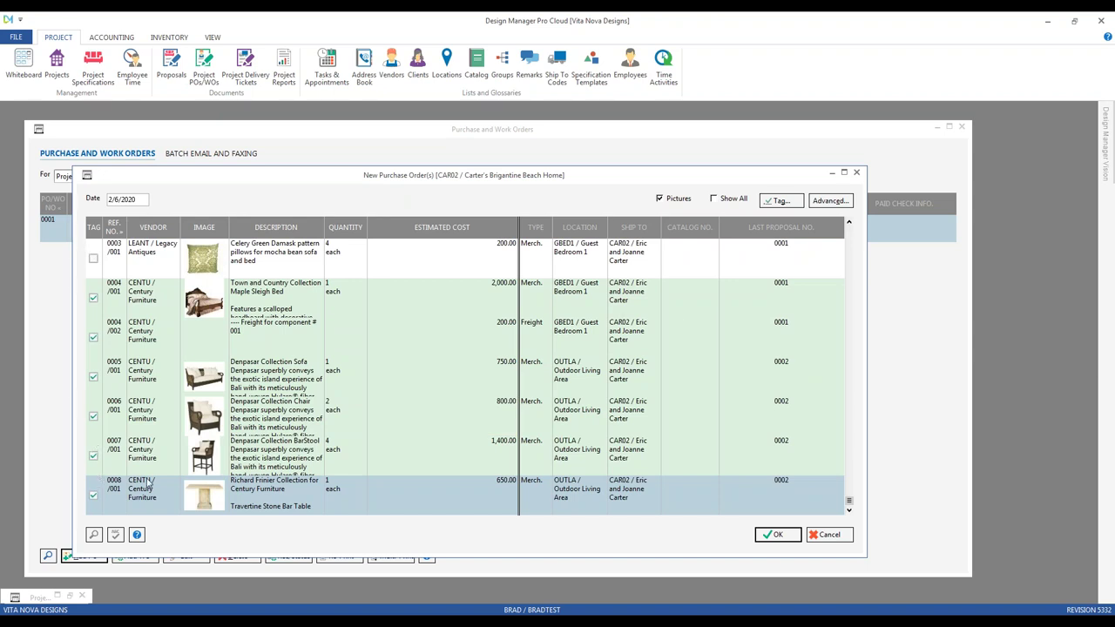
left_click(772, 201)
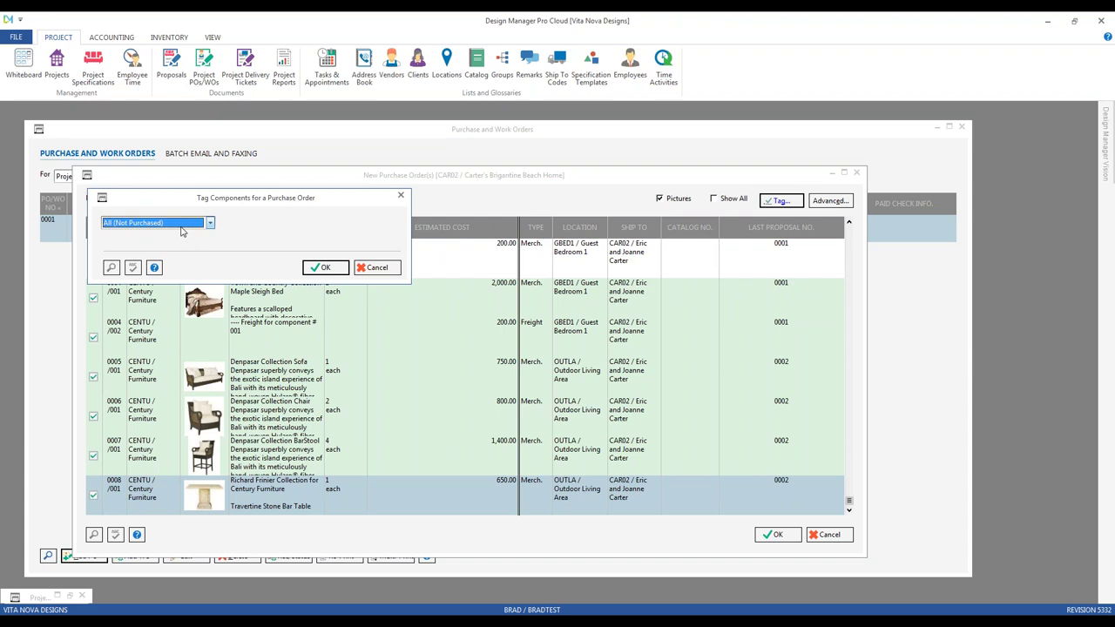
left_click(321, 267)
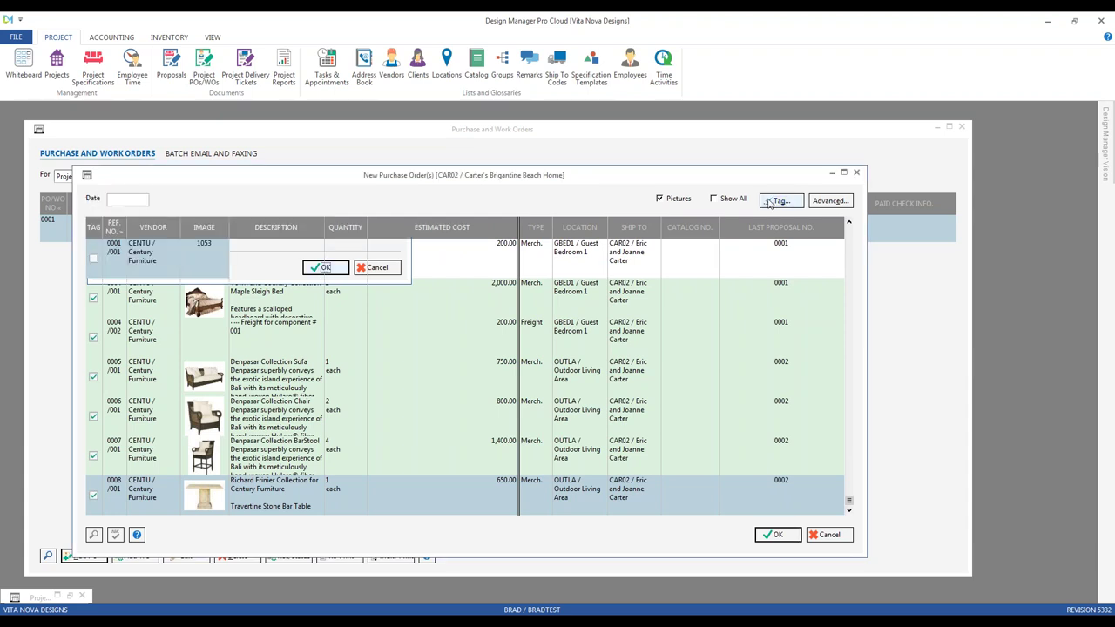
- Tag the components by location for the Outdoor Living Area, and untag components 0005/001 through 0008/001 again
left_click(224, 237)
left_click(190, 265)
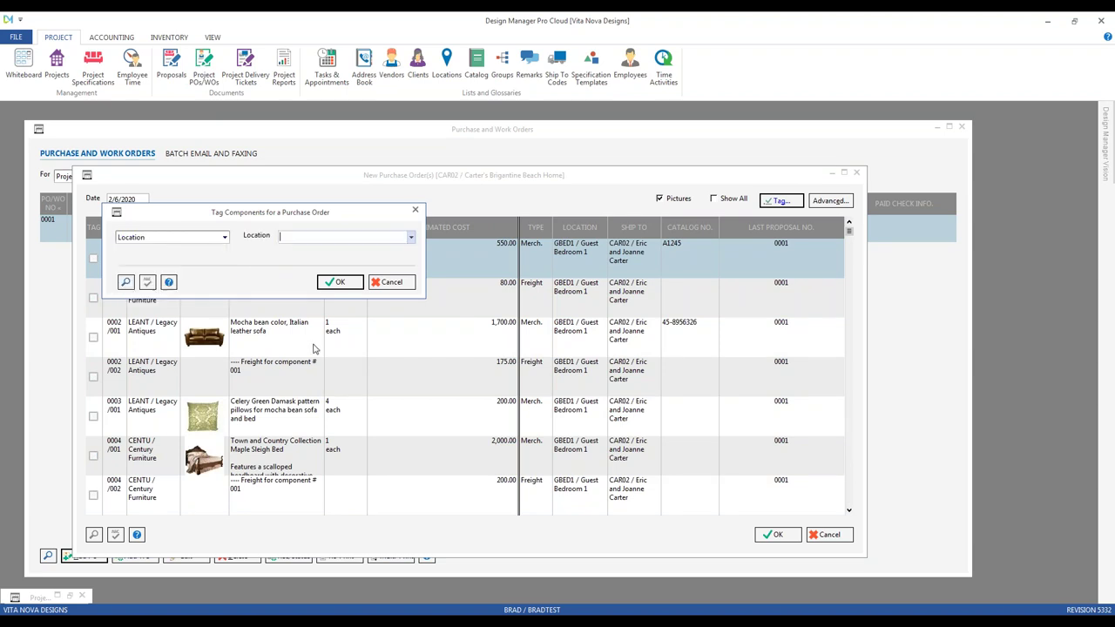
left_click(410, 237)
left_click(344, 249)
left_click(333, 283)
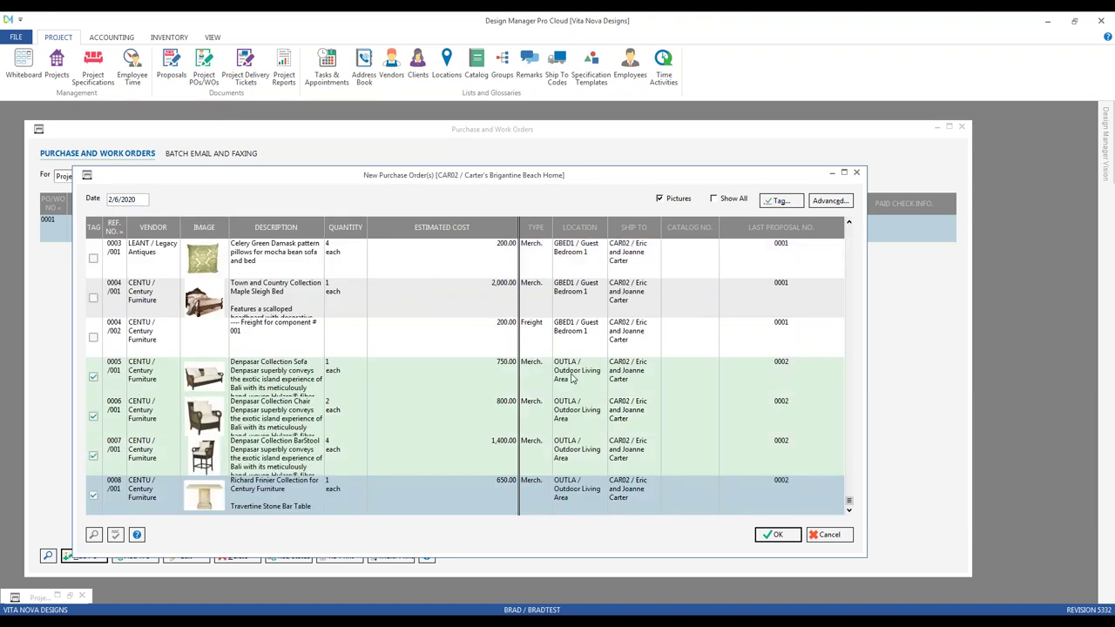
left_click(93, 376)
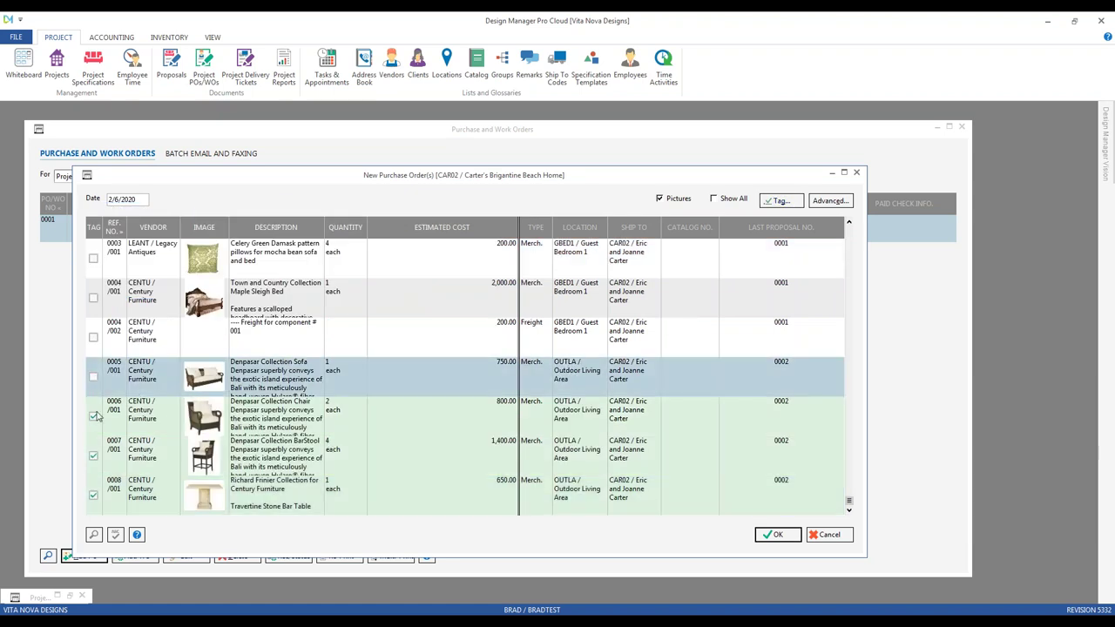
left_click(93, 415)
left_click(93, 455)
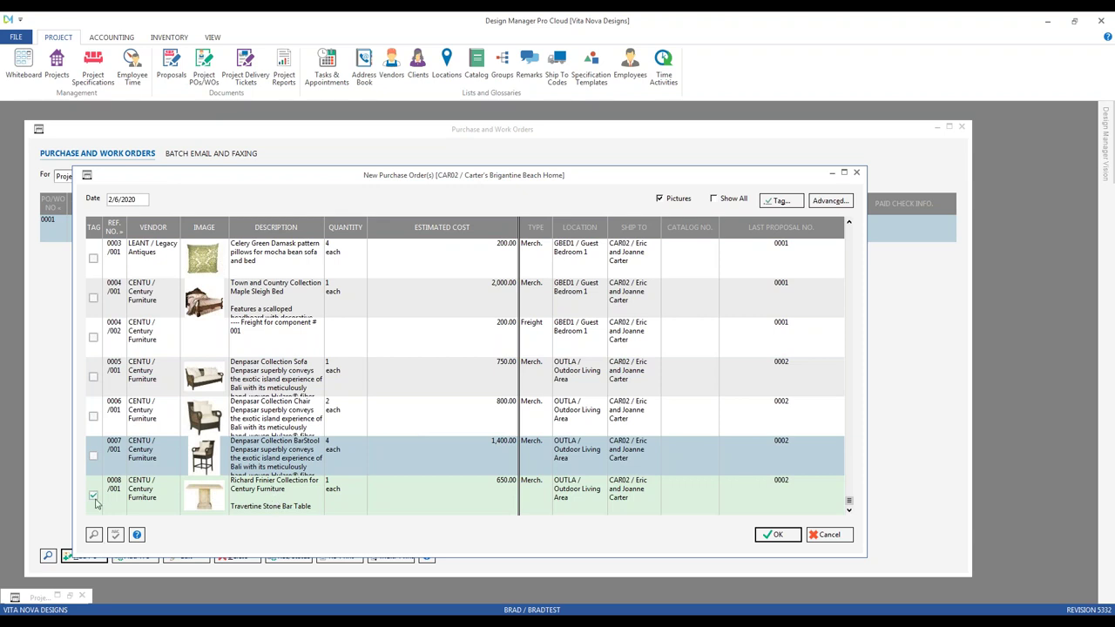
left_click(93, 495)
left_click(770, 205)
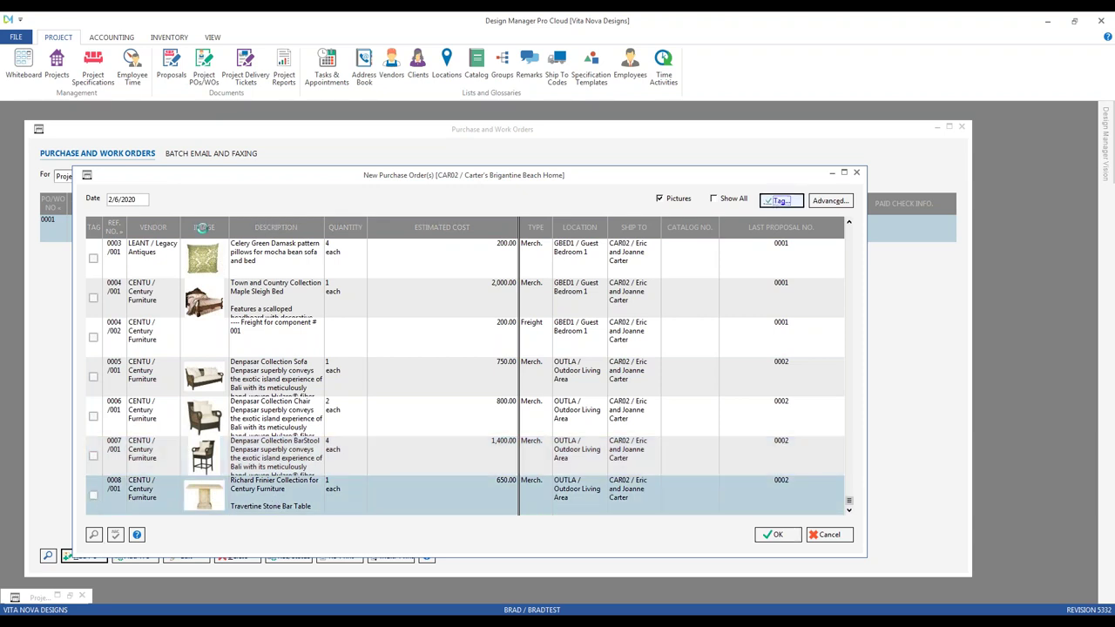
left_click(179, 252)
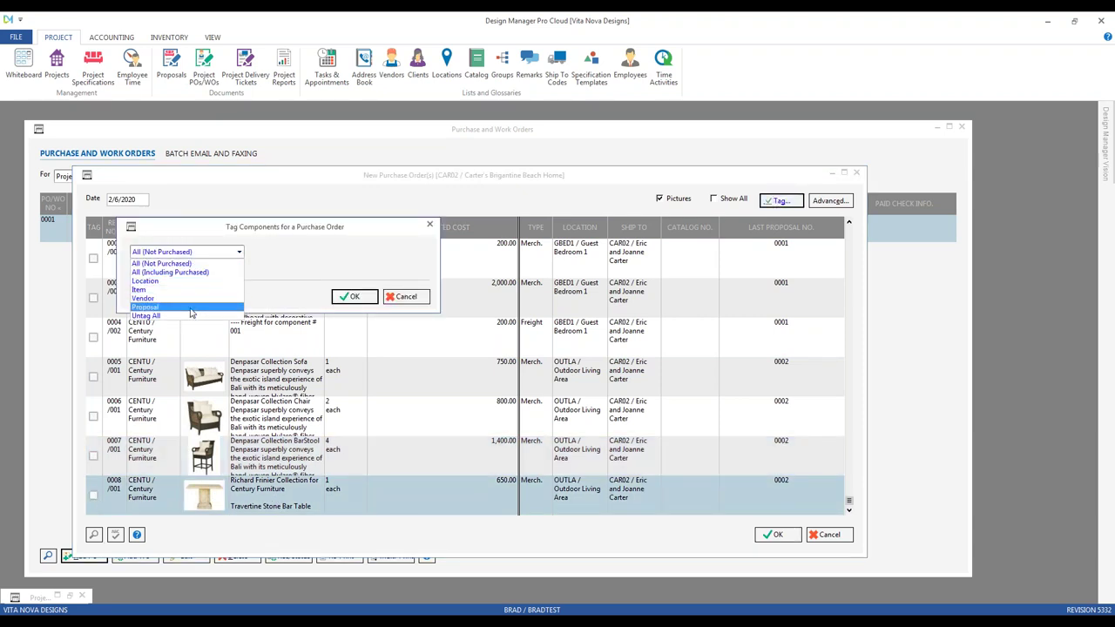
left_click(190, 308)
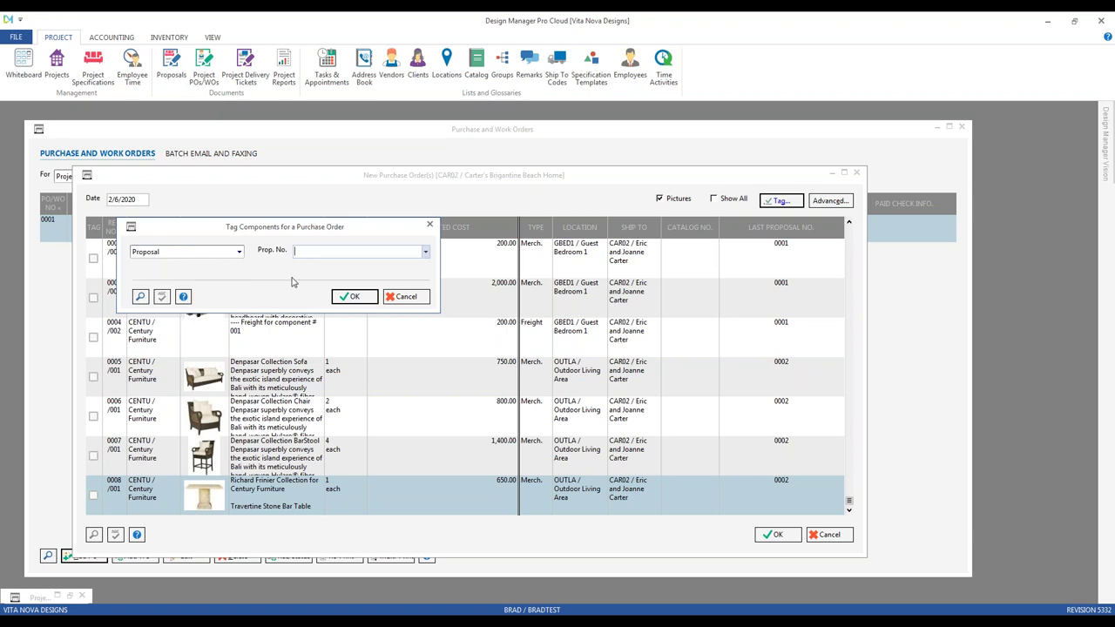
left_click(405, 299)
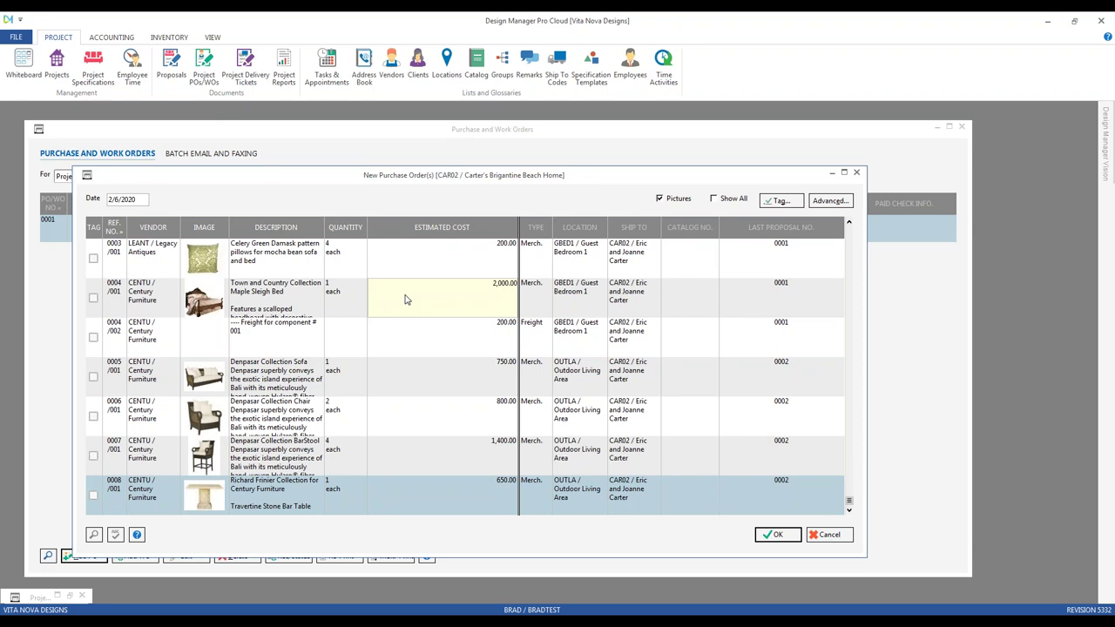
- Tag the Century Furniture chair 0001/001 and the Legacy Antiques sofa 0002/001 with their freight, and generate the purchase orders
left_click(439, 326)
scroll(438, 328, "up", 4)
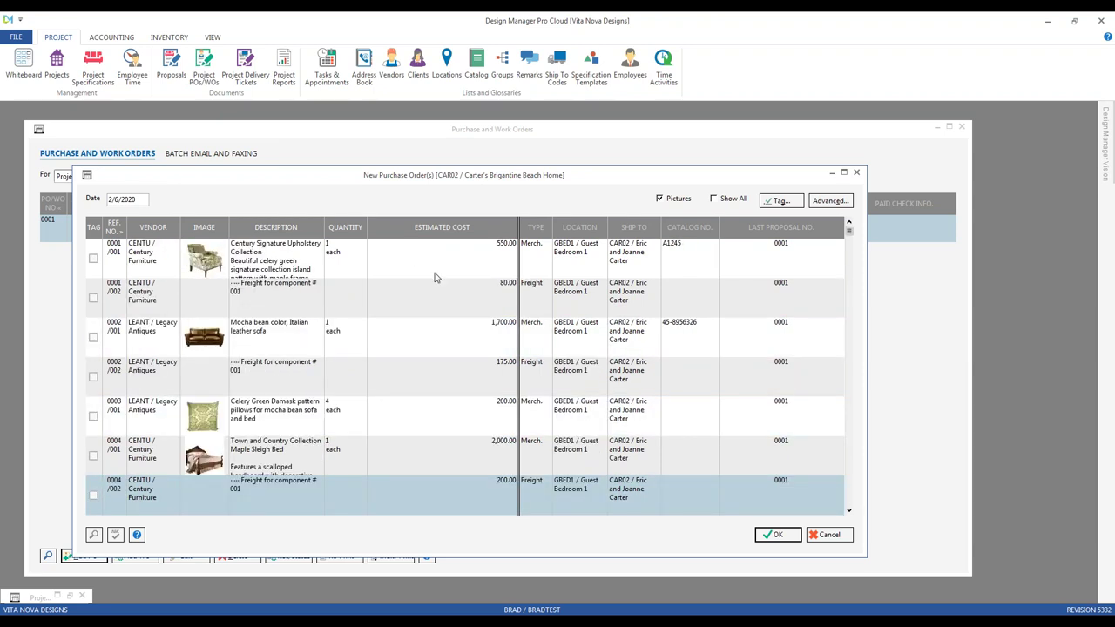
left_click(93, 259)
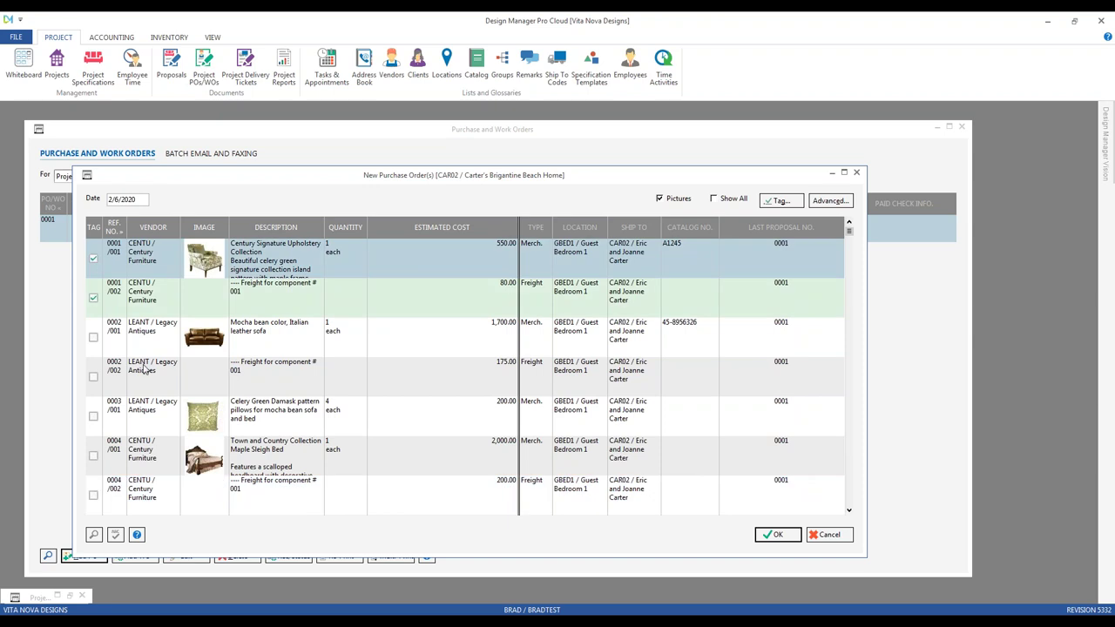
left_click(93, 337)
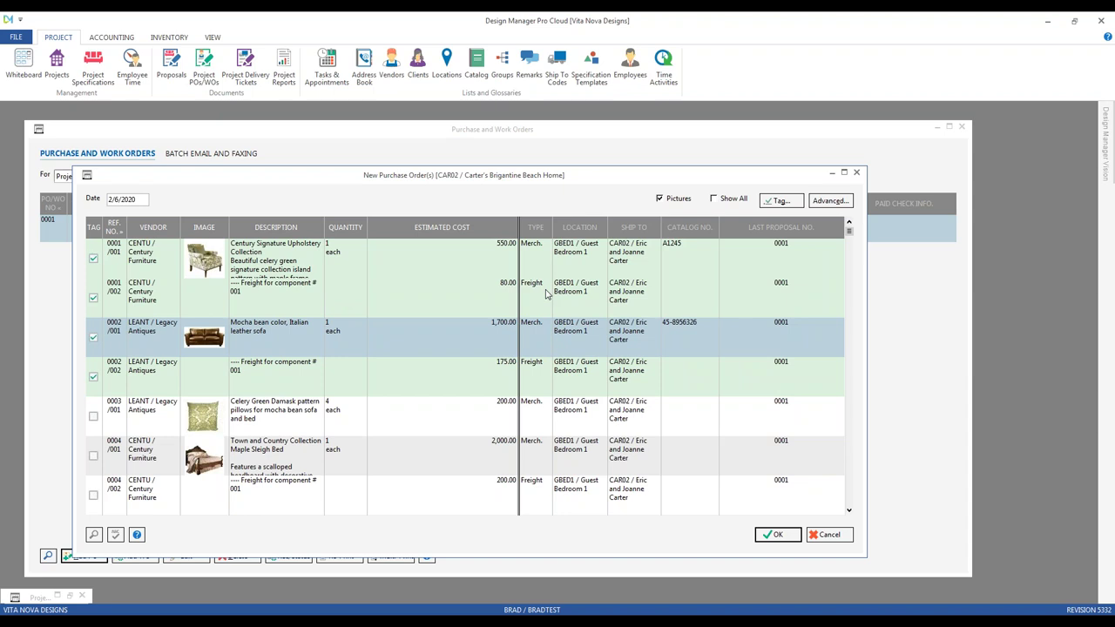
left_click(790, 535)
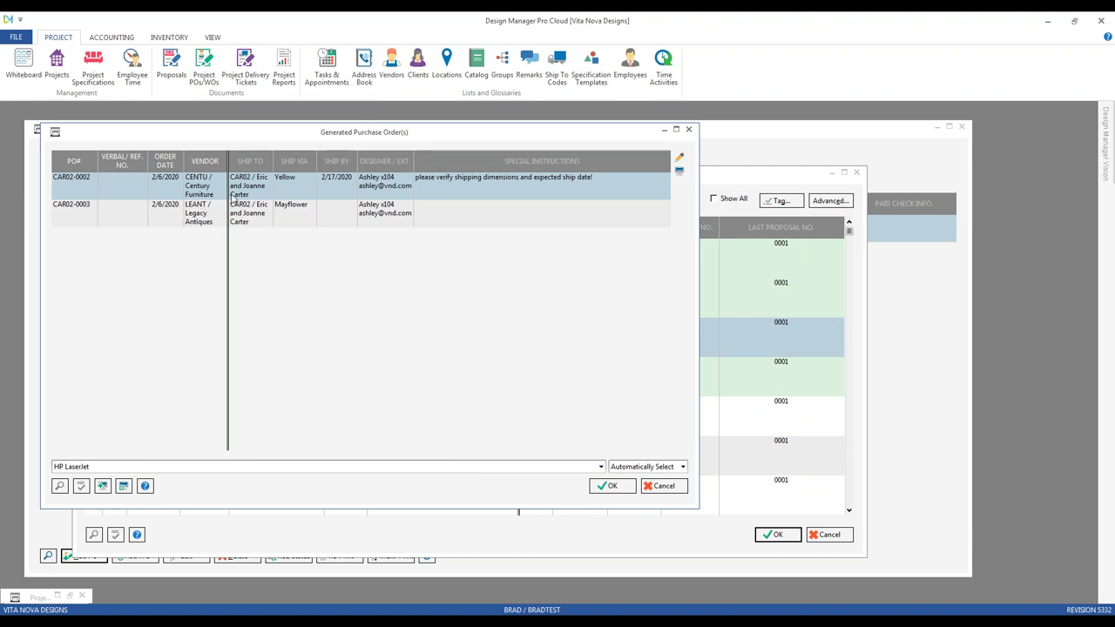
- Review the shipping and designer details of the two generated purchase orders
left_click(297, 210)
left_click(296, 194)
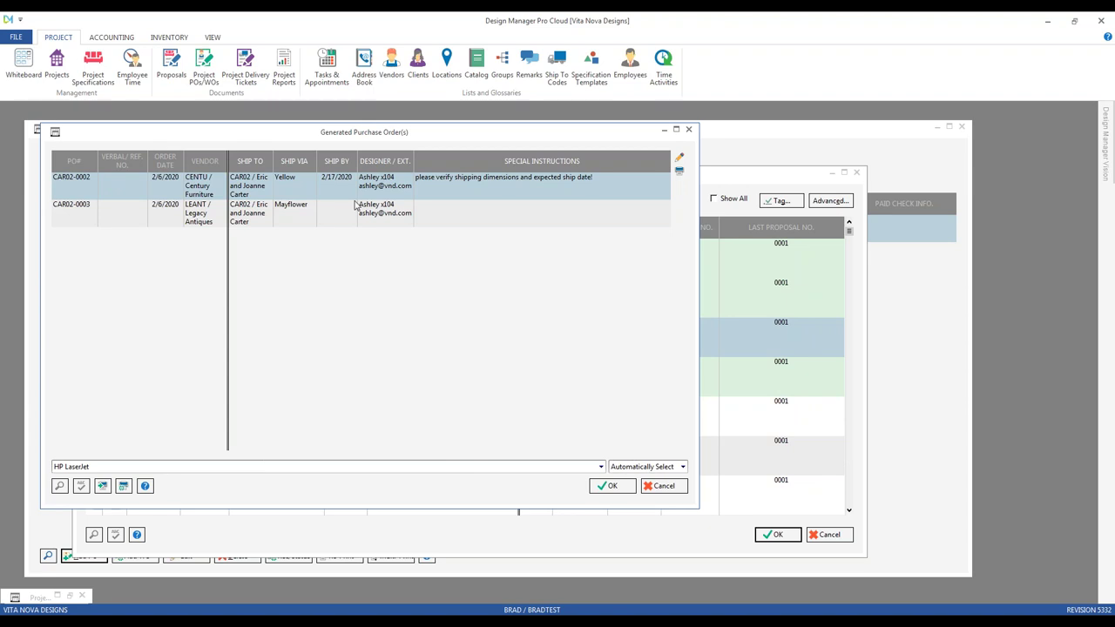
left_click(387, 214)
left_click(389, 190)
- Replace the designer's name, phone extension and e-mail on the generated Legacy Antiques purchase order CAR02-0003
left_click(519, 216)
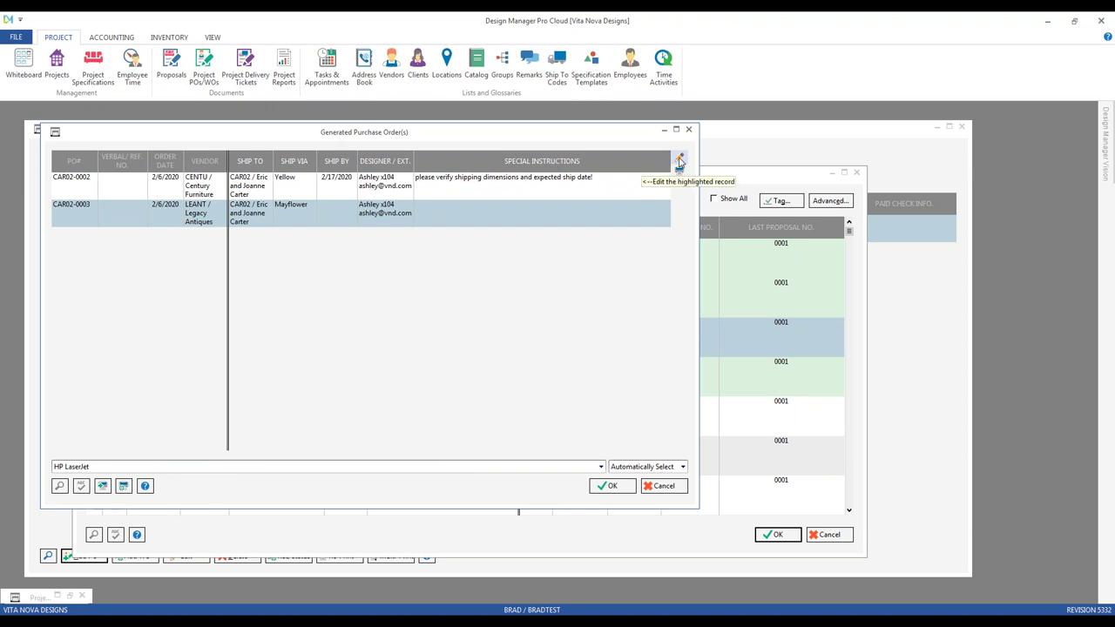
left_click(680, 162)
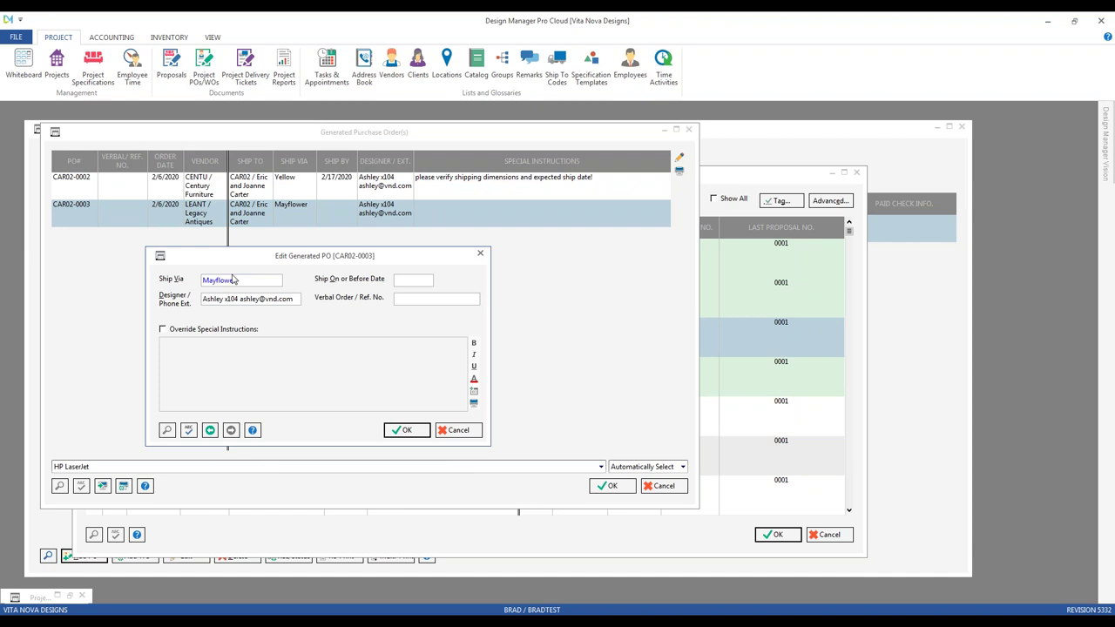
left_click_drag(224, 299, 177, 295)
type("Alison")
key("Right")
key("Right")
key("Right")
key("Delete")
key("Delete")
type("6")
key("shift+Right")
key("shift+Right")
key("shift+Right")
key("shift+Right")
key("shift+Right")
key("shift+Right")
type("alison")
- Set the order's ship on or before date to 2/15/2020 and its verbal order reference to "leather coach"
left_click(414, 279)
type("2/1")
left_click(239, 299)
type("eather coach")
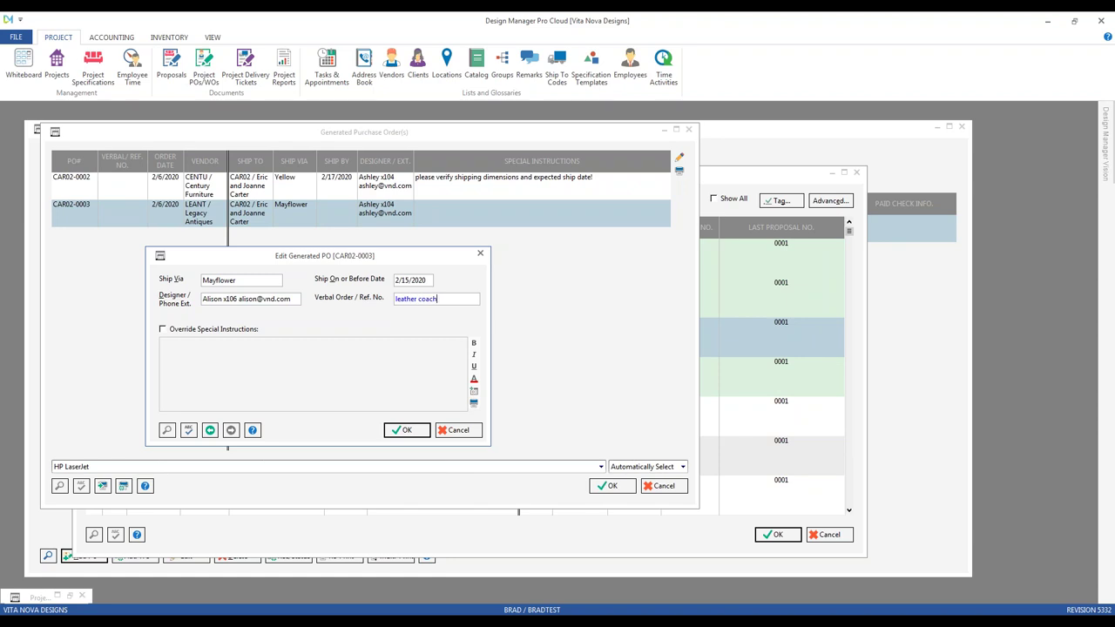
- Override the special instructions with "Be sure to include leather treatment supplies!" and save the purchase order changes
left_click(239, 331)
left_click(243, 378)
type("Be sure to include leather treatment")
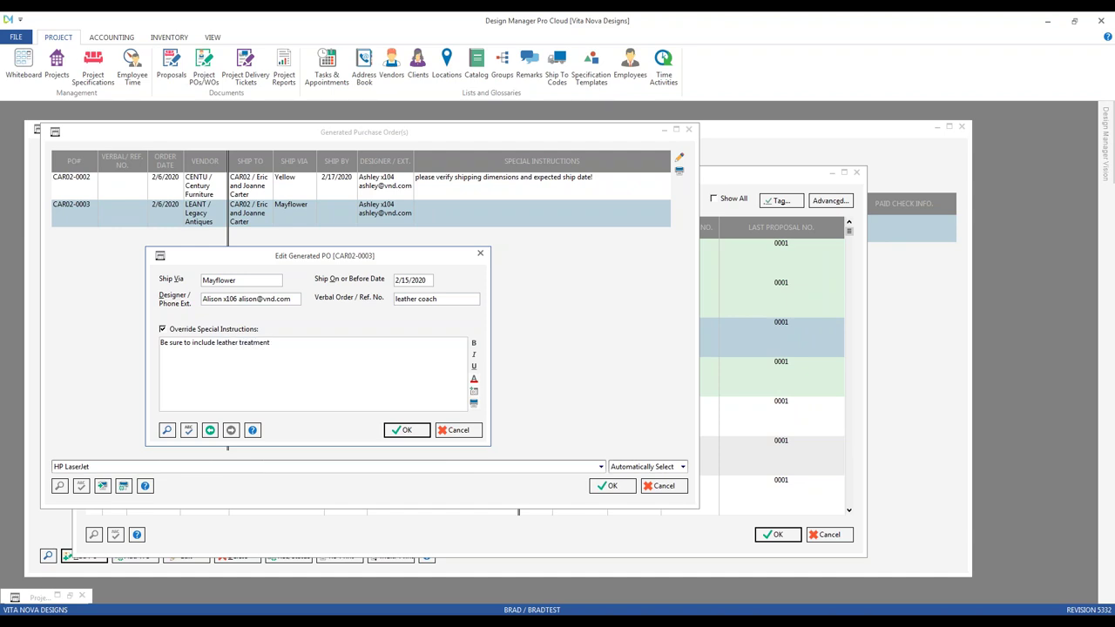
type(" supplies!")
left_click(419, 432)
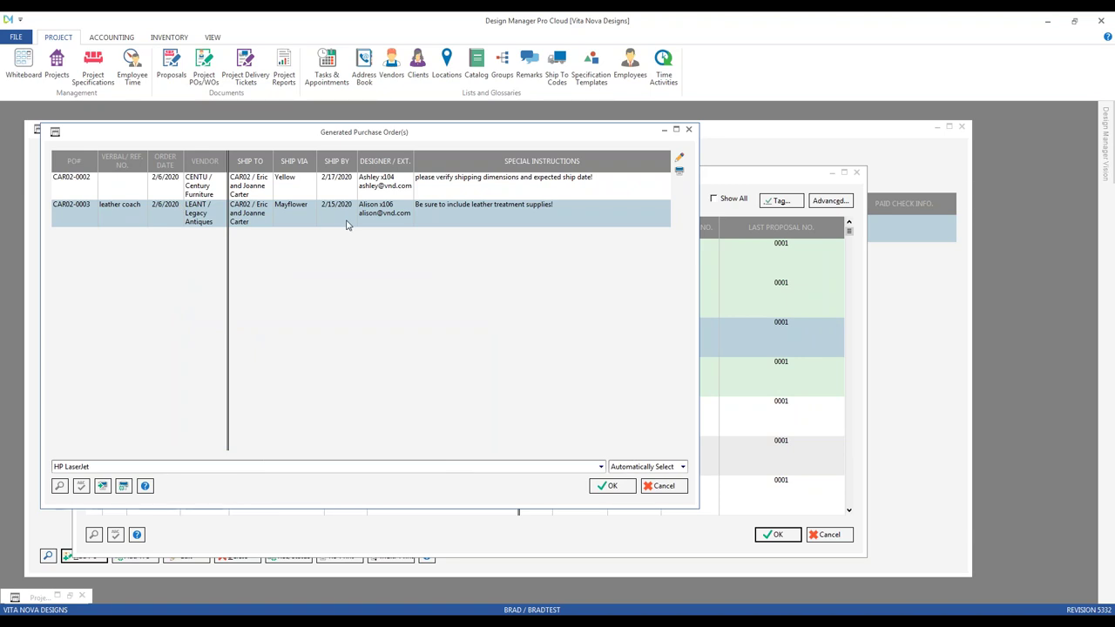
- Correct the verbal order reference of purchase order CAR02-0003 to "leather couch"
double_click(164, 219)
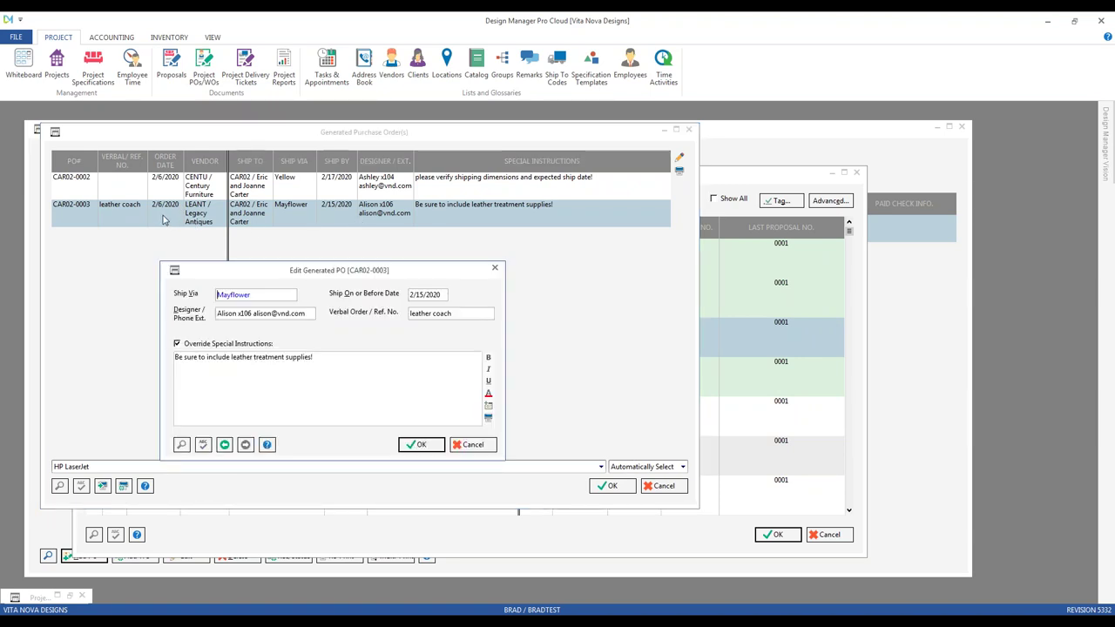
left_click(435, 314)
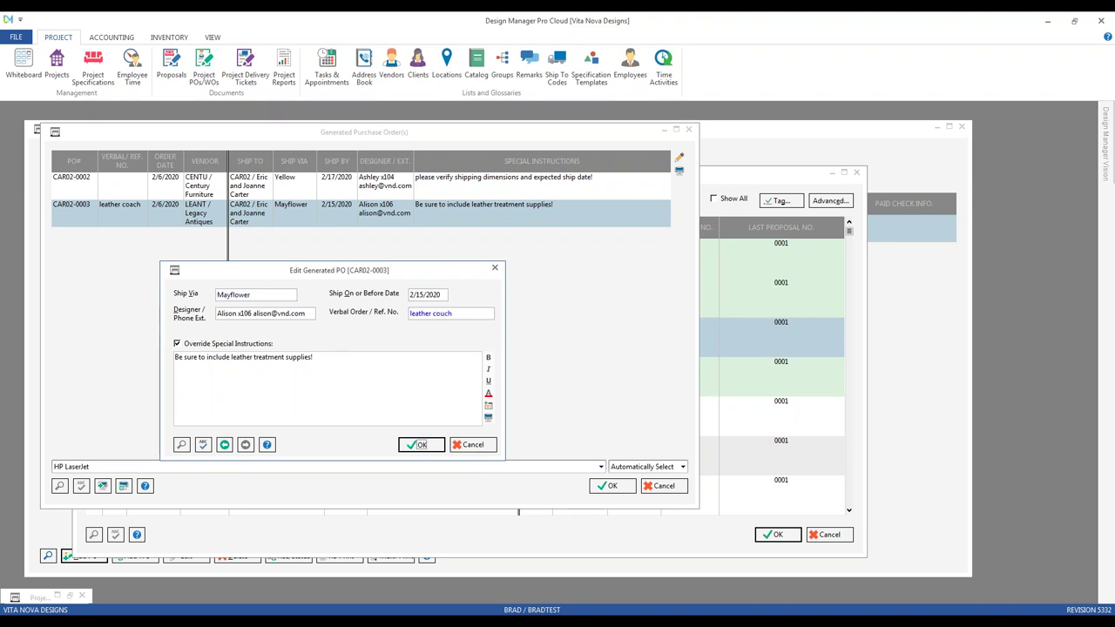
left_click(419, 444)
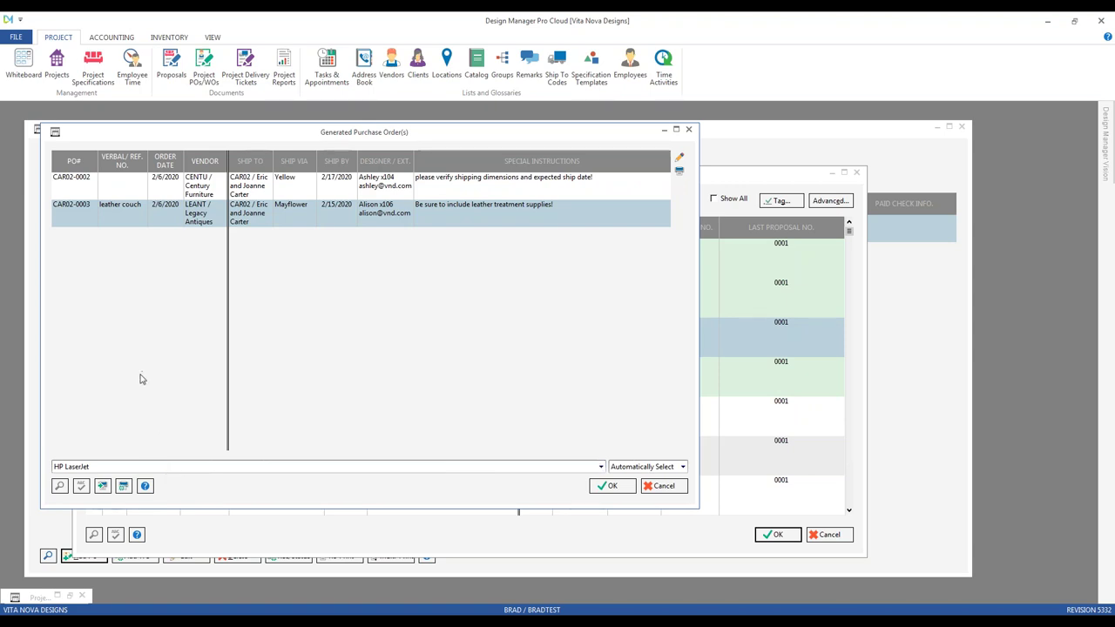
- Check the printer setup without changing it, and preview the generated purchase orders
left_click(123, 485)
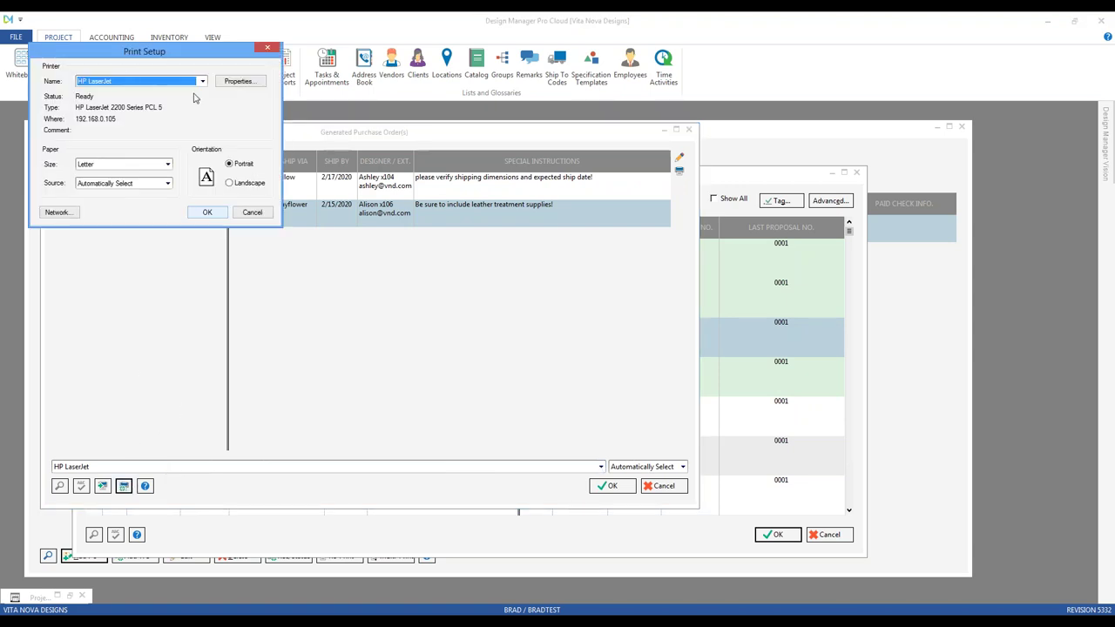
left_click(251, 212)
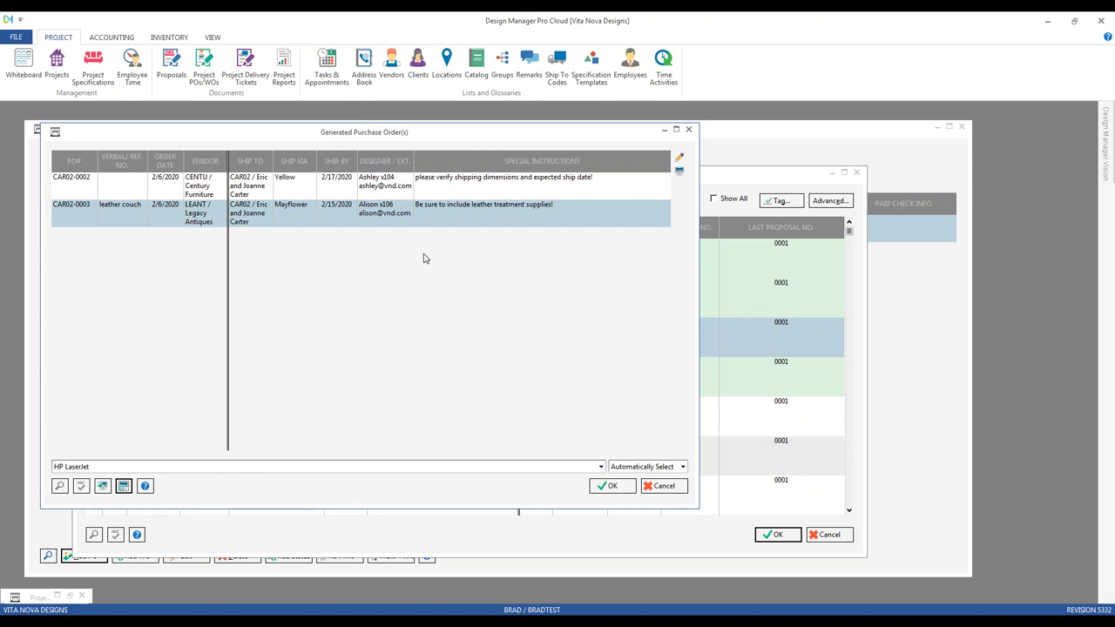
left_click(613, 486)
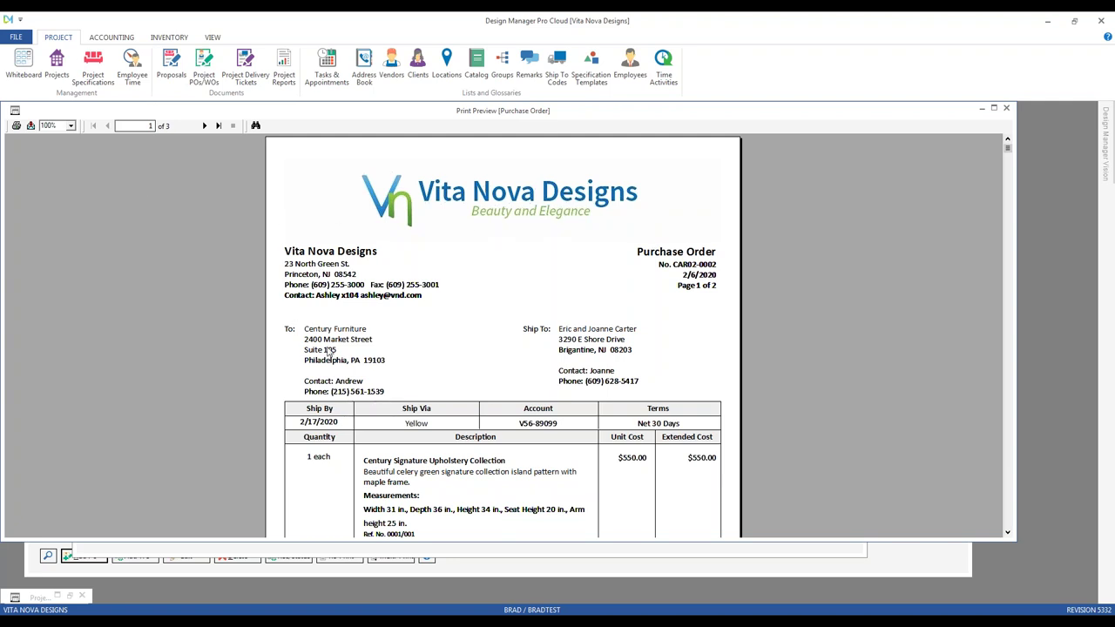
- Examine the previewed Century Furniture purchase order down to its special instructions and totals, and go to the Legacy Antiques order
left_click(323, 264)
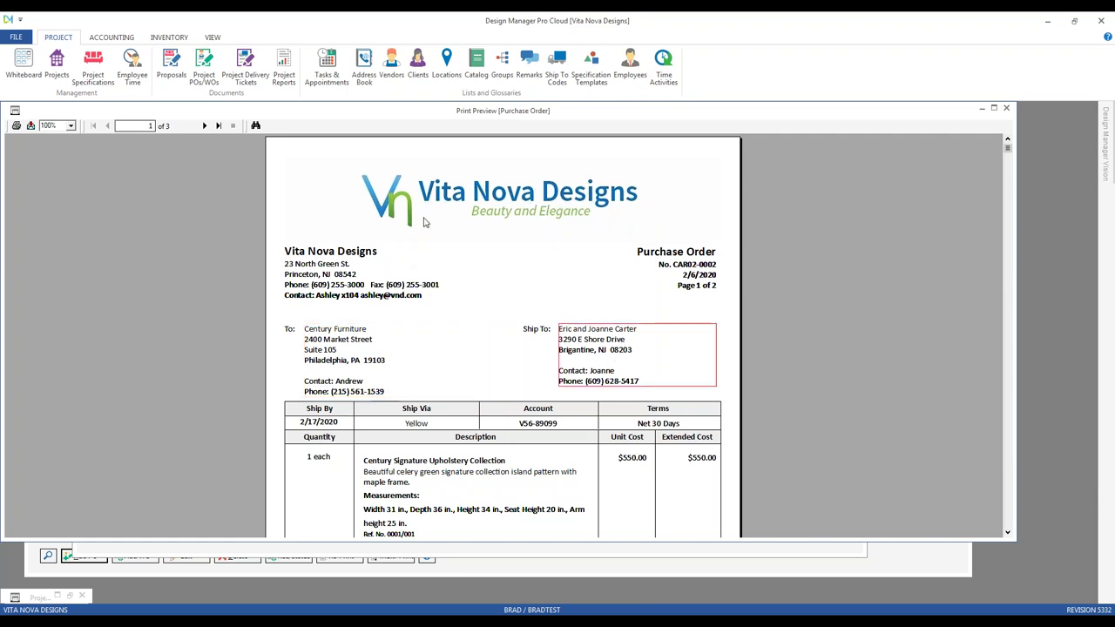
scroll(425, 222, "down", 3)
scroll(425, 222, "down", 1)
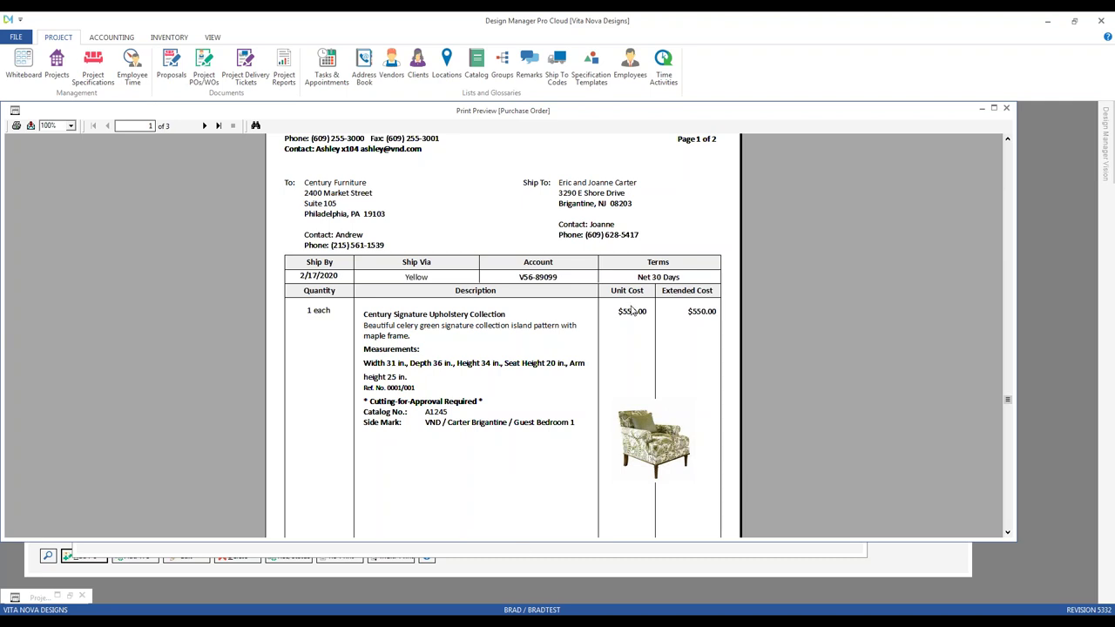
scroll(100, 335, "down", 1)
scroll(102, 337, "up", 3)
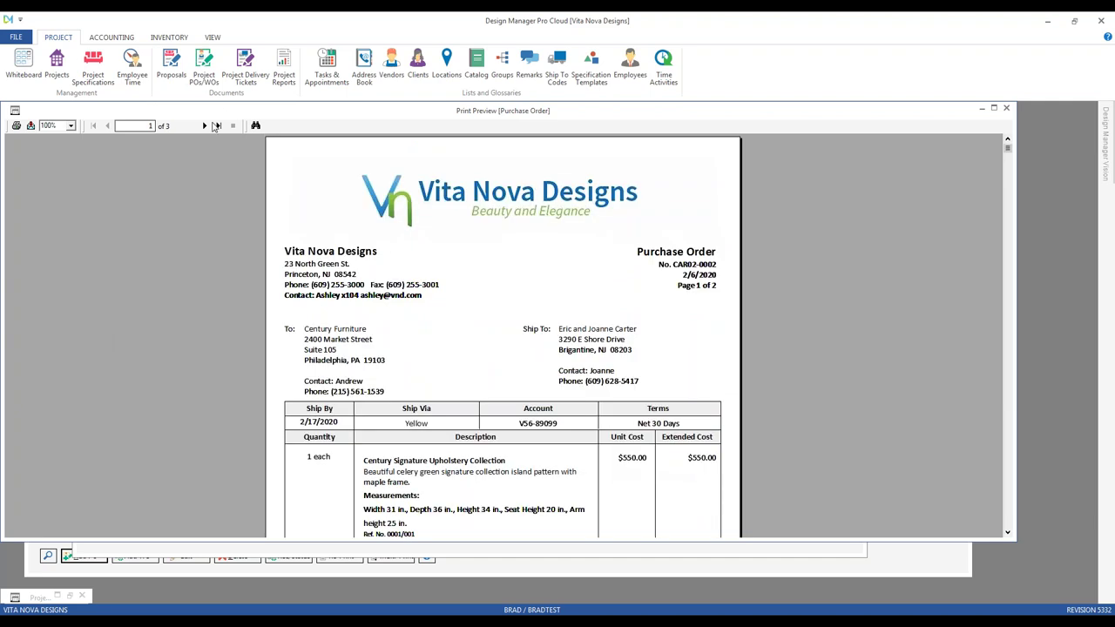
scroll(188, 250, "down", 5)
scroll(188, 252, "down", 4)
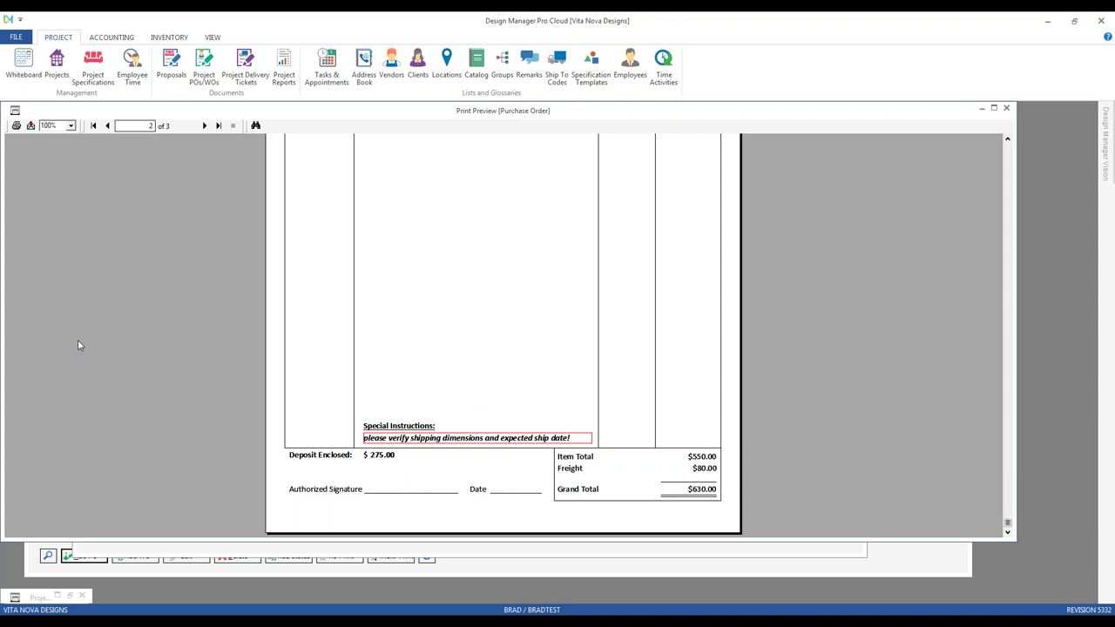
mouse_move(365, 463)
left_click(216, 126)
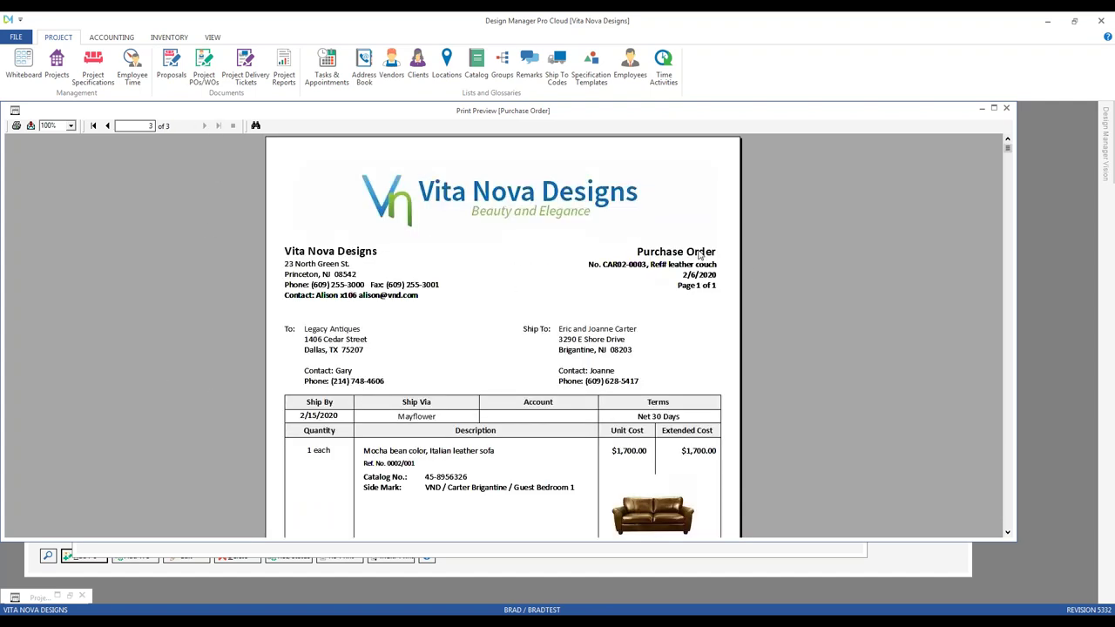
- Examine the previewed Legacy Antiques order down to its special instructions and totals, and check the email and export choices without using them
left_click(678, 270)
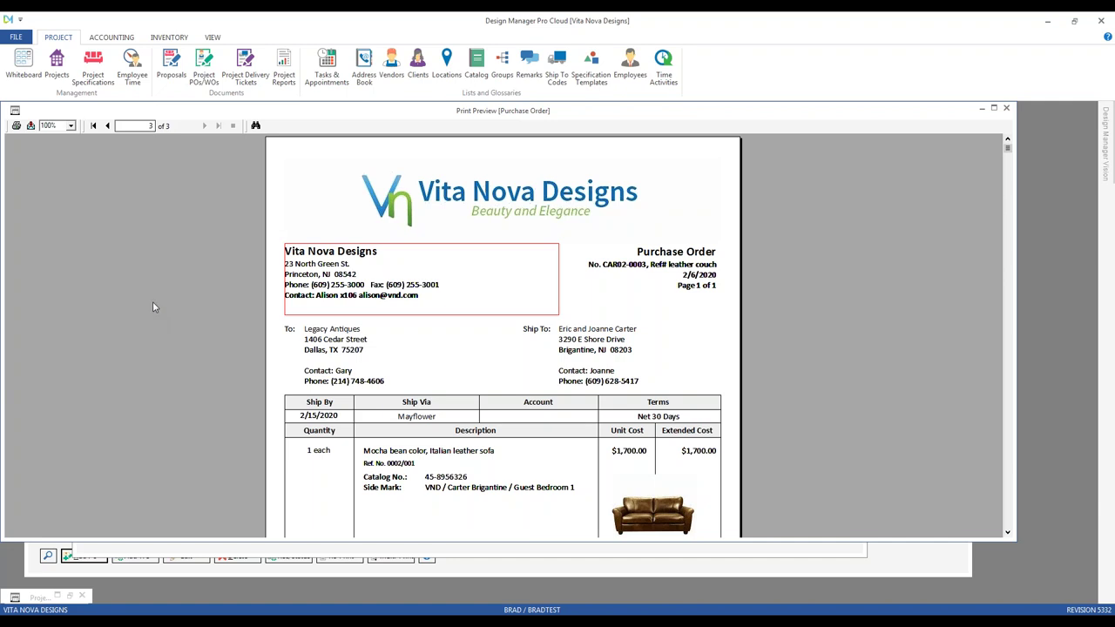
scroll(157, 301, "down", 3)
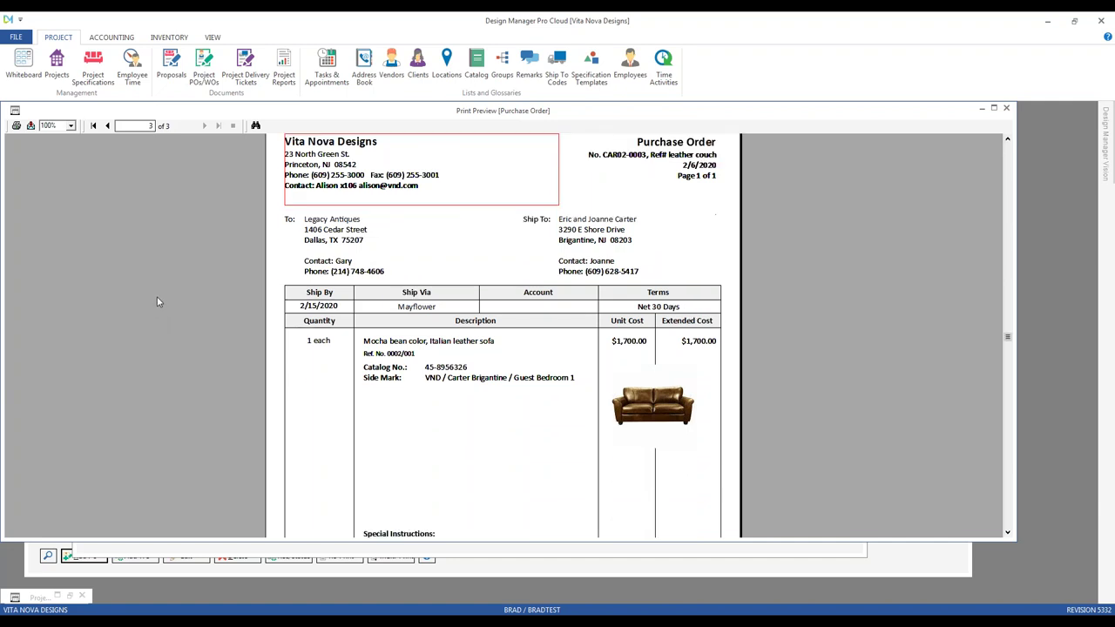
scroll(158, 302, "down", 3)
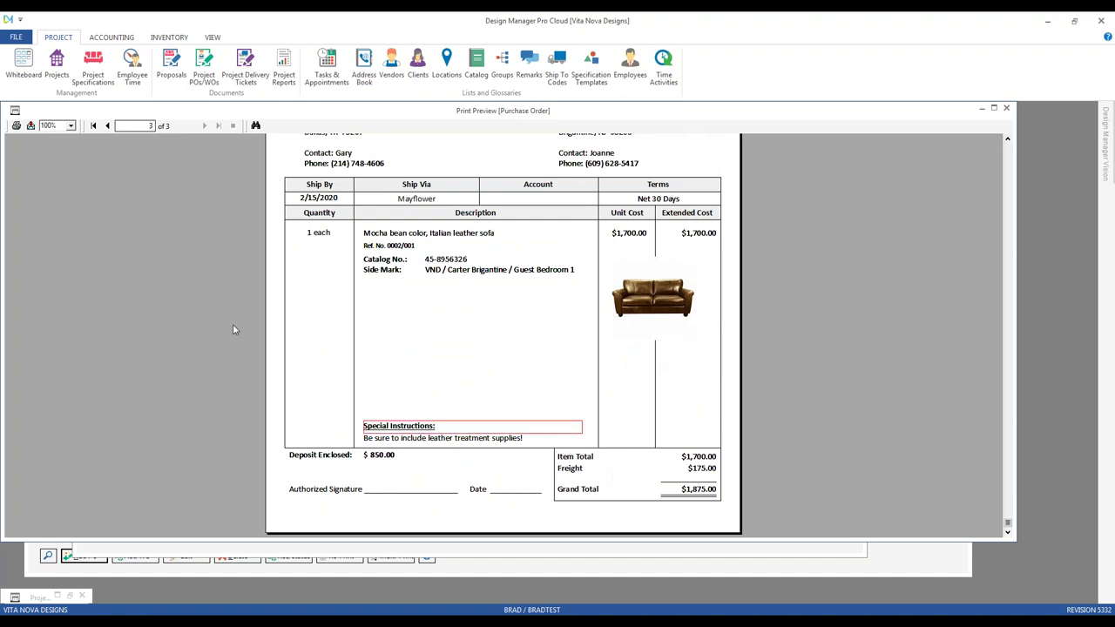
left_click(30, 126)
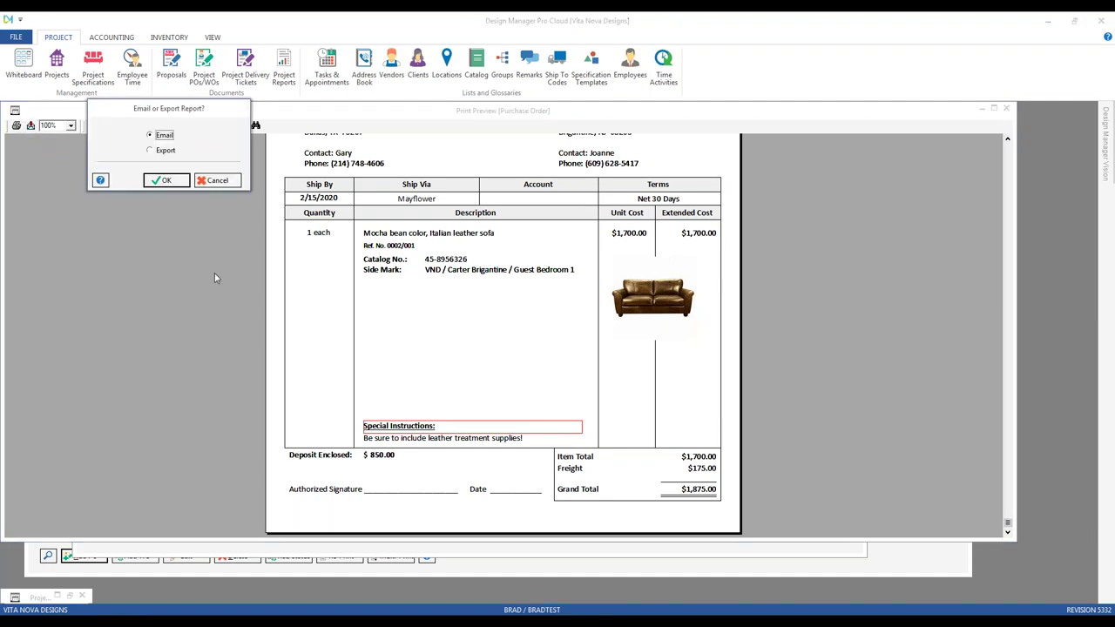
left_click(161, 152)
left_click(219, 180)
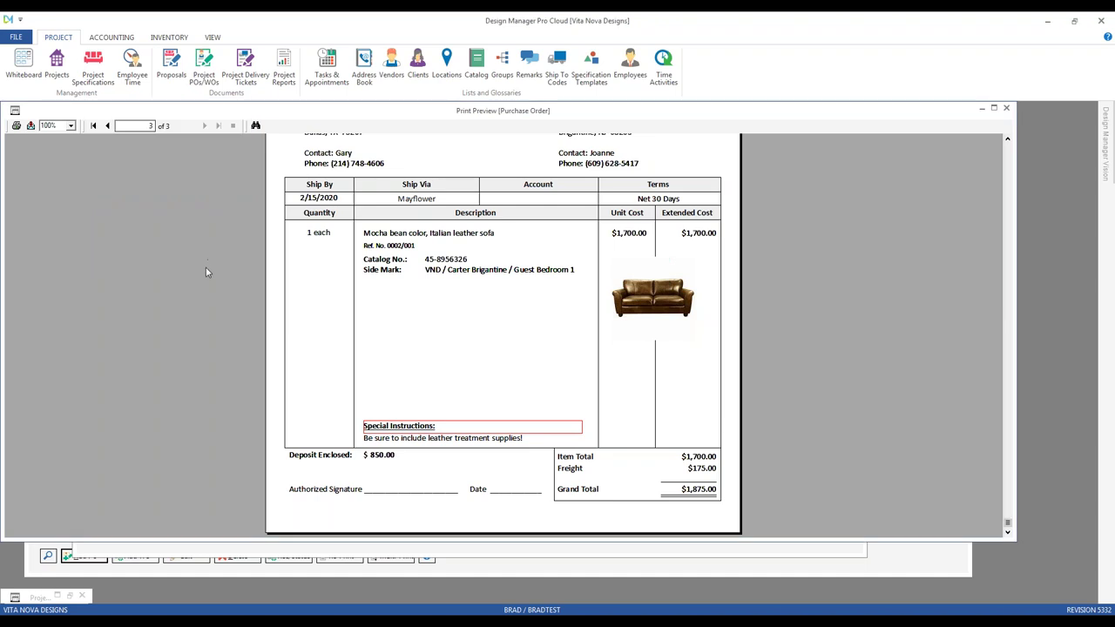
- Return to the first page of the previewed Century Furniture order, close the print preview and accept the purchase orders
scroll(205, 267, "up", 3)
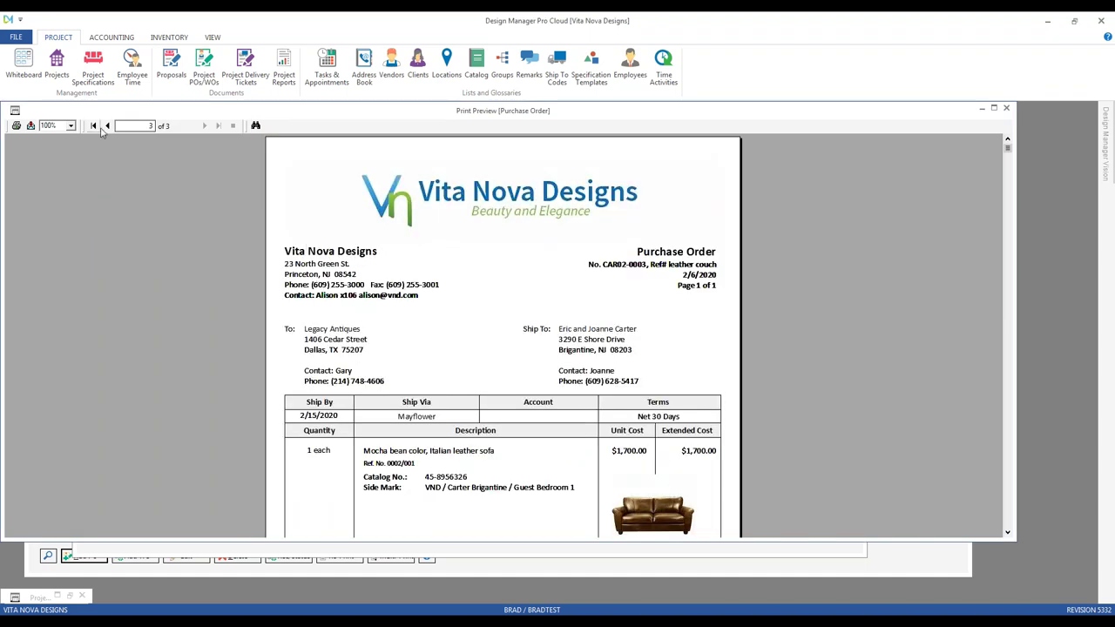
left_click(107, 125)
left_click(108, 125)
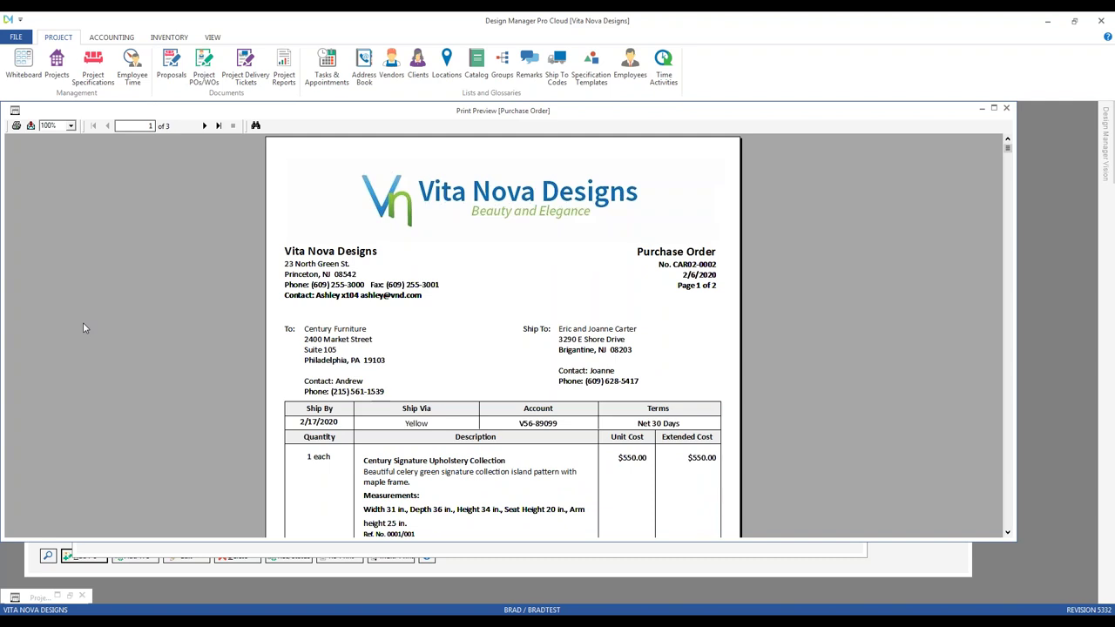
left_click(1006, 108)
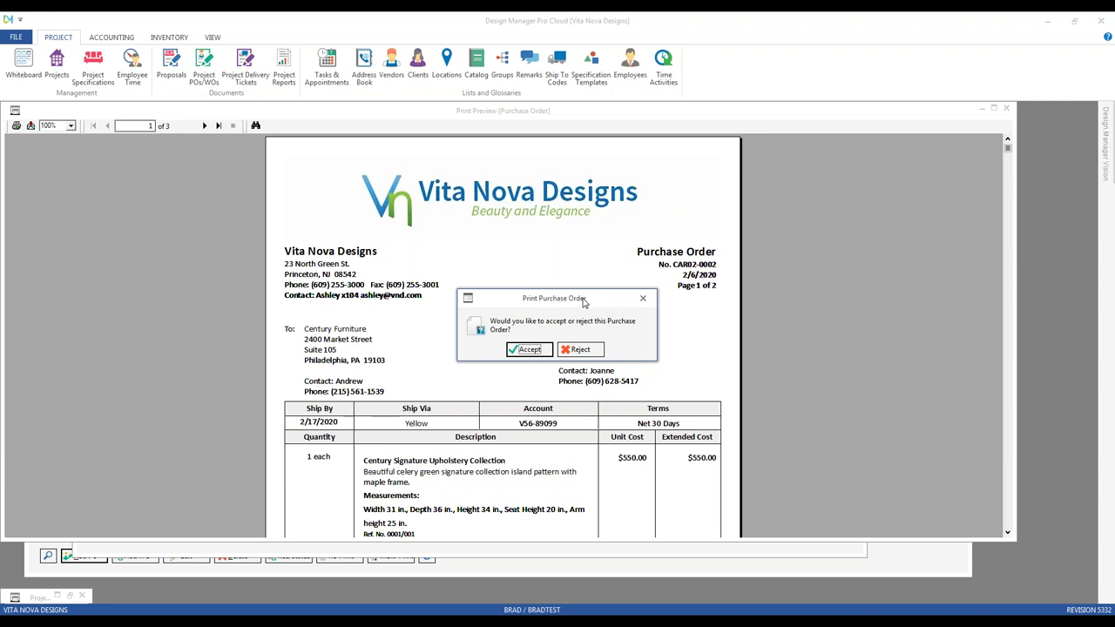
left_click(533, 350)
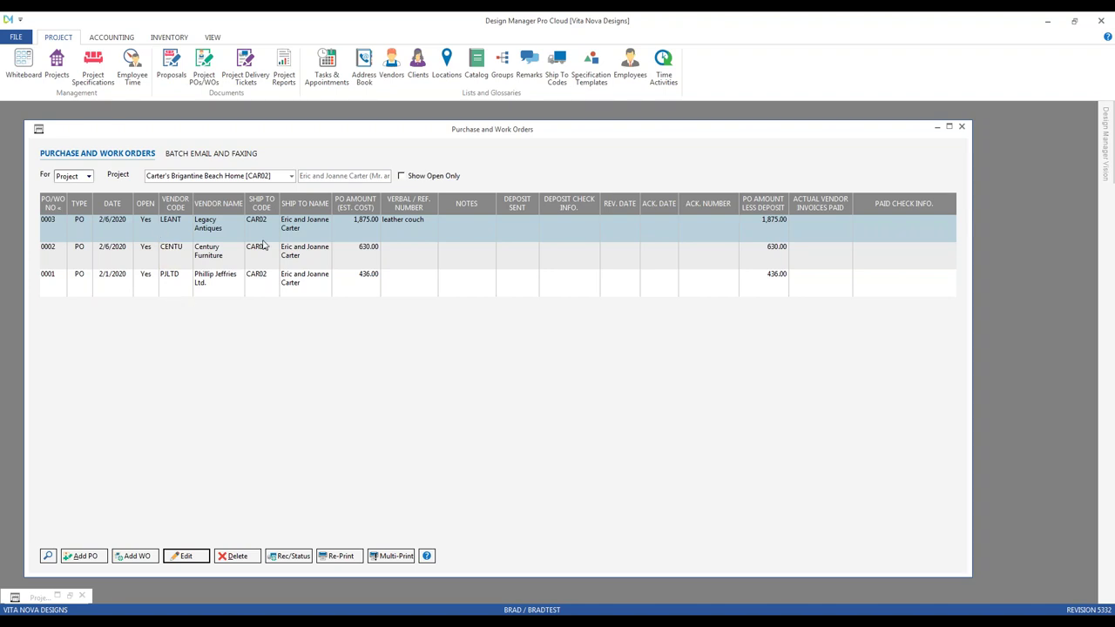
- Switch the purchase and work order list to the Pennington home project CAR01
left_click(250, 181)
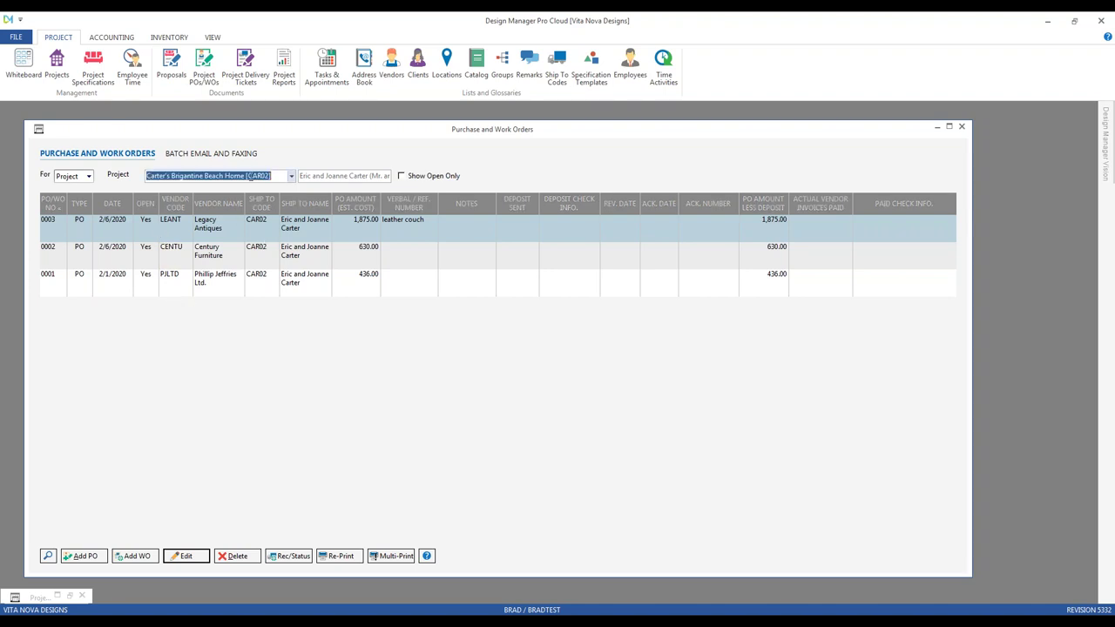
key("alt+Down")
key("Down")
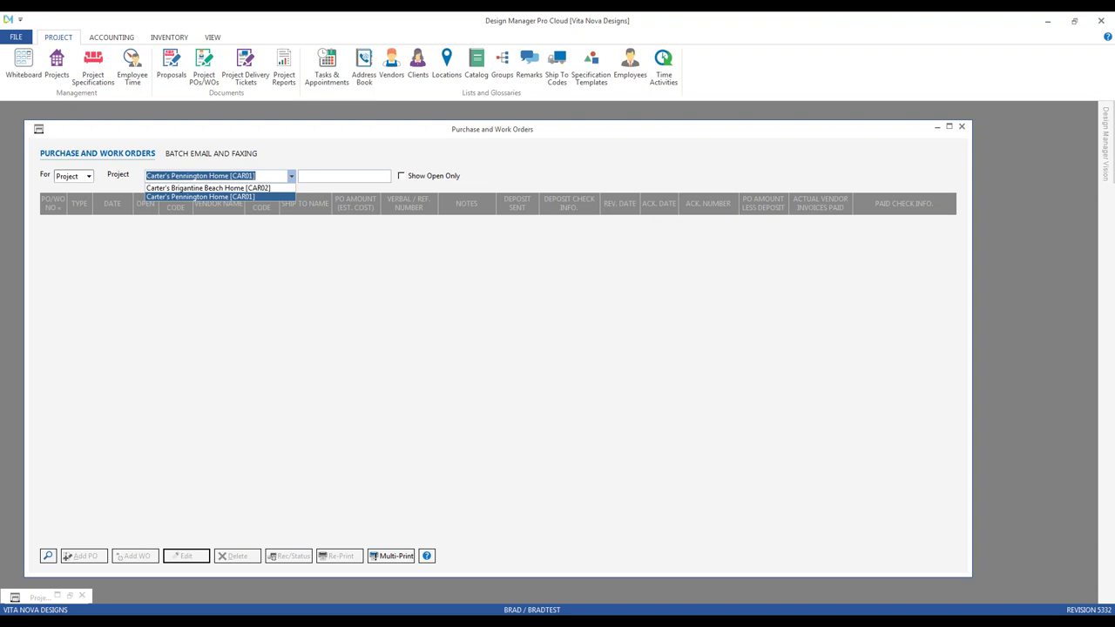
key("Return")
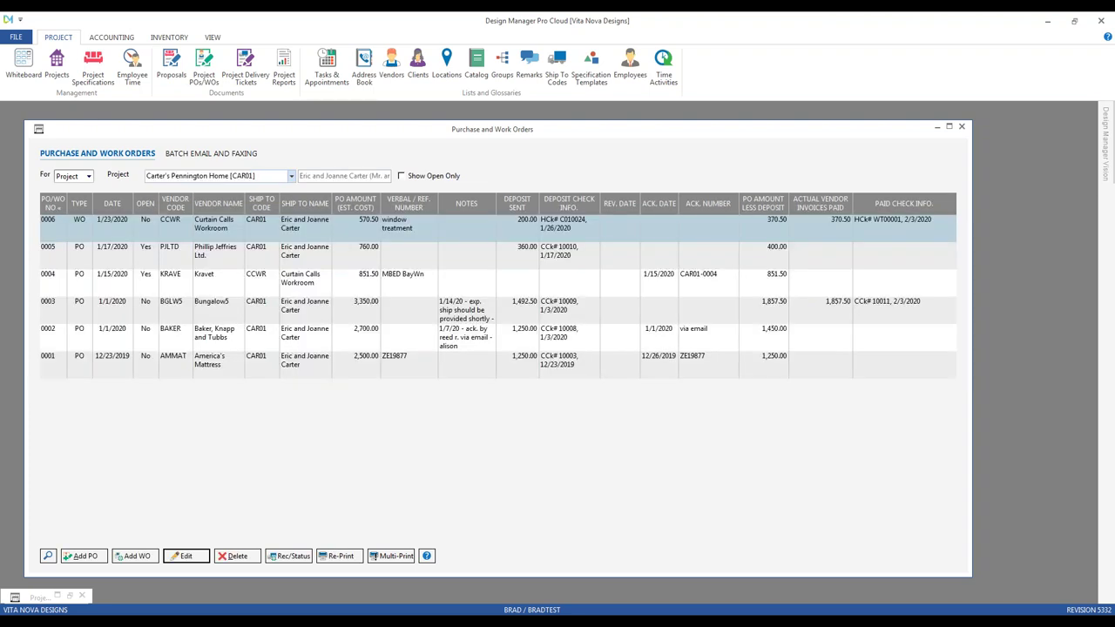
- Set up an emailed re-print of the Bungalow5 purchase order, check its recipient and PDF attachment, and cancel the email
left_click(199, 319)
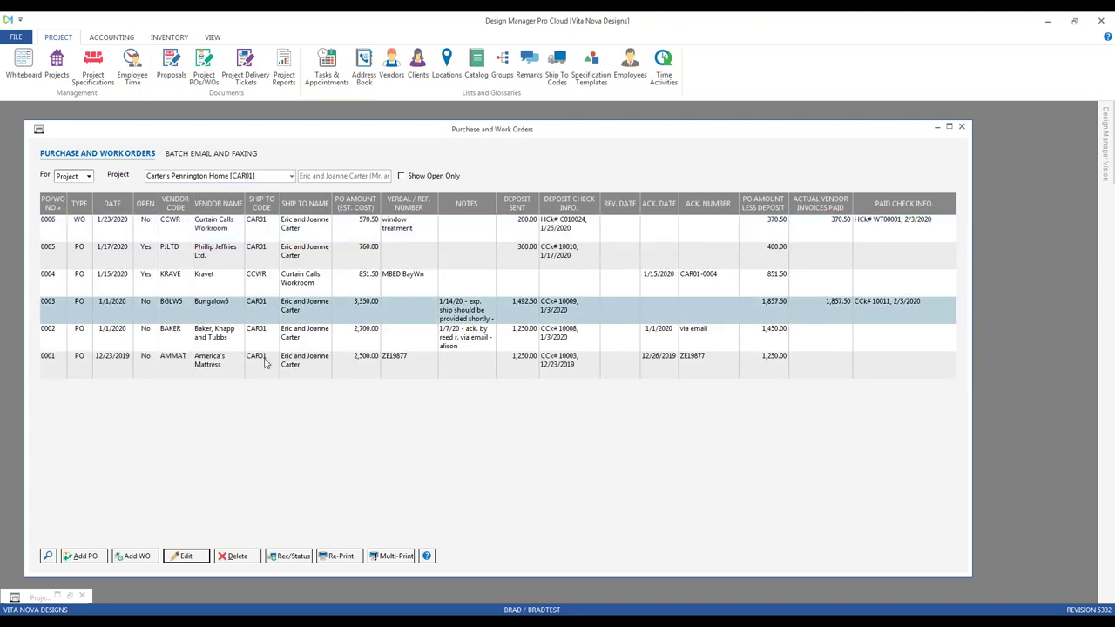
left_click(332, 562)
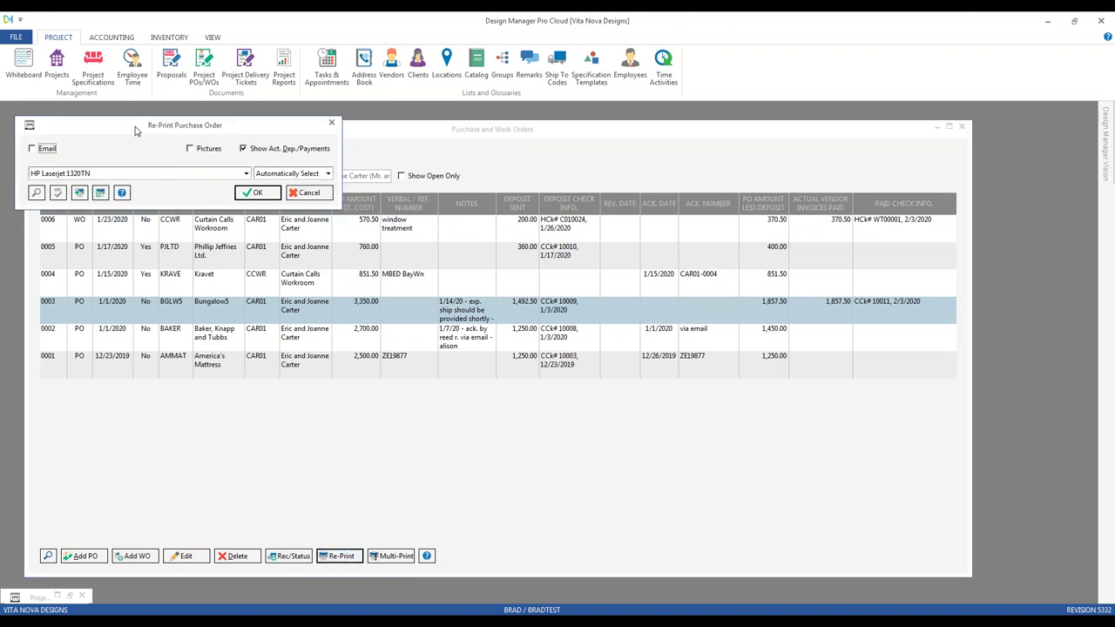
left_click_drag(135, 131, 217, 210)
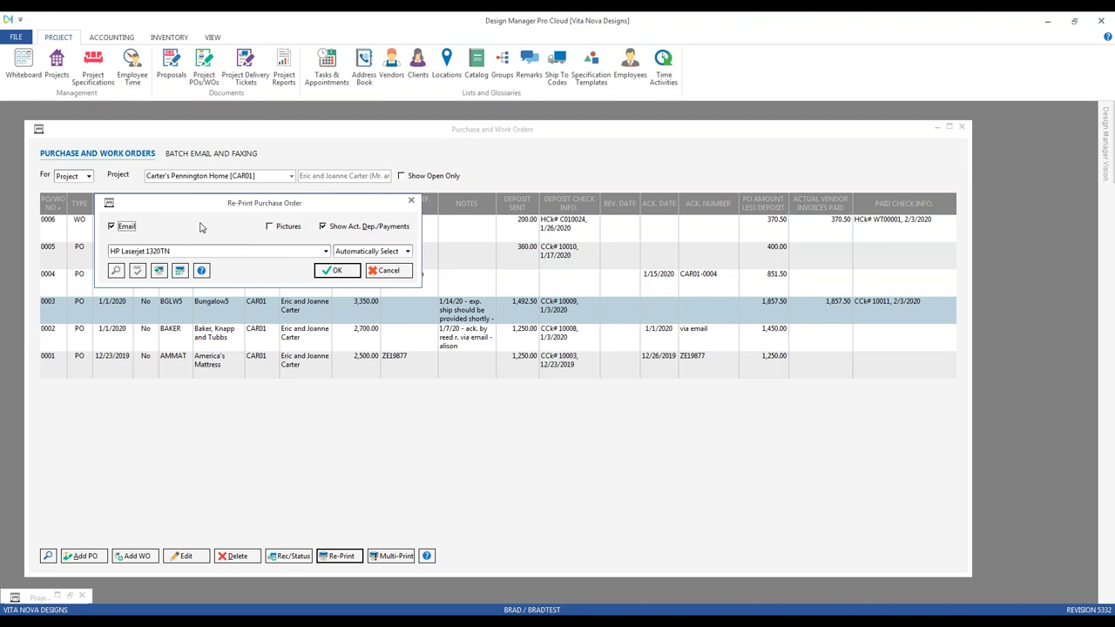
left_click(337, 271)
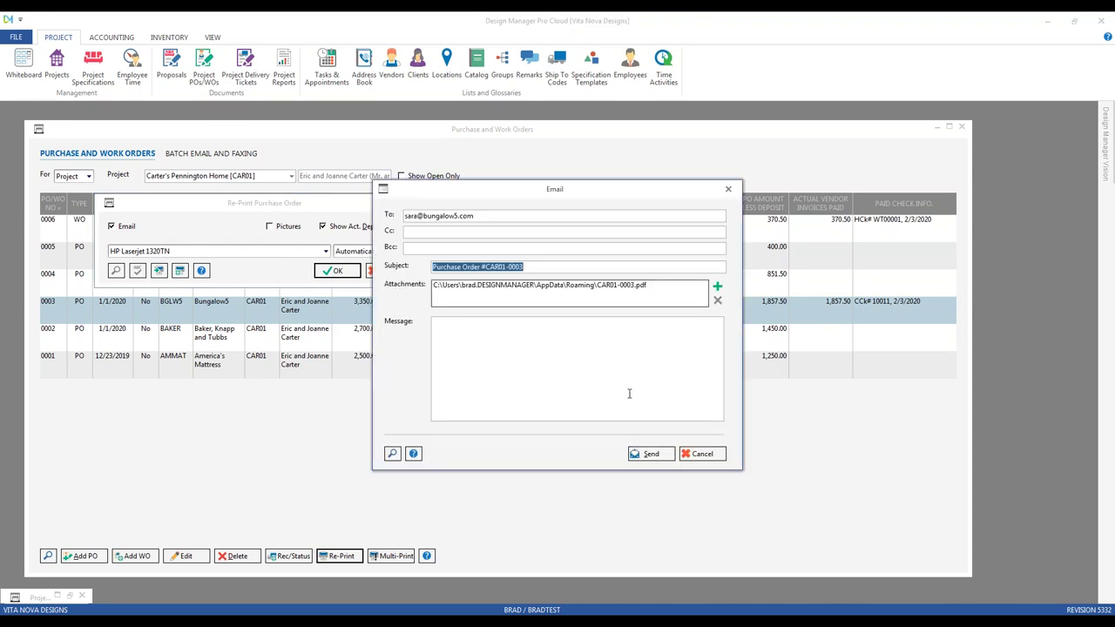
left_click(660, 290)
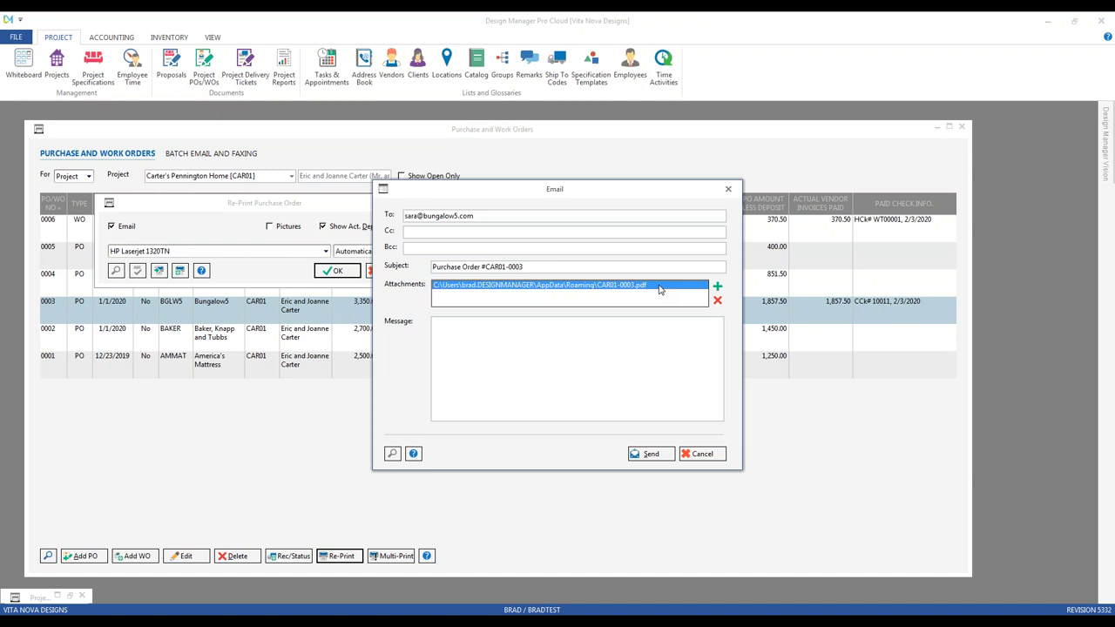
left_click(502, 215)
left_click(702, 454)
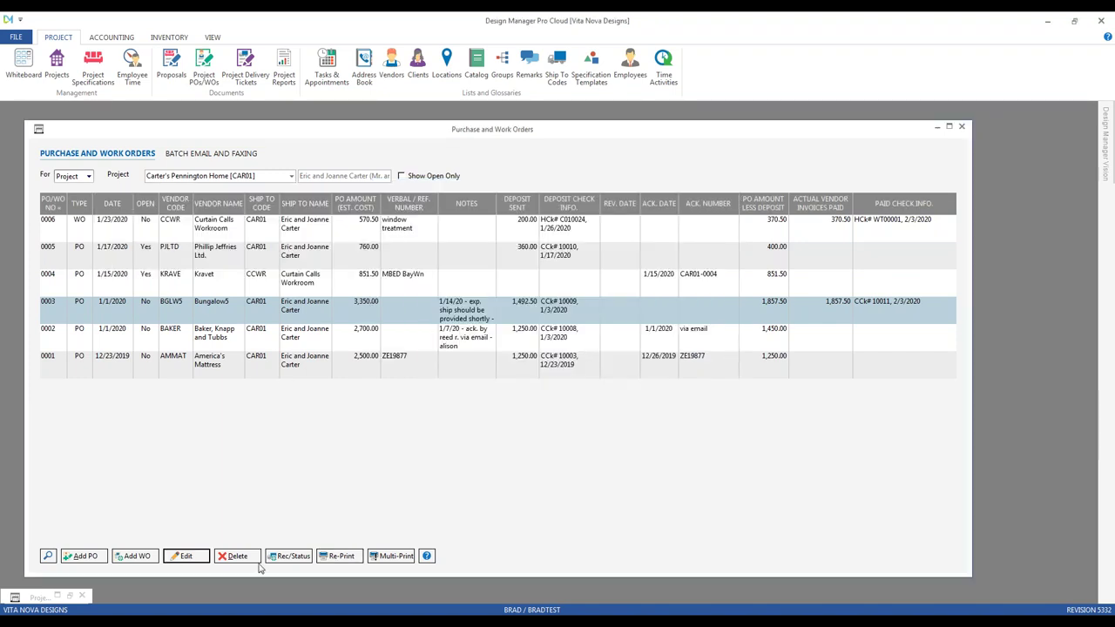
- Preview a re-print of the Bungalow5 purchase order with actual deposits and payments shown, examine its items and totals, and close the preview
left_click(329, 558)
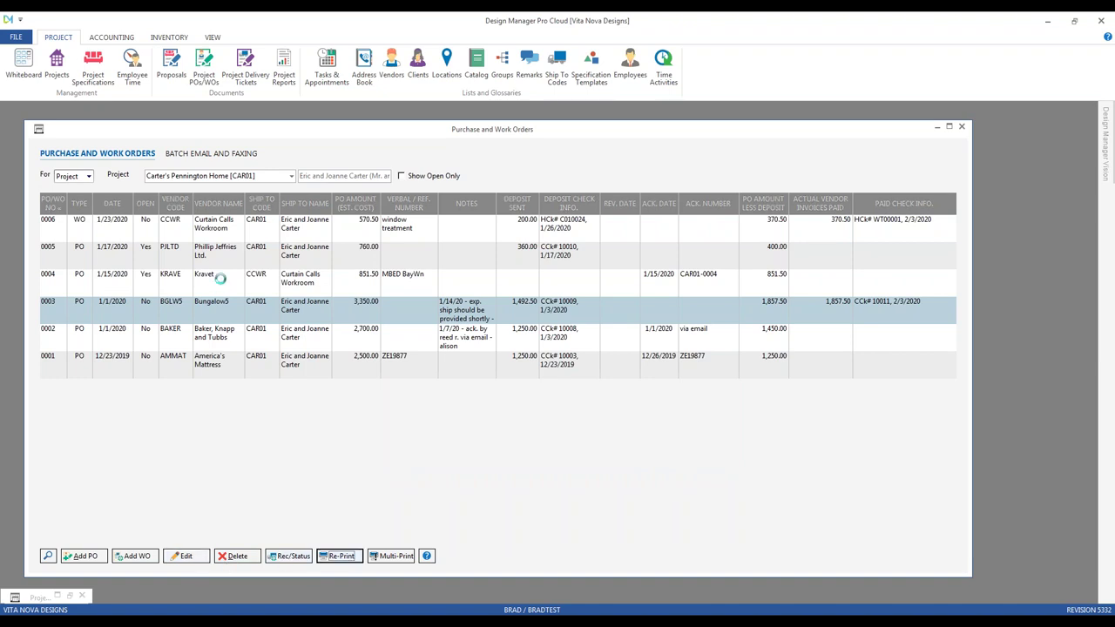
left_click_drag(130, 169, 172, 217)
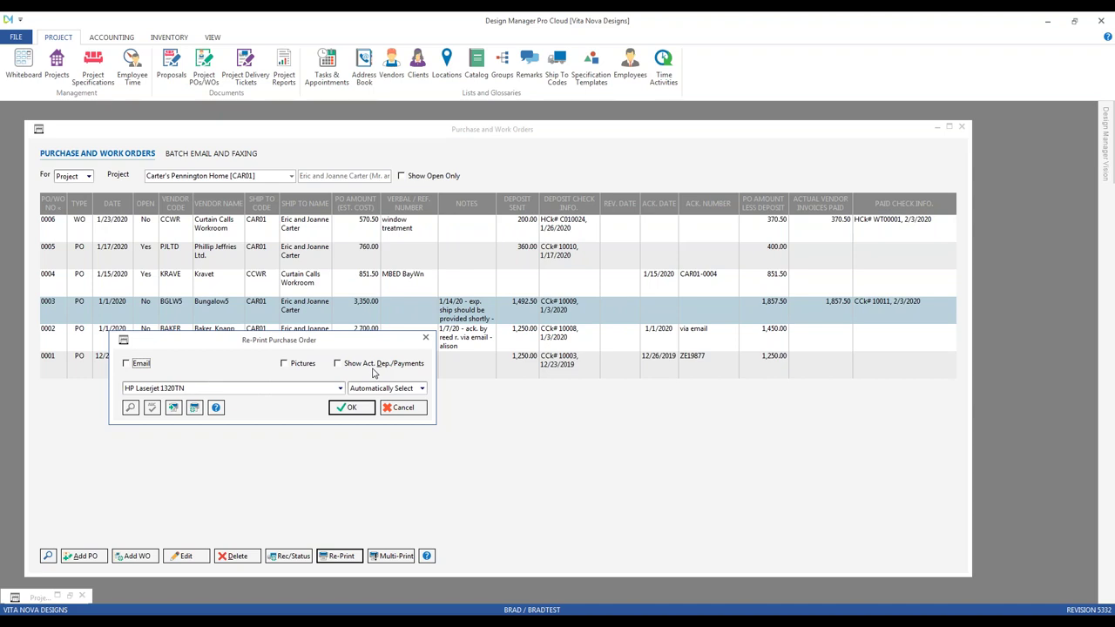
left_click(376, 365)
left_click(346, 408)
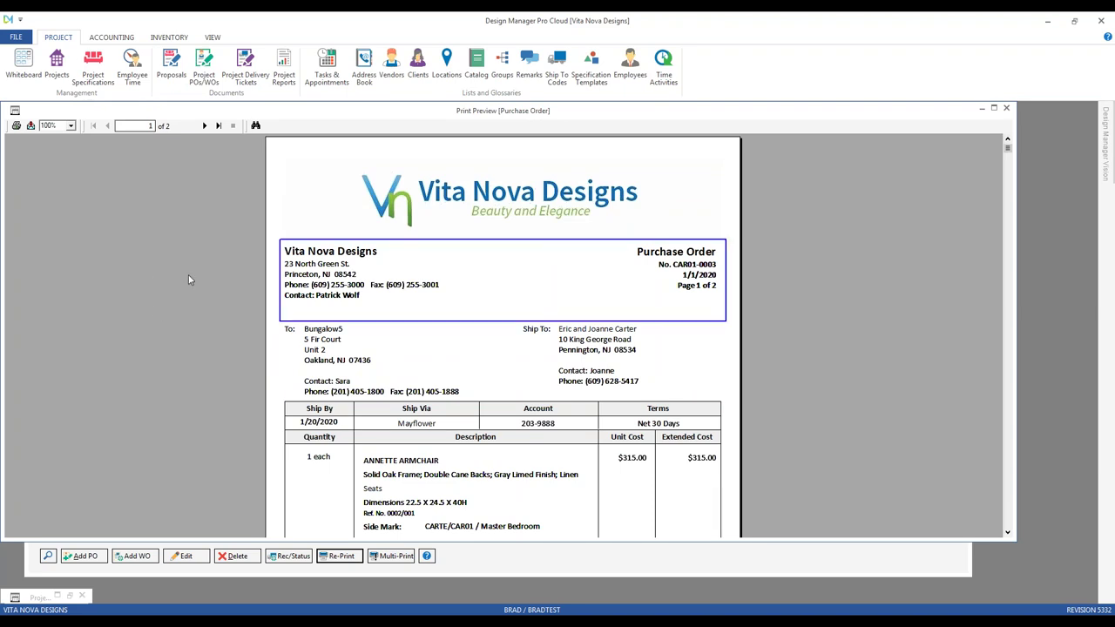
scroll(190, 280, "down", 1)
scroll(190, 280, "down", 5)
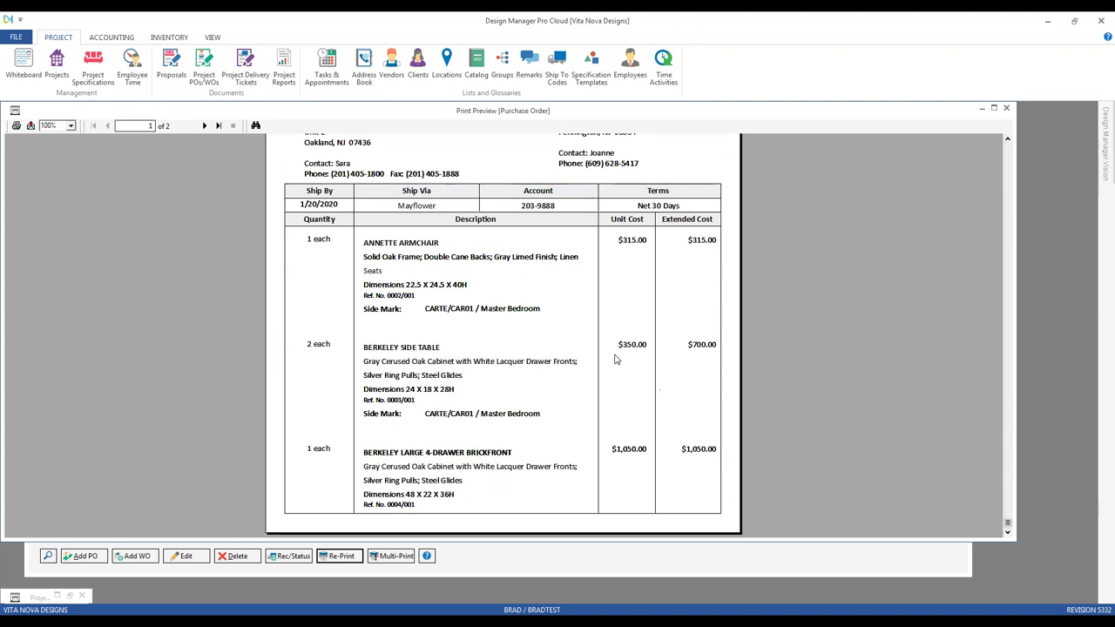
left_click(205, 126)
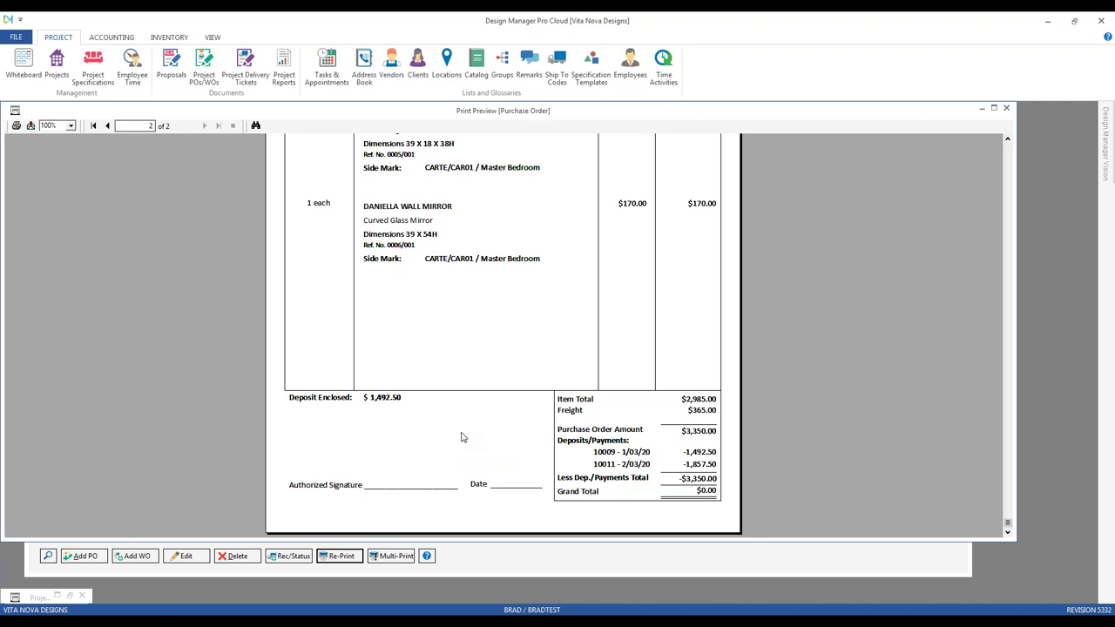
left_click(1006, 108)
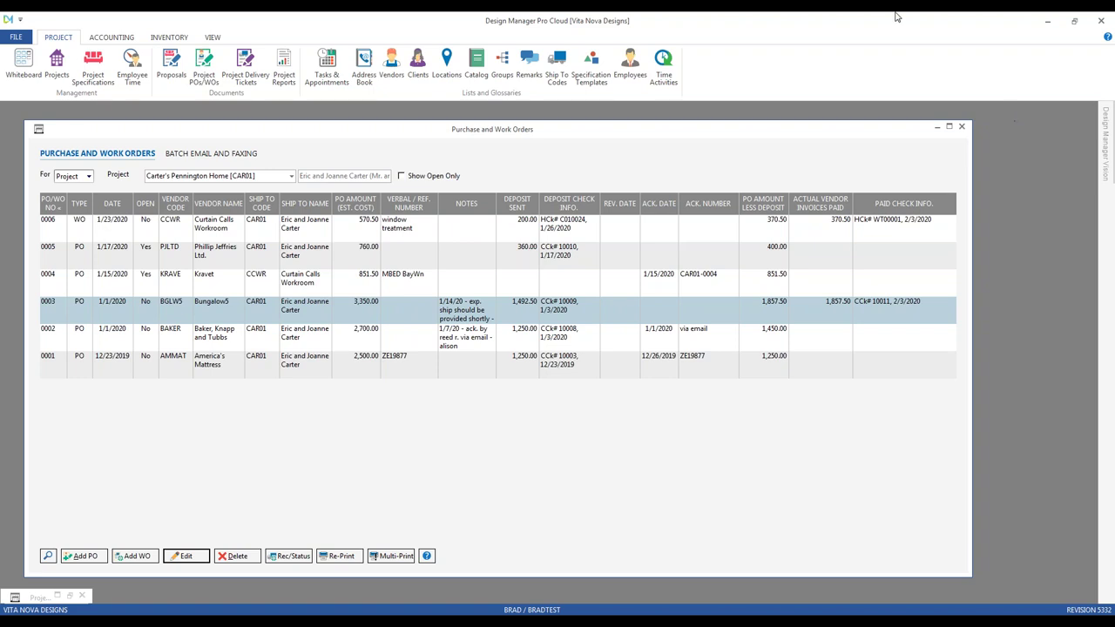
- Open the America's Mattress purchase order 0001 for editing as a change order
left_click(244, 364)
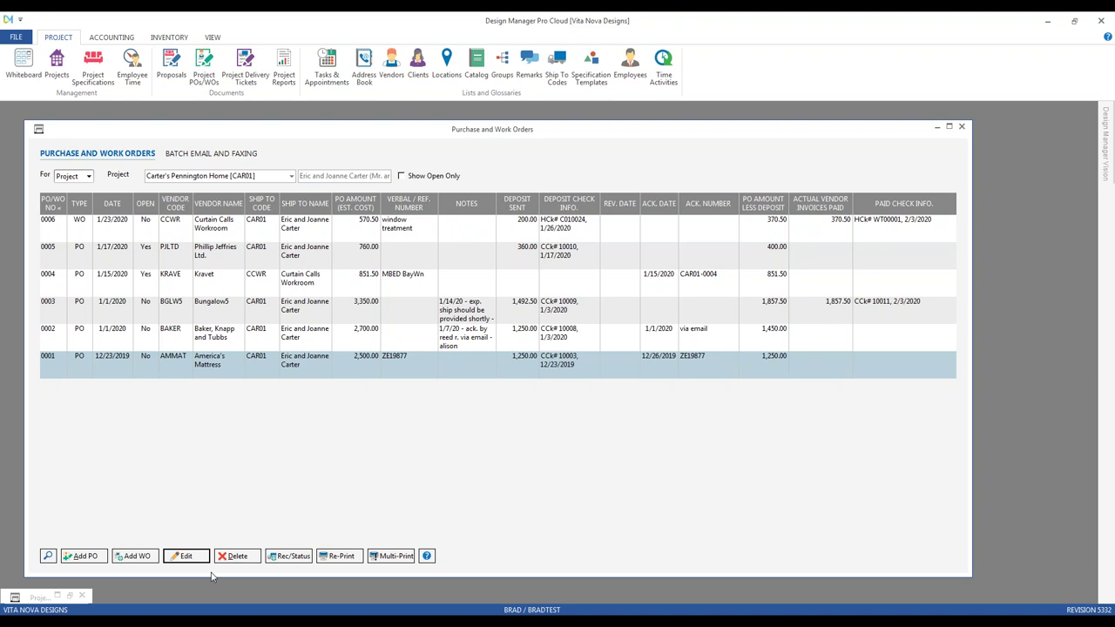
double_click(224, 371)
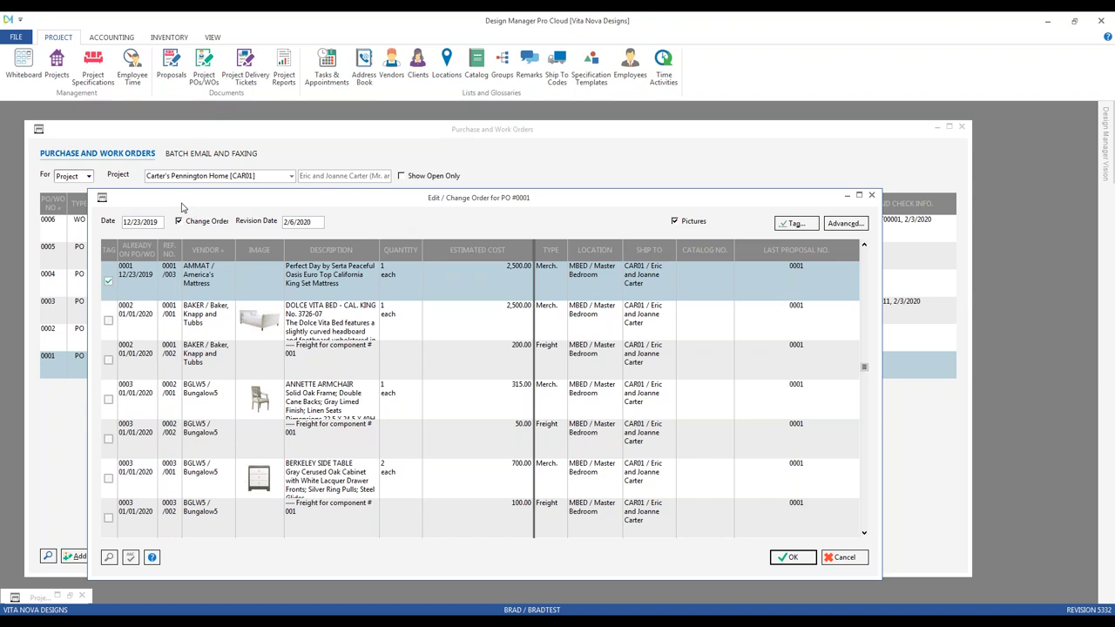
left_click_drag(137, 210, 106, 172)
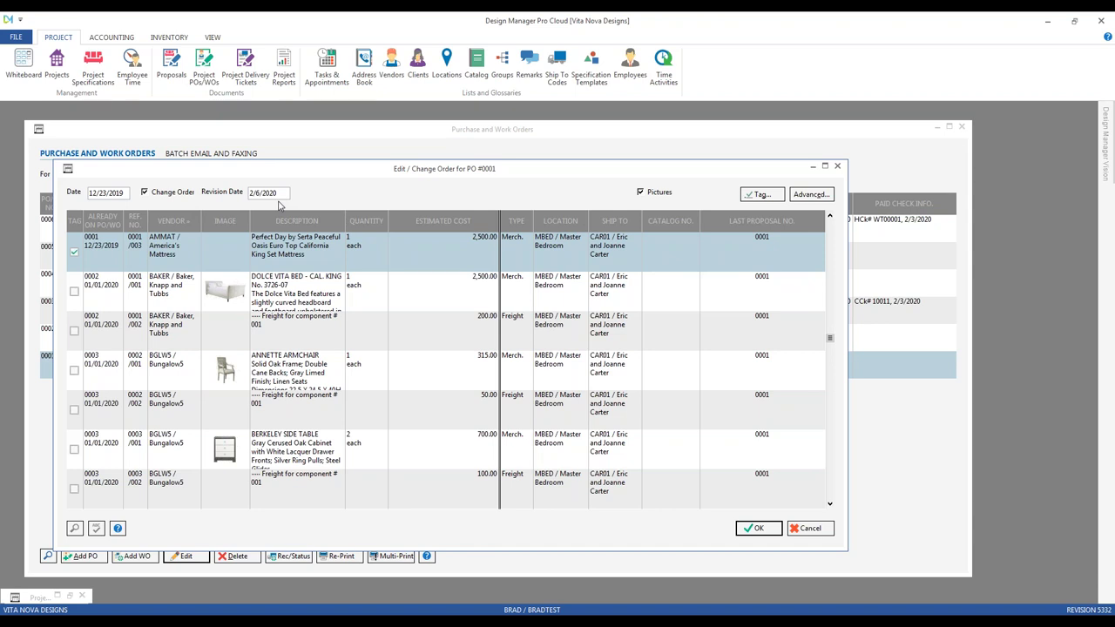
- Check the "Default to Change Order on Edit" setting in the company's advanced PO/WO options, and leave the company information unchanged
left_click(16, 37)
left_click(305, 256)
left_click(512, 376)
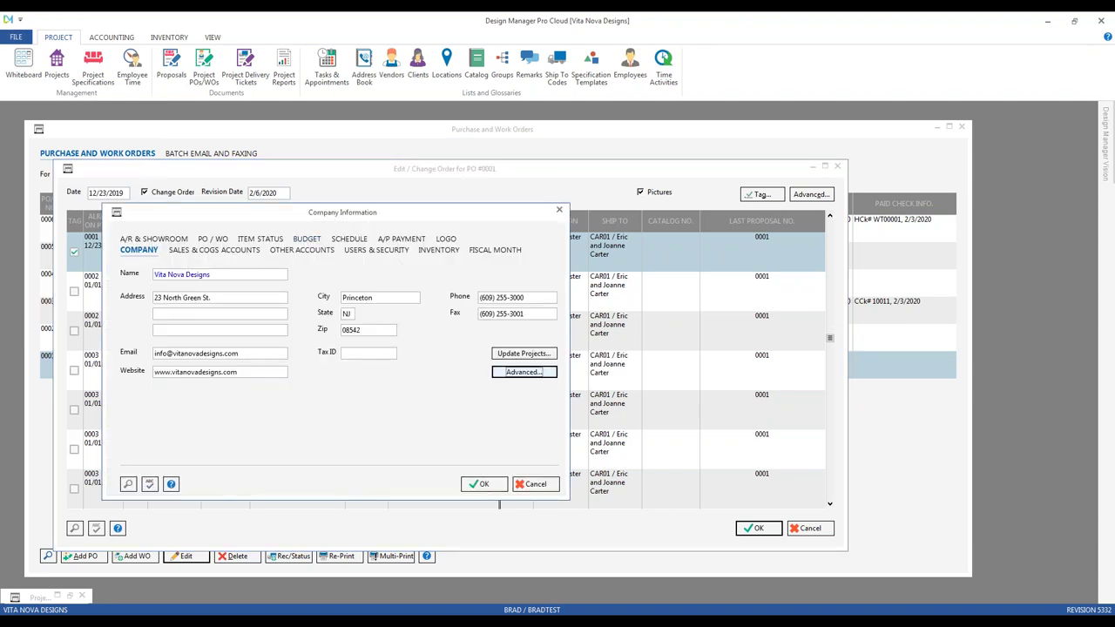
left_click(305, 254)
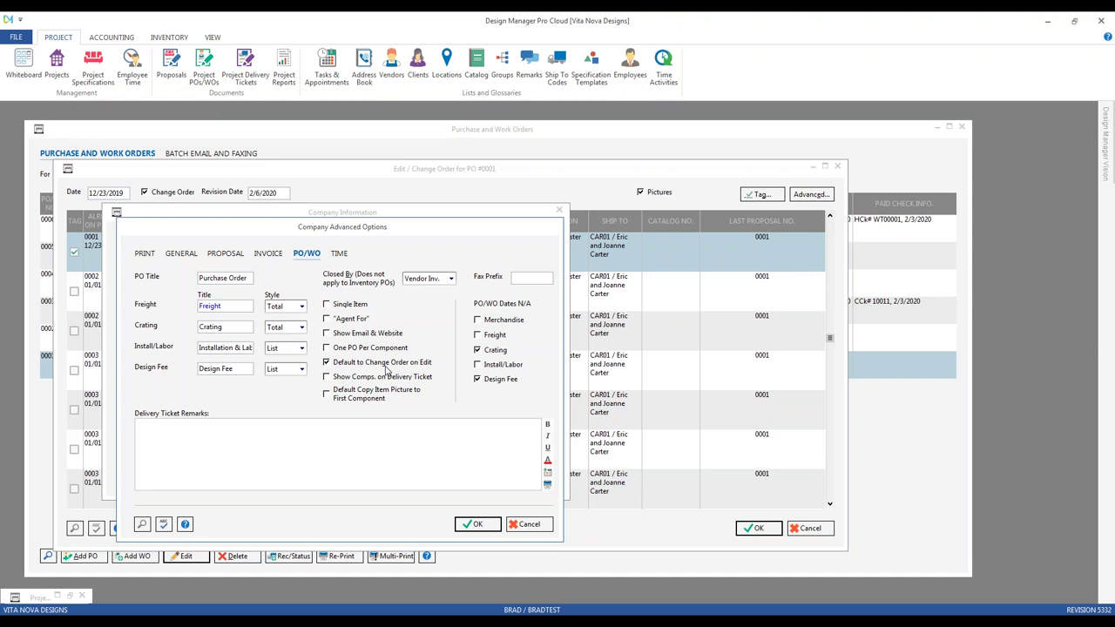
left_click(529, 526)
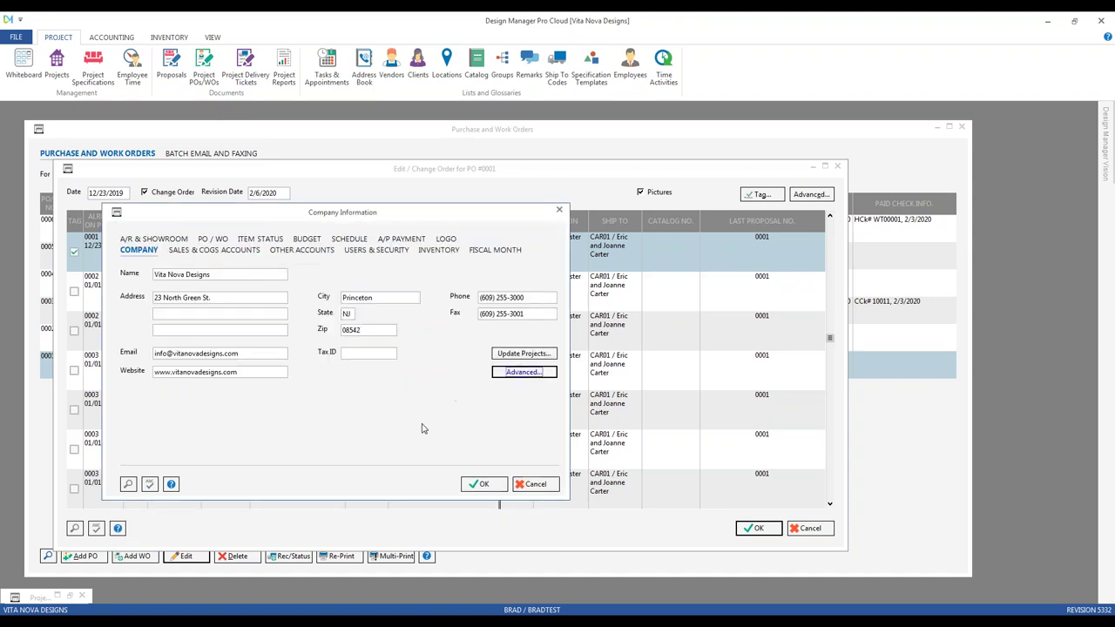
left_click(538, 485)
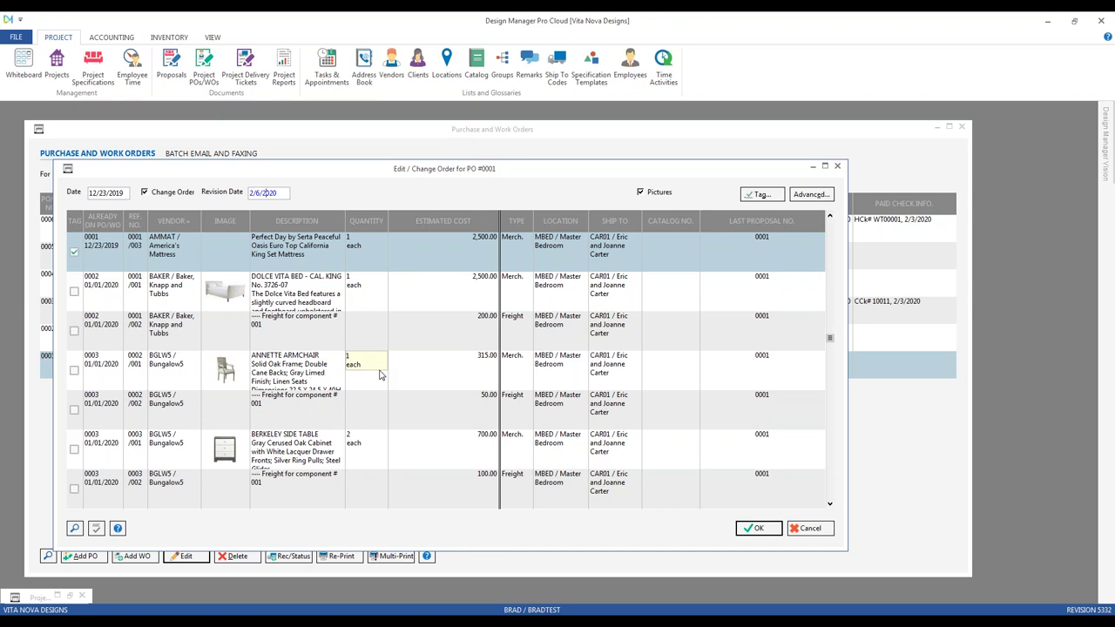
- Set the change order's revision date to 2/5/2020 using the date search
left_click(75, 528)
left_click(444, 268)
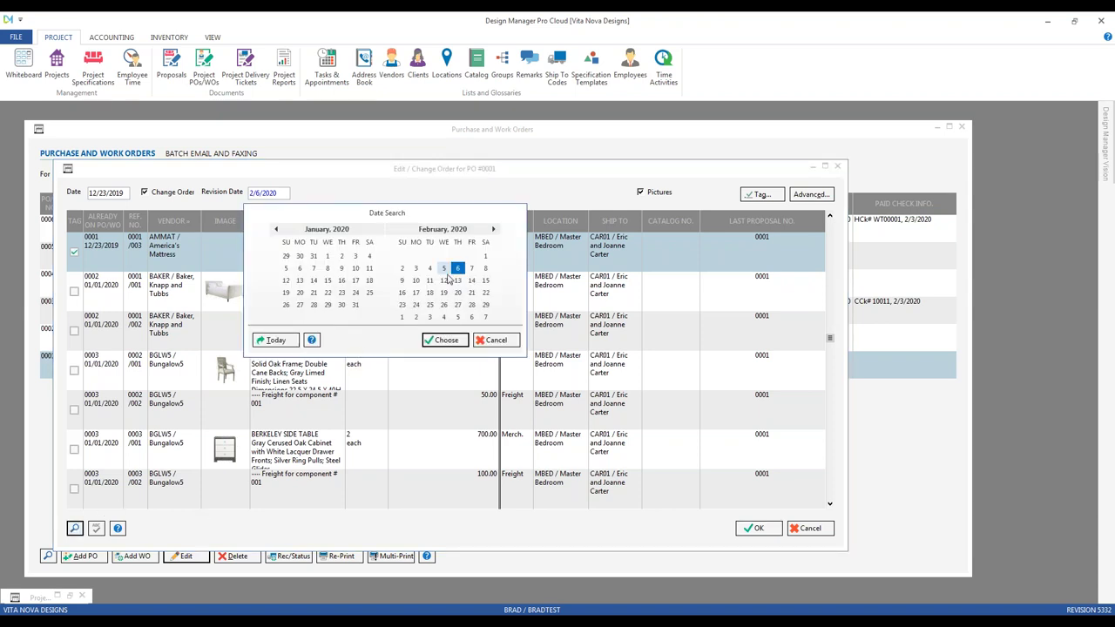
left_click(446, 339)
- Set the unit cost of the America's Mattress king set mattress component to 2,550.00 and save the component
left_click(428, 372)
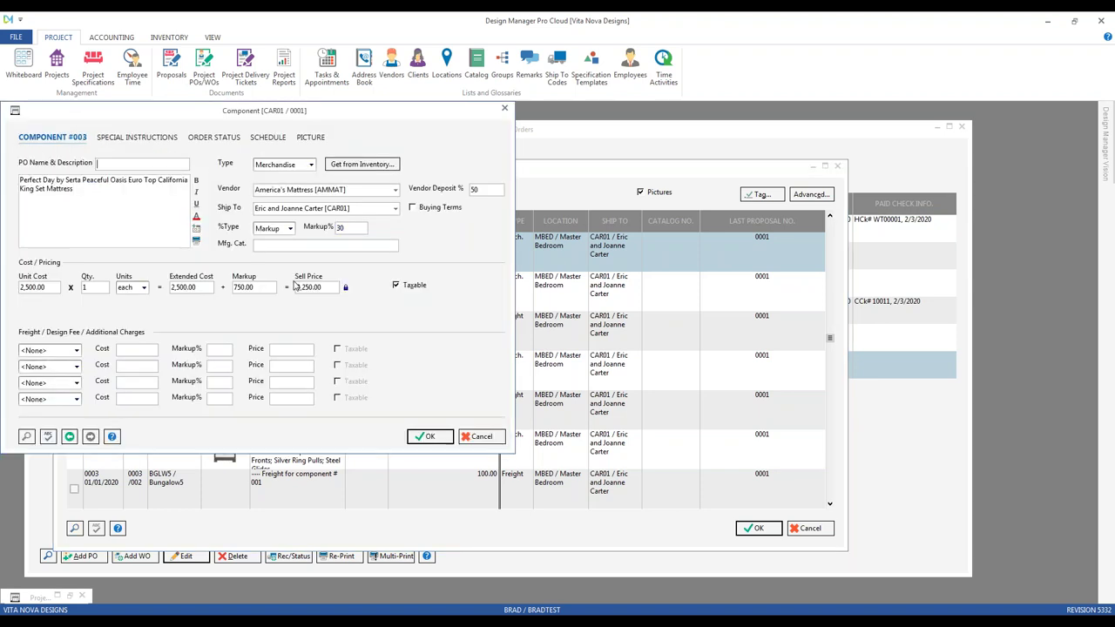
left_click(54, 287)
type("2550")
left_click(83, 288)
key("Return")
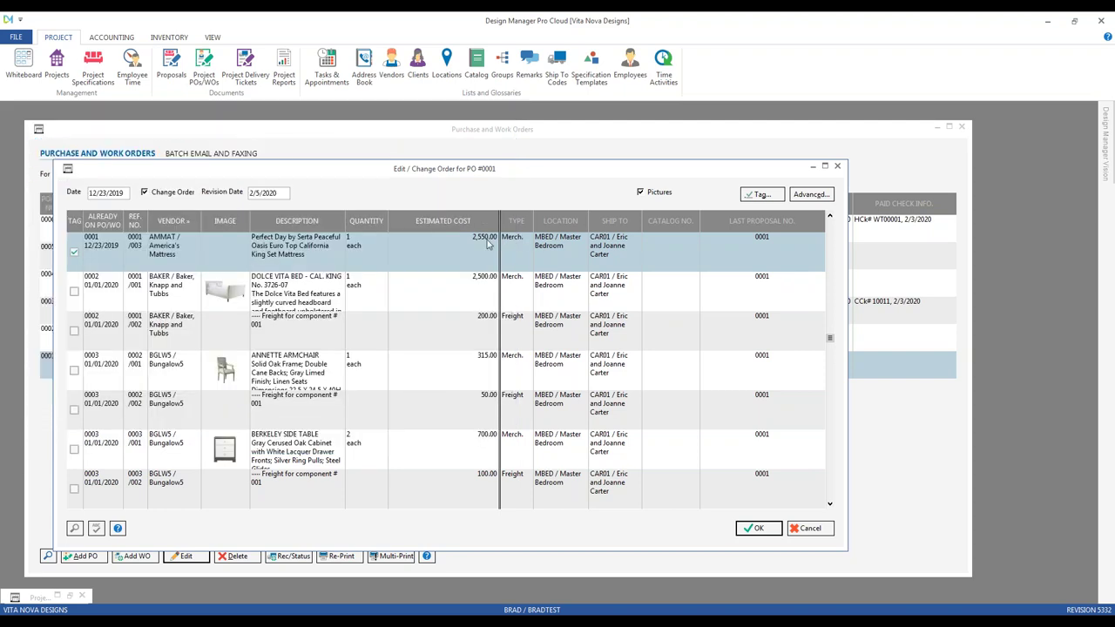
left_click(487, 245)
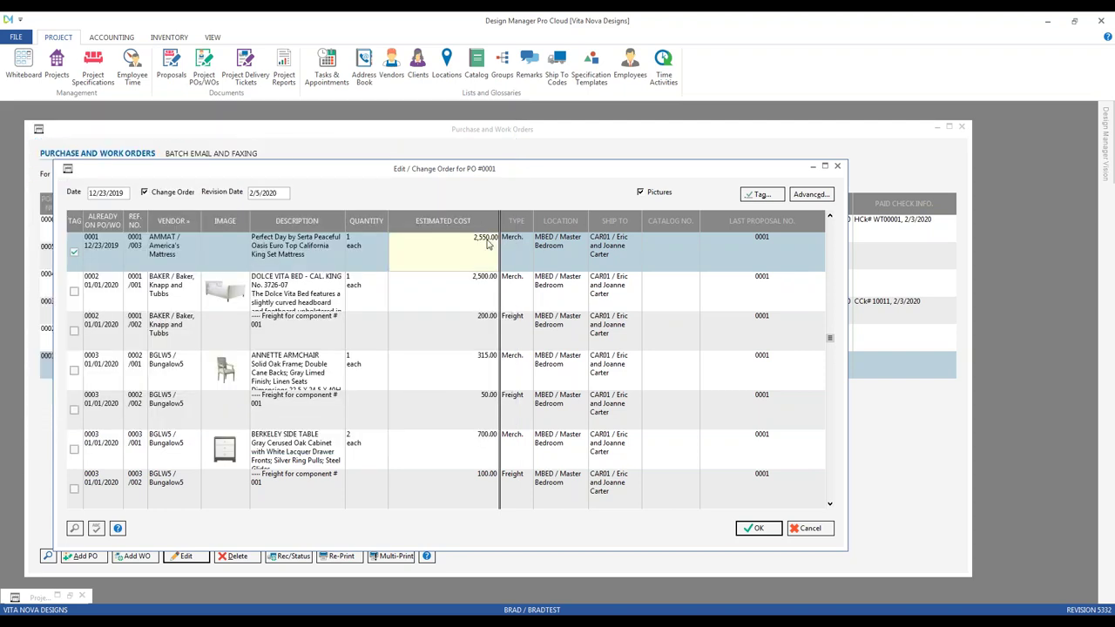
- Generate the change order for America's Mattress purchase order 0001, review its print preview down to the totals, and accept it
left_click(754, 528)
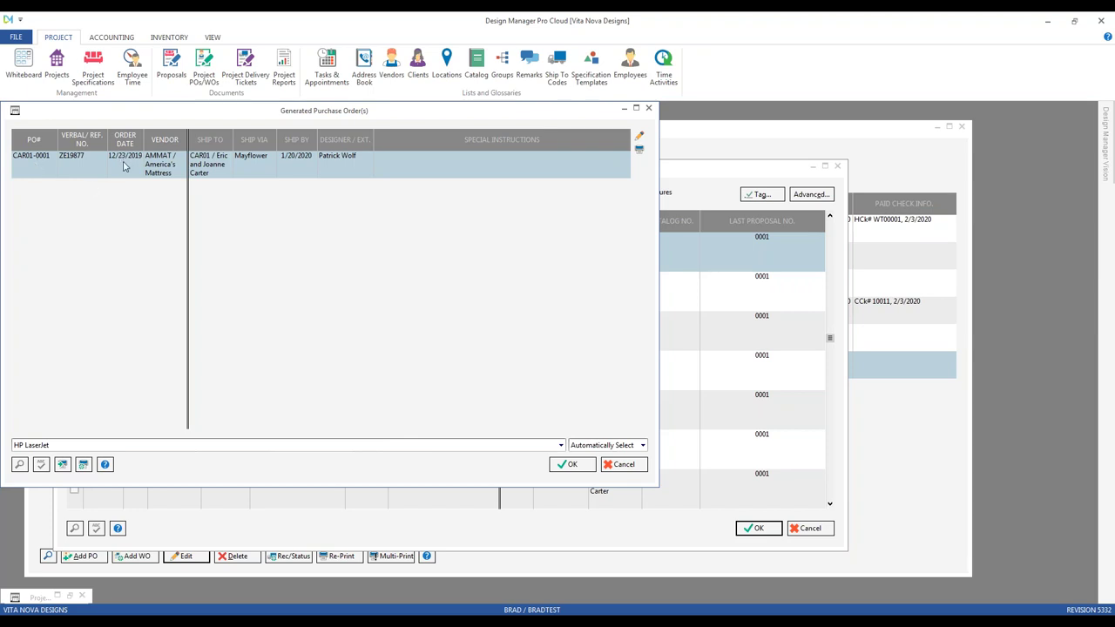
left_click(568, 464)
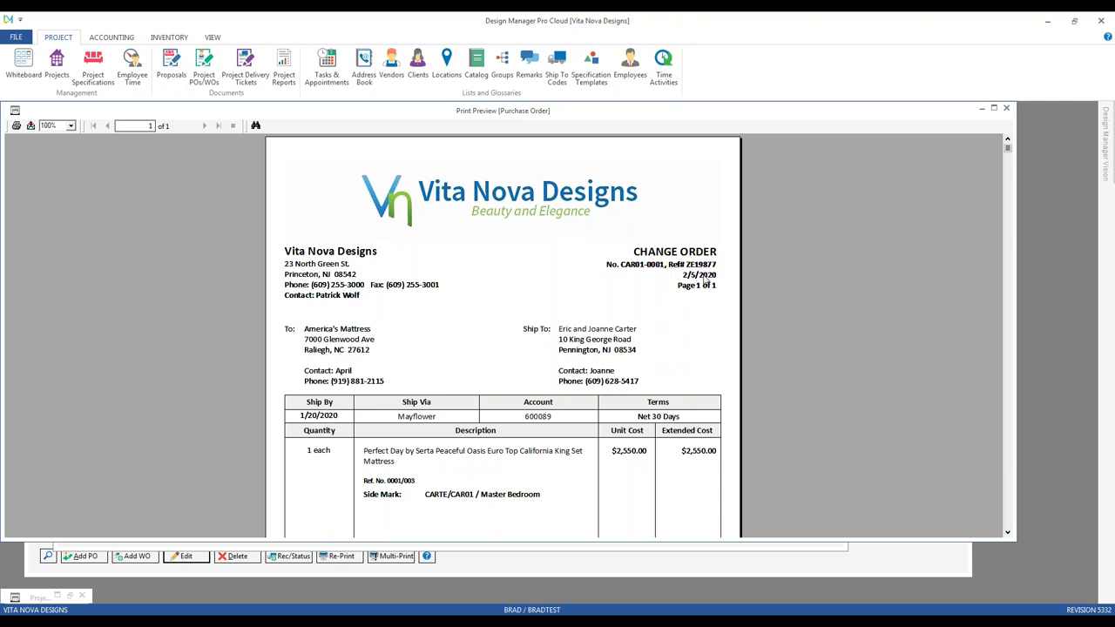
left_click_drag(554, 110, 594, 151)
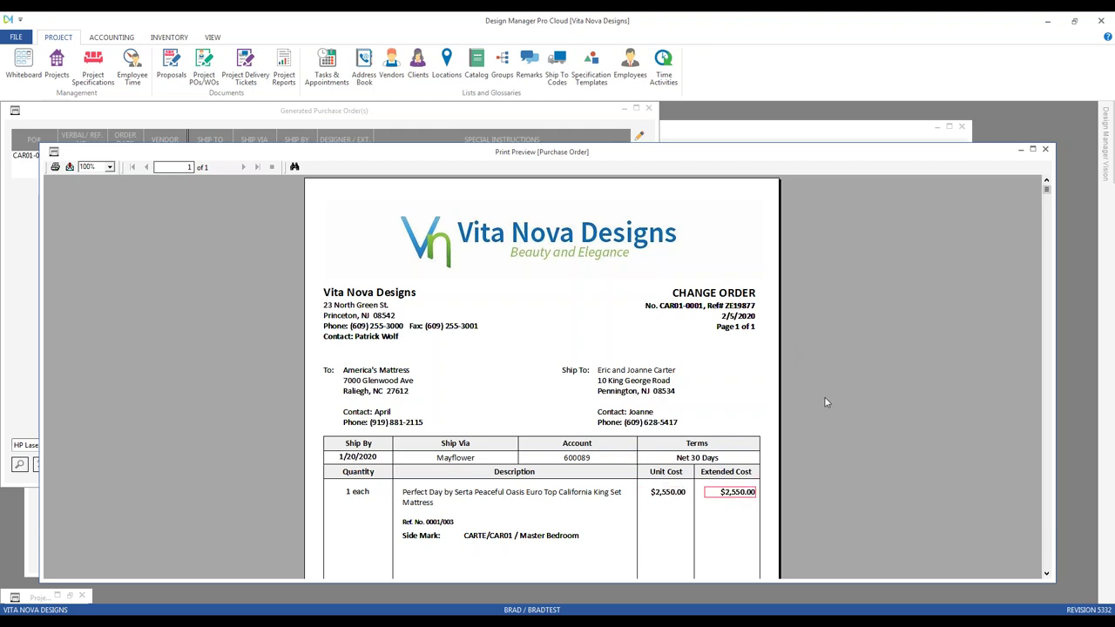
scroll(827, 402, "down", 3)
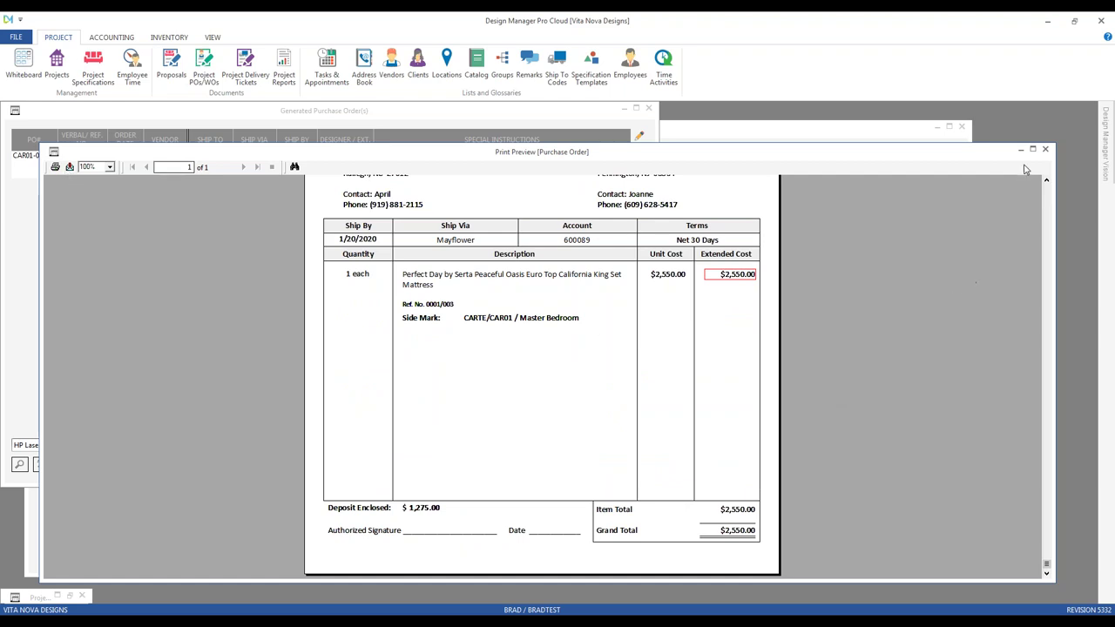
left_click(1045, 149)
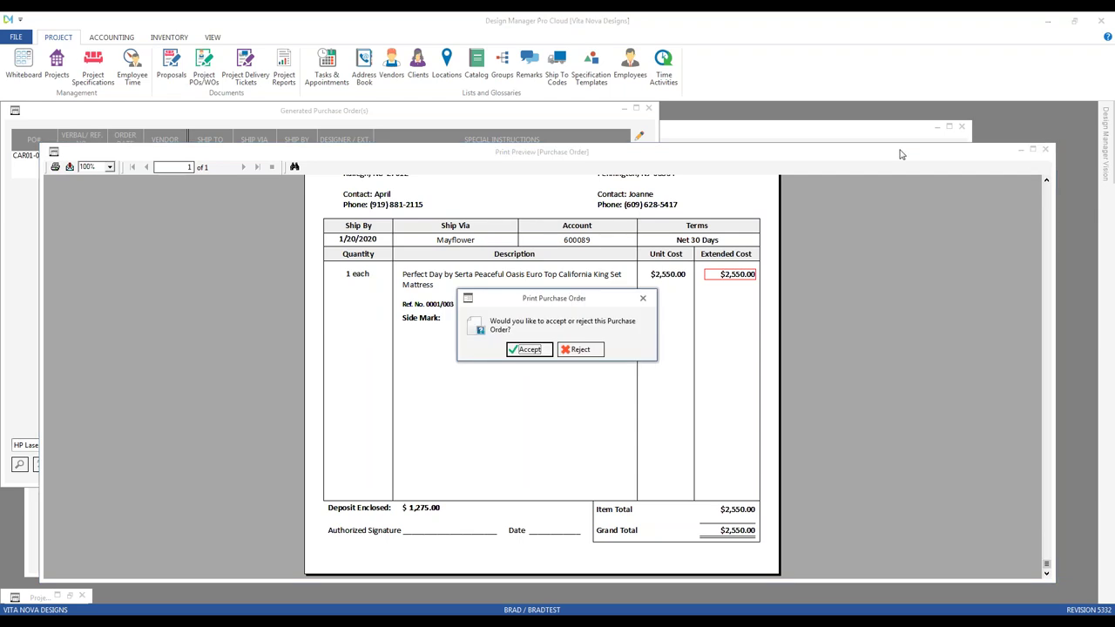
left_click(527, 350)
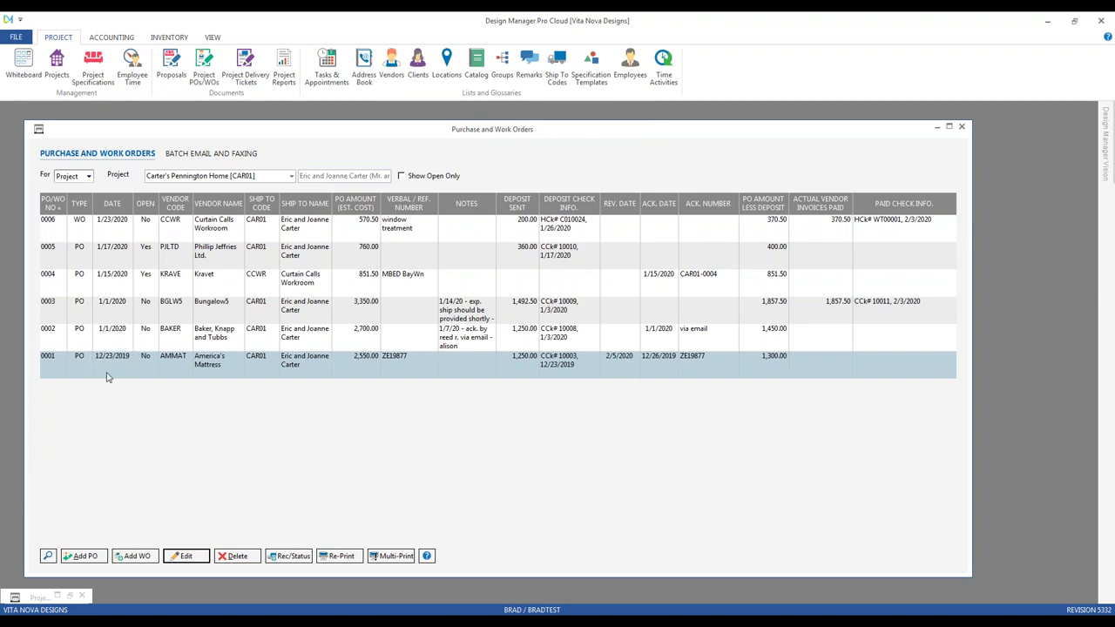
left_click(650, 371)
- Open the project specifications for project CAR01
left_click(102, 62)
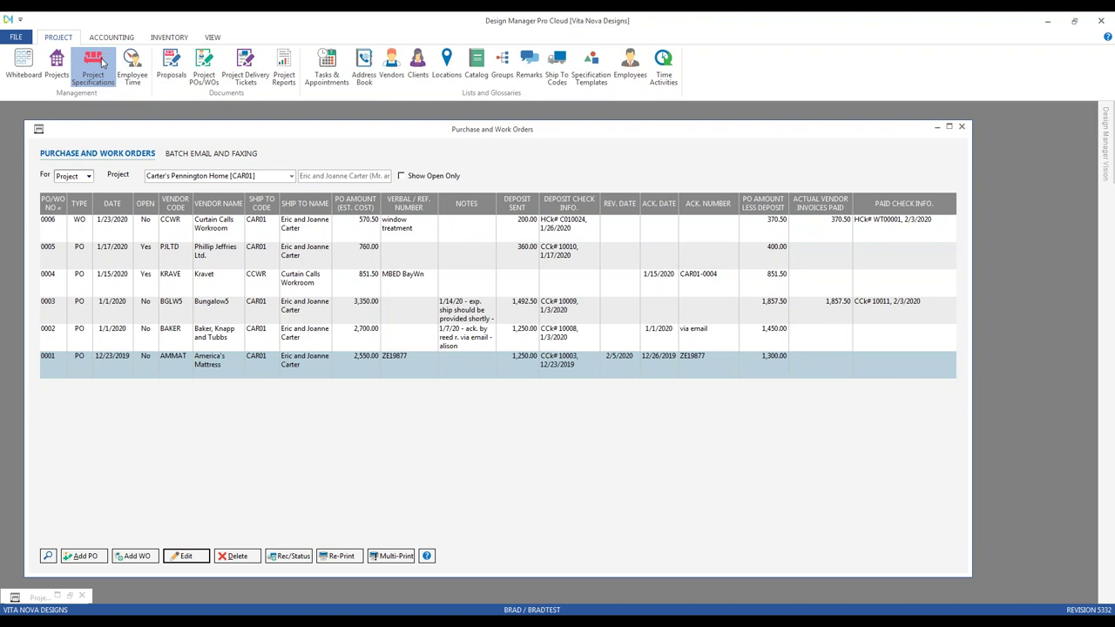
type("ca")
key("Down")
key("Down")
key("Return")
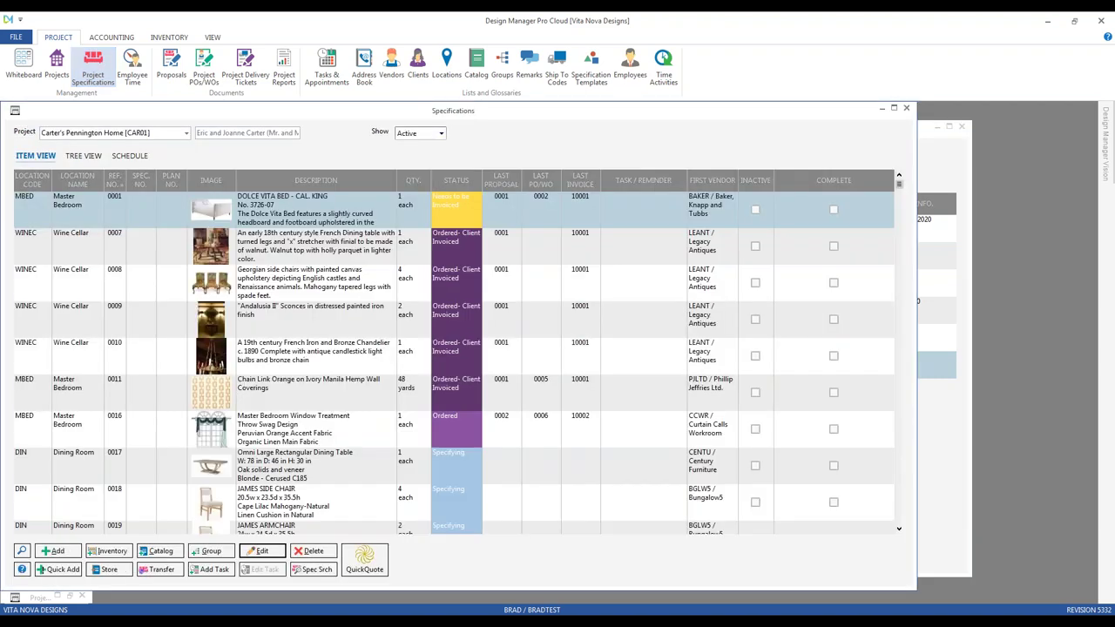
- Check the cost and pricing of the America's Mattress component in the Dolce Vita bed item, then close the specifications
double_click(348, 212)
left_click(388, 374)
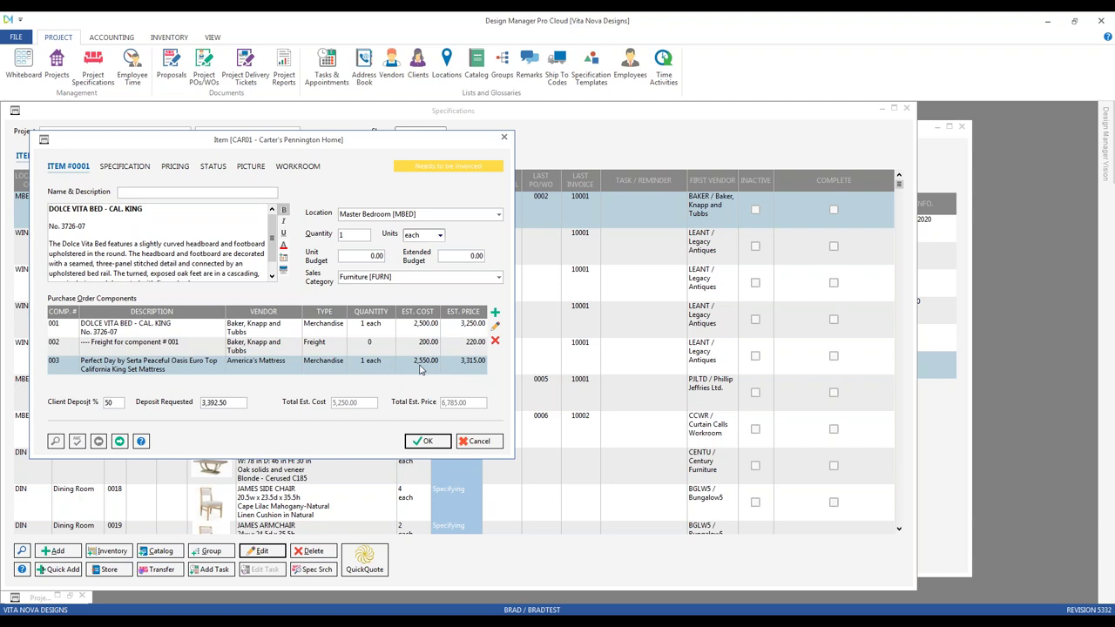
left_click(421, 368)
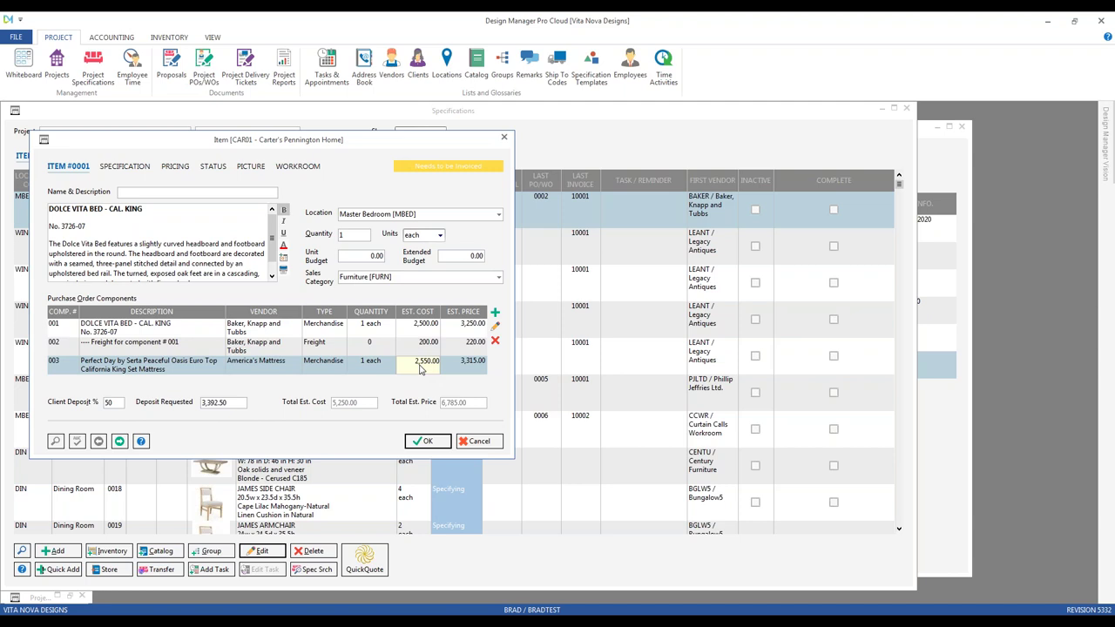
left_click(494, 324)
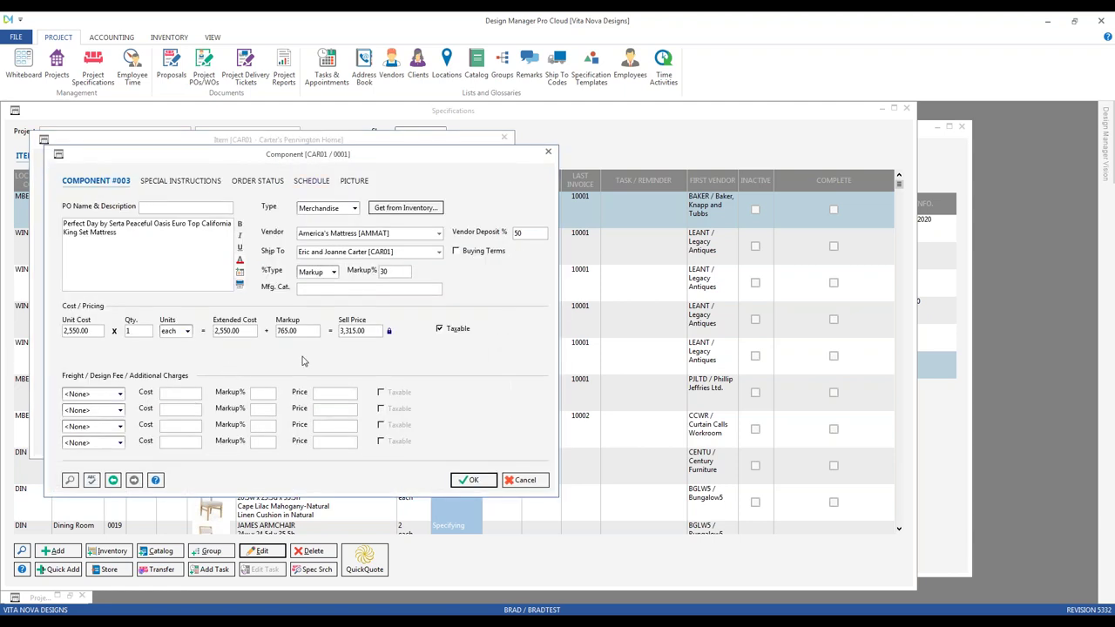
left_click(517, 480)
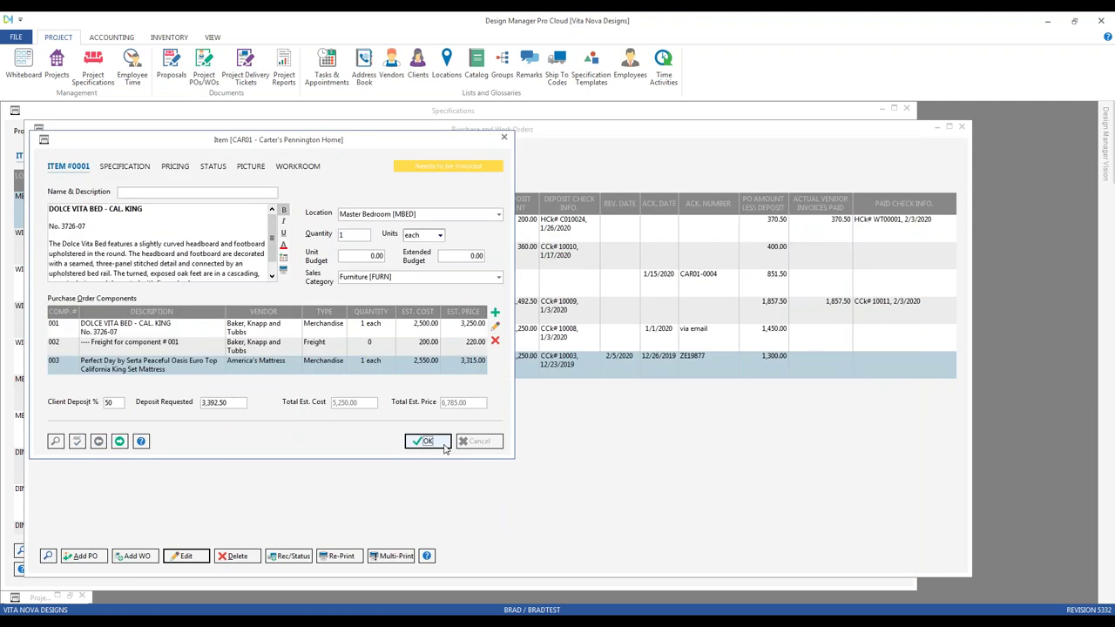
left_click(439, 442)
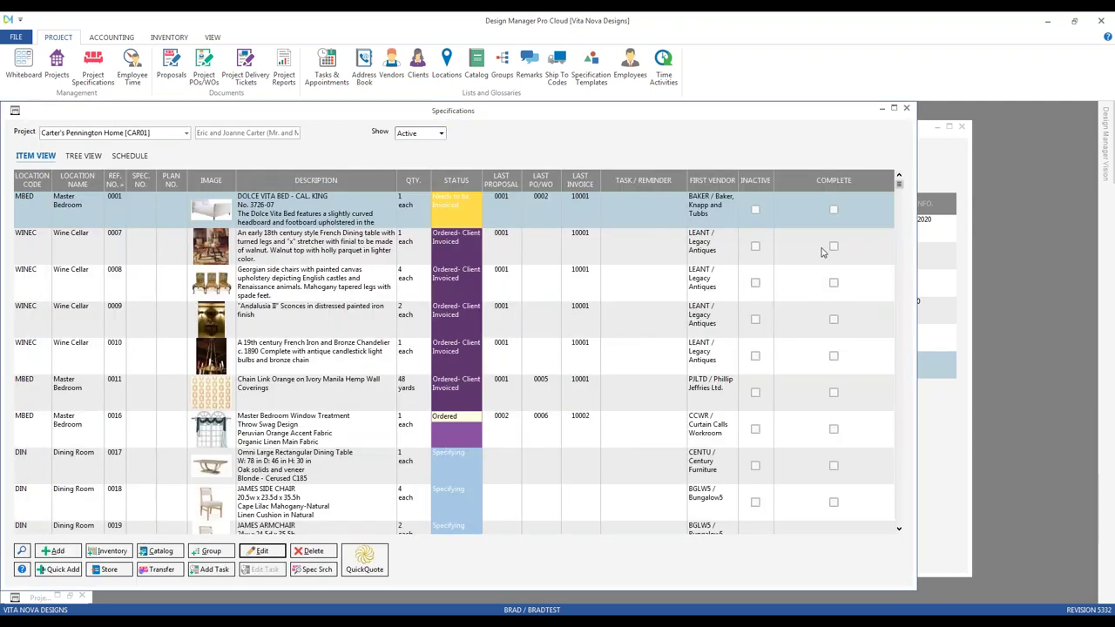
left_click(905, 108)
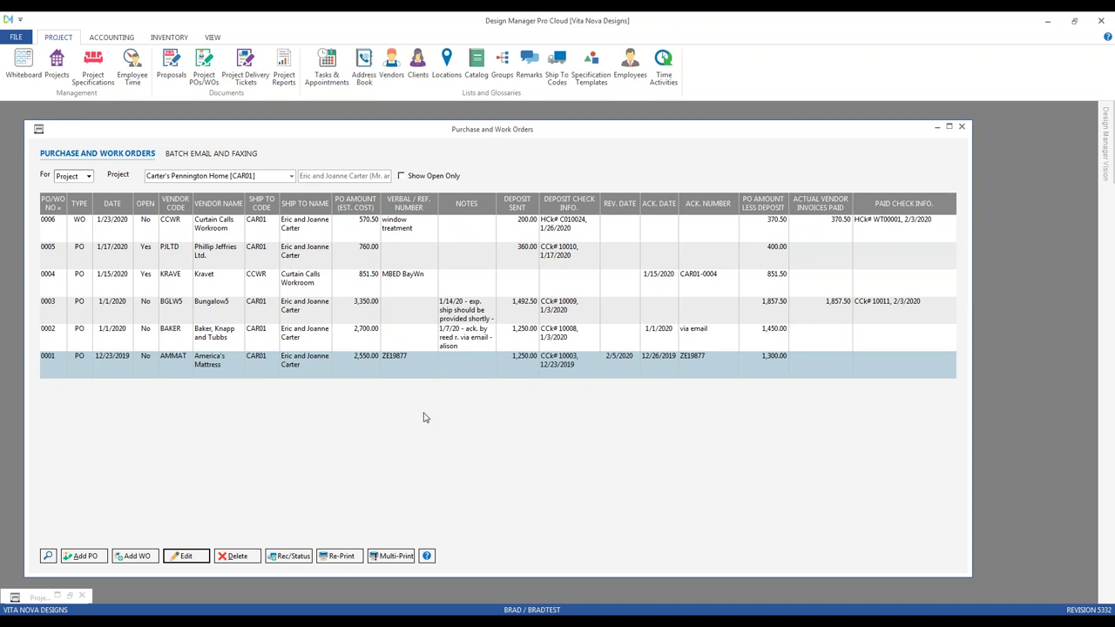
- Delete the Kravet purchase order 0004 from project CAR01 and confirm the deletion
left_click(304, 289)
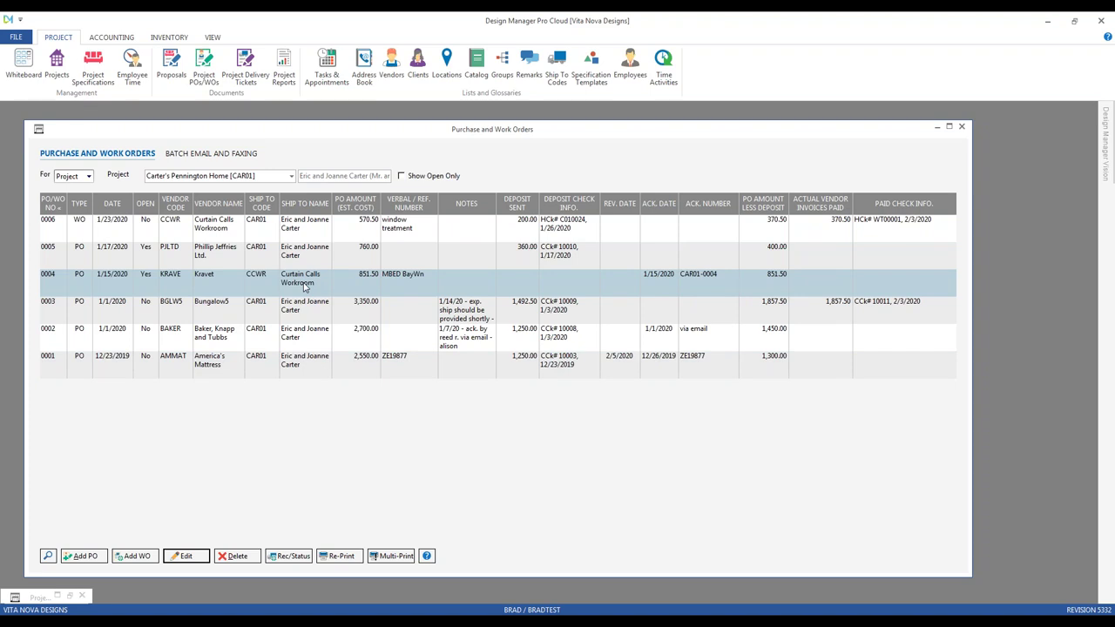
left_click(250, 292)
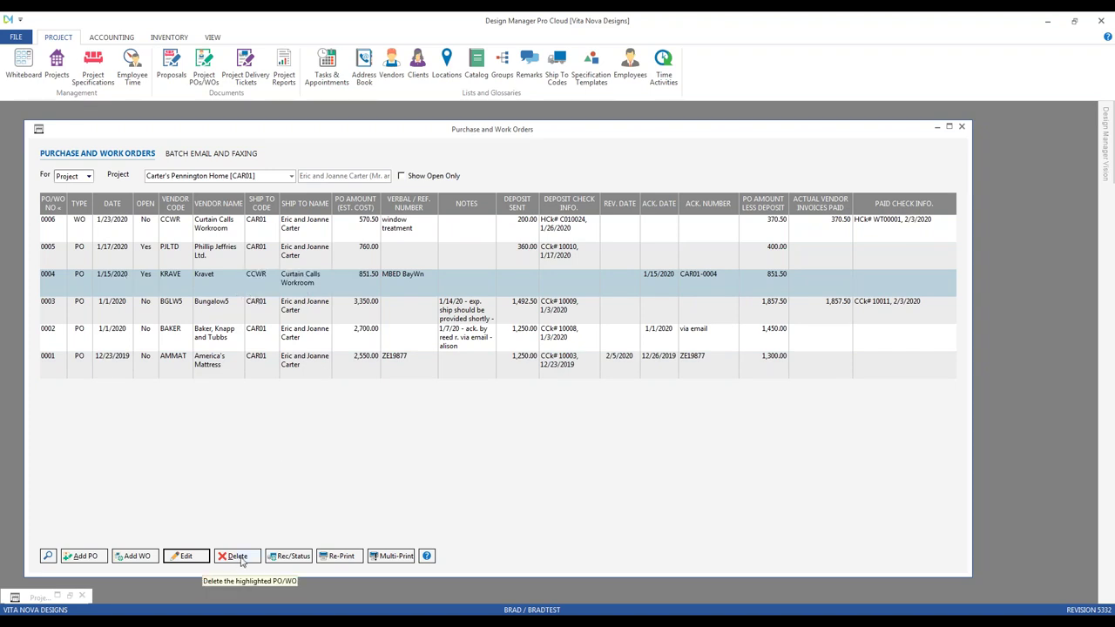
left_click(240, 560)
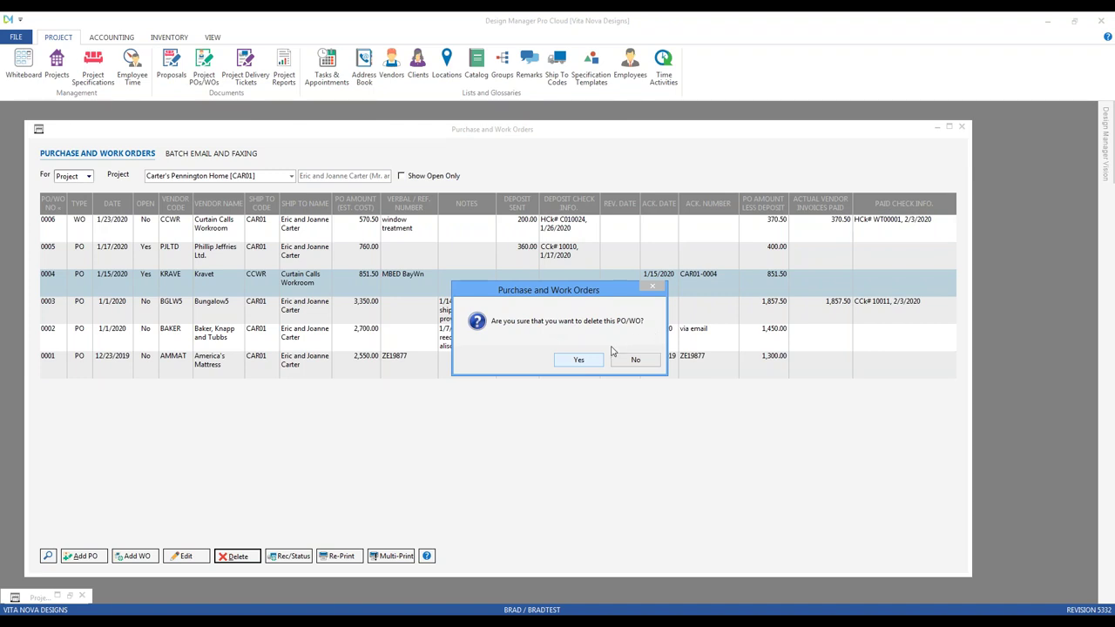
left_click(579, 361)
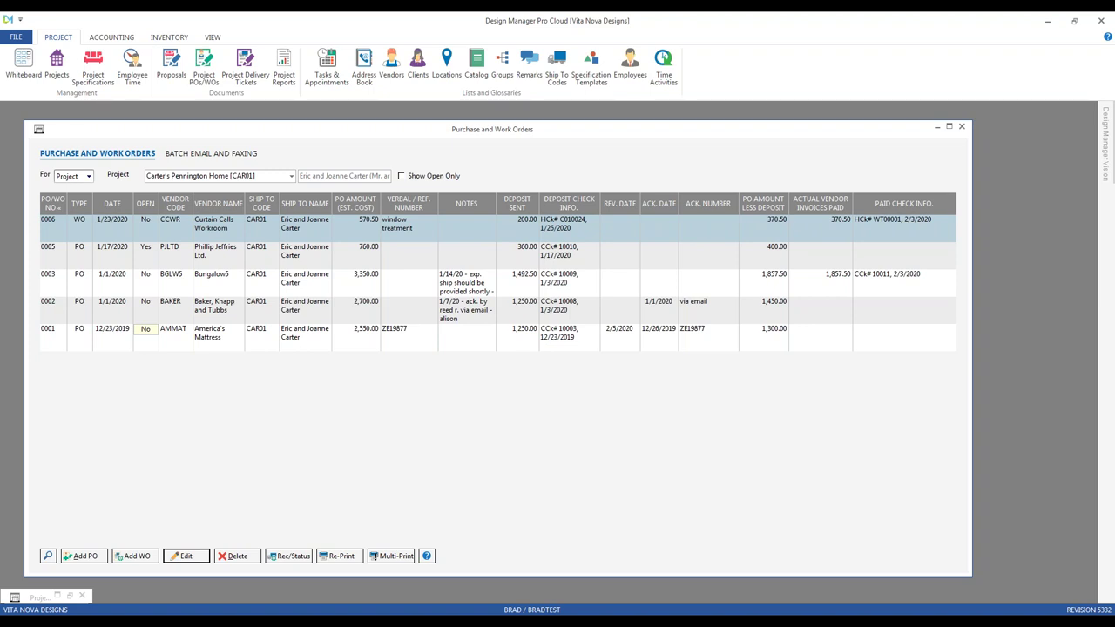
- Try to delete the Bungalow5 purchase order 0003 from project CAR01
left_click(109, 251)
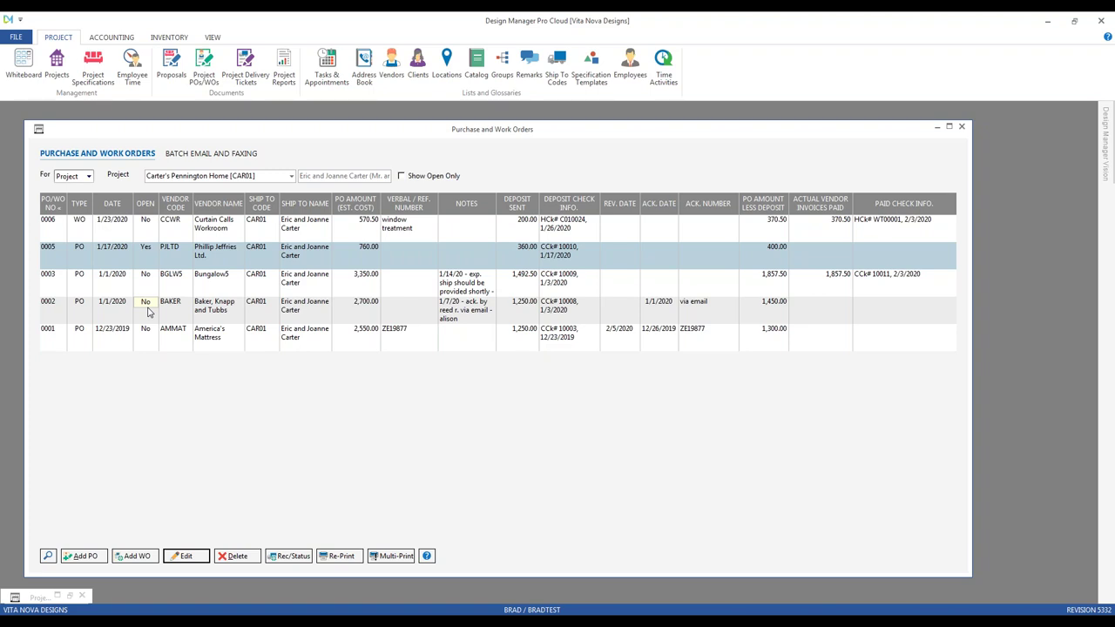
left_click(178, 289)
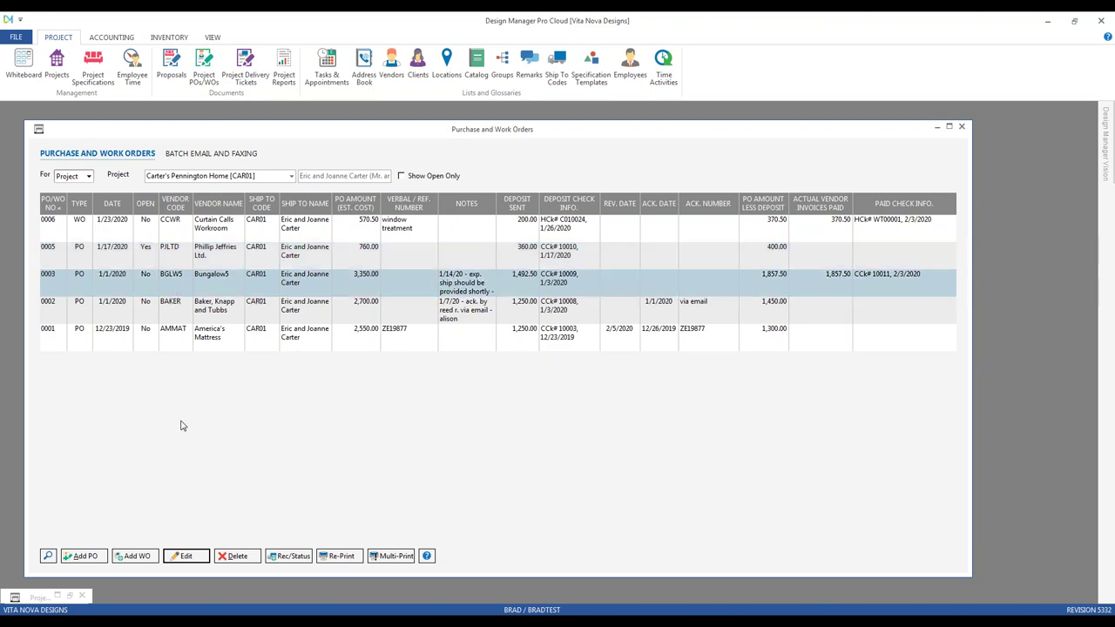
left_click(532, 286)
left_click(239, 558)
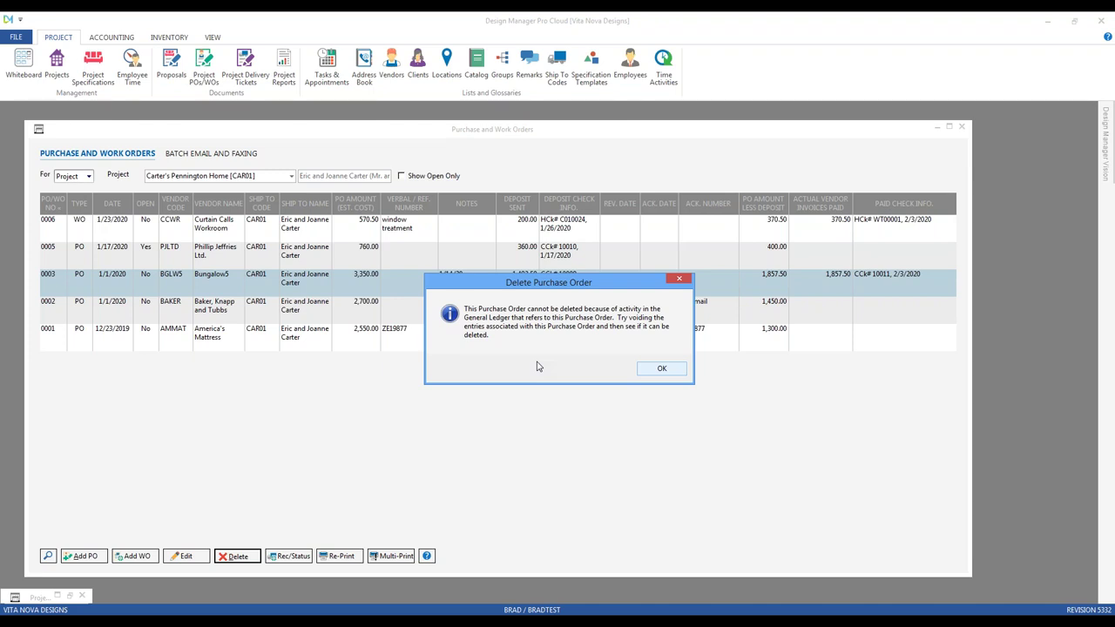
left_click_drag(509, 284, 455, 331)
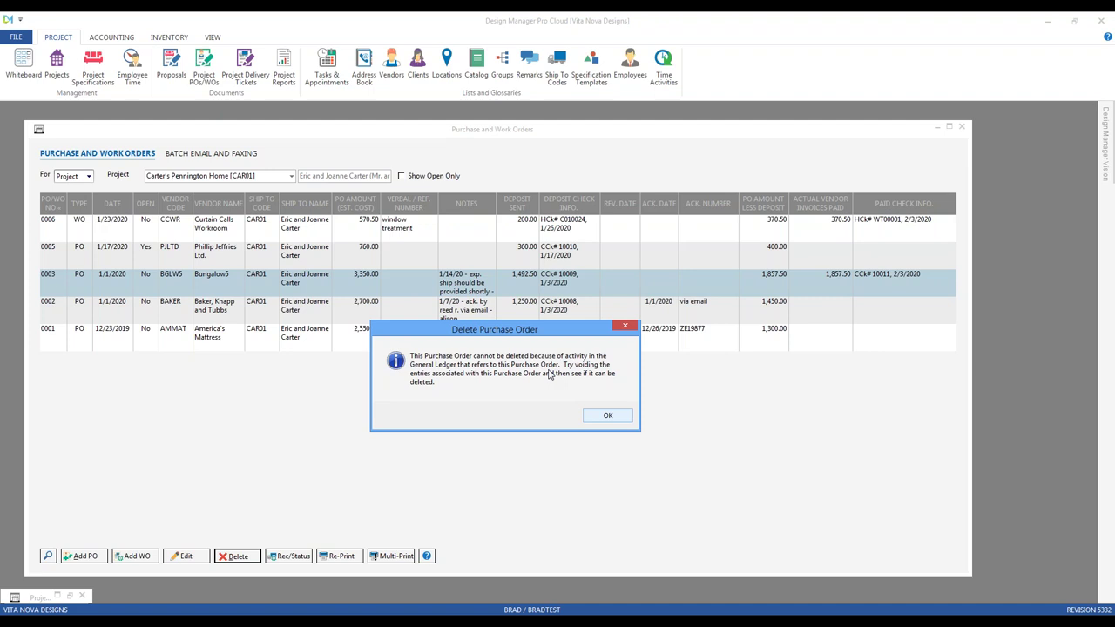
left_click(610, 415)
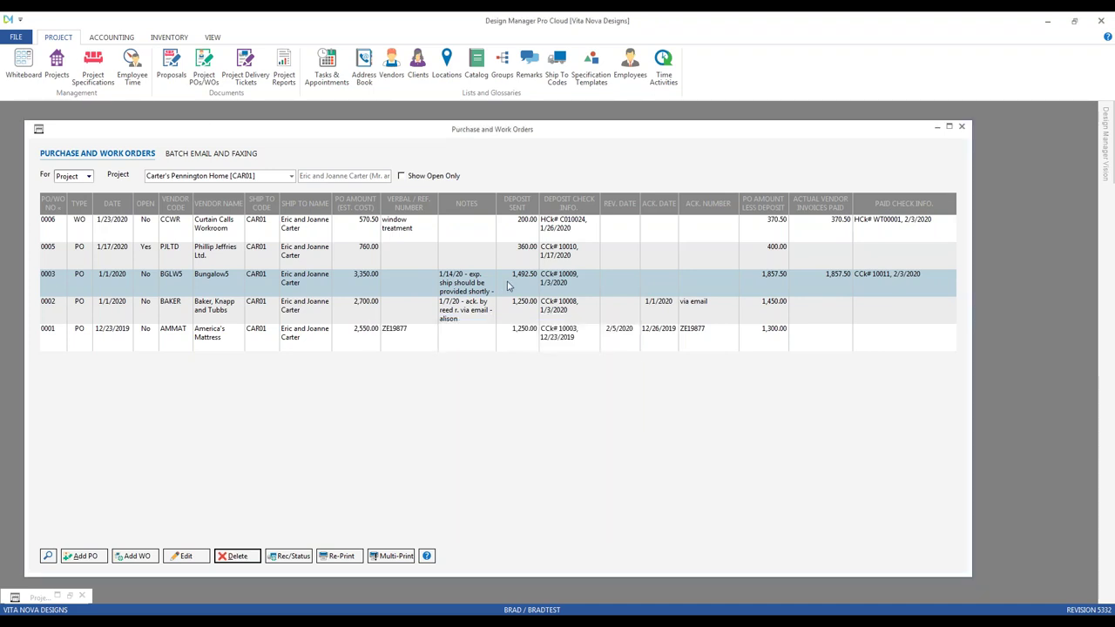